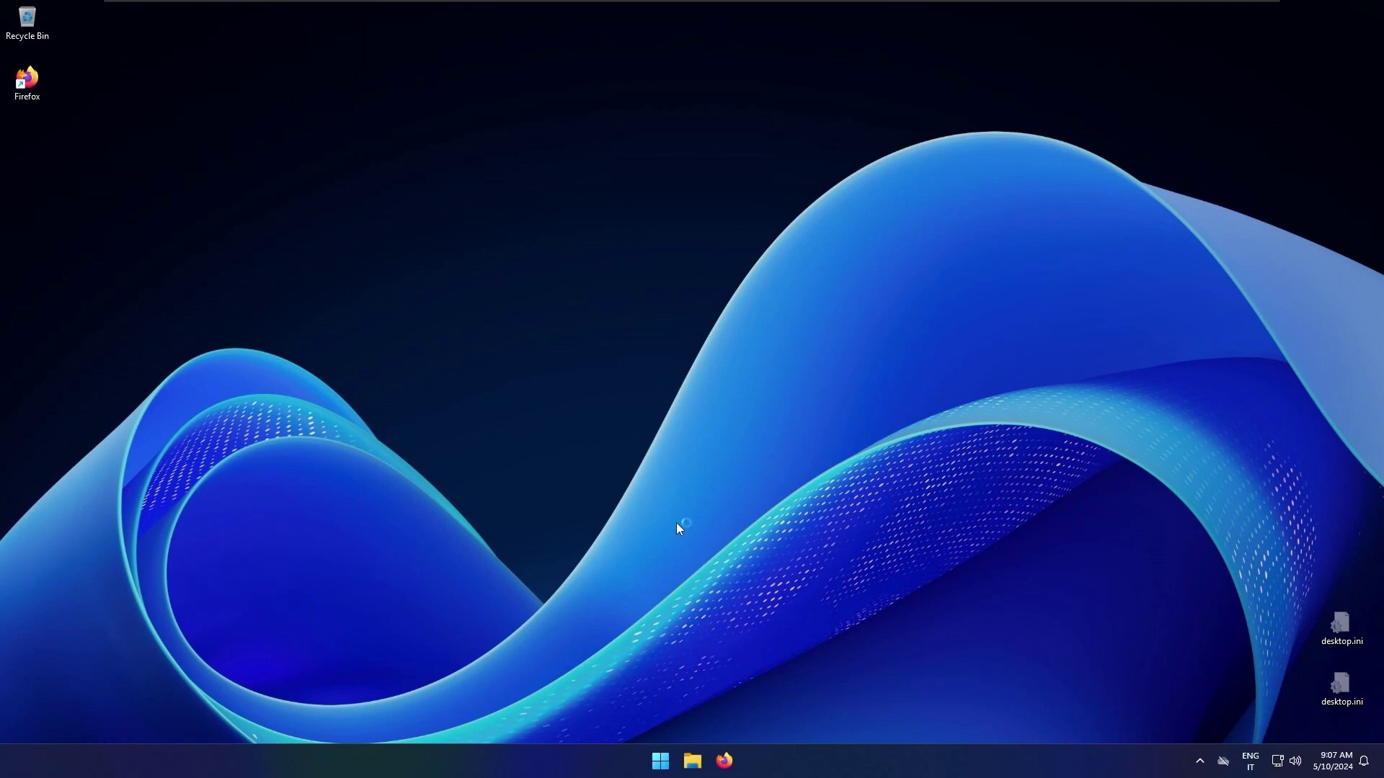
- Dismiss Firefox's default-browser prompt, maximize the browser window and search Google for "dwmblurglass"
{"action": "key", "text": "super"}
{"action": "key", "text": "Escape"}
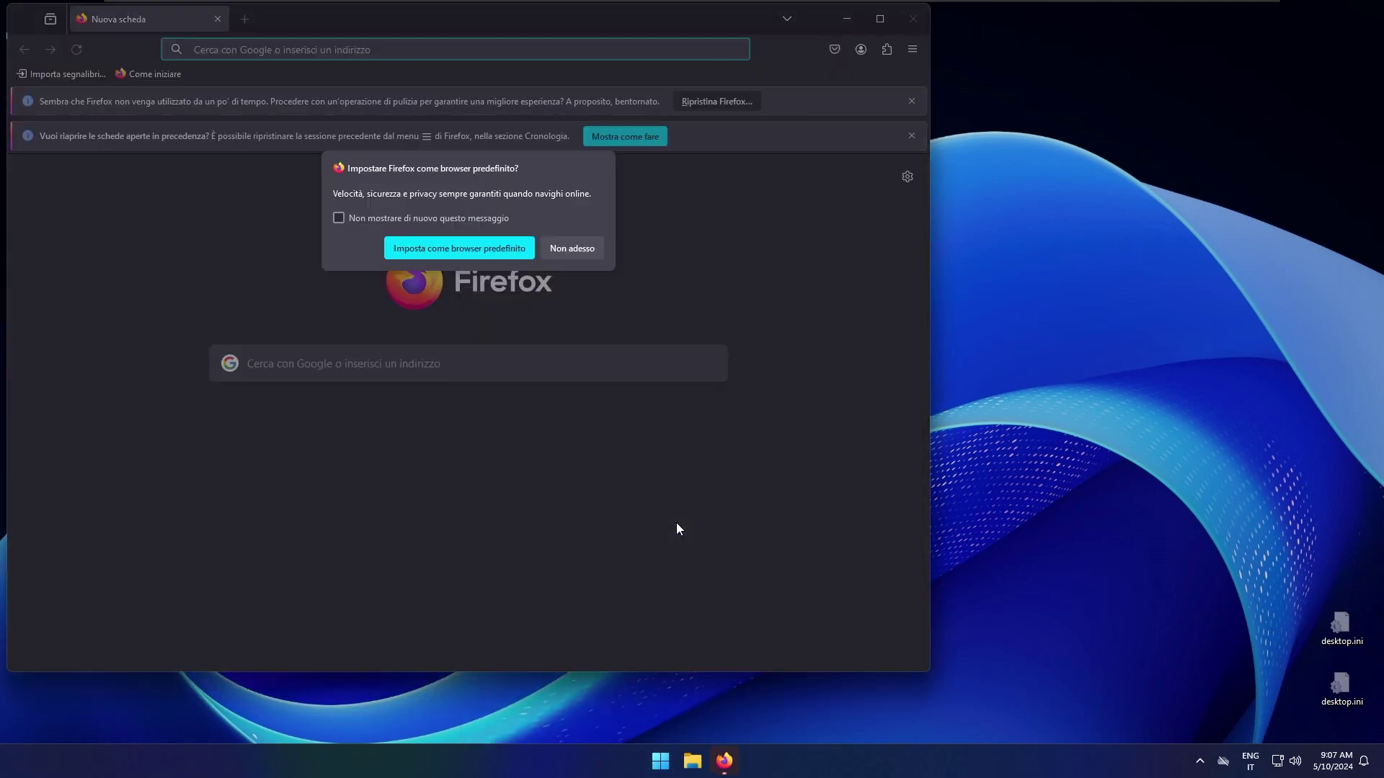
{"action": "left_click", "coordinate": [518, 247]}
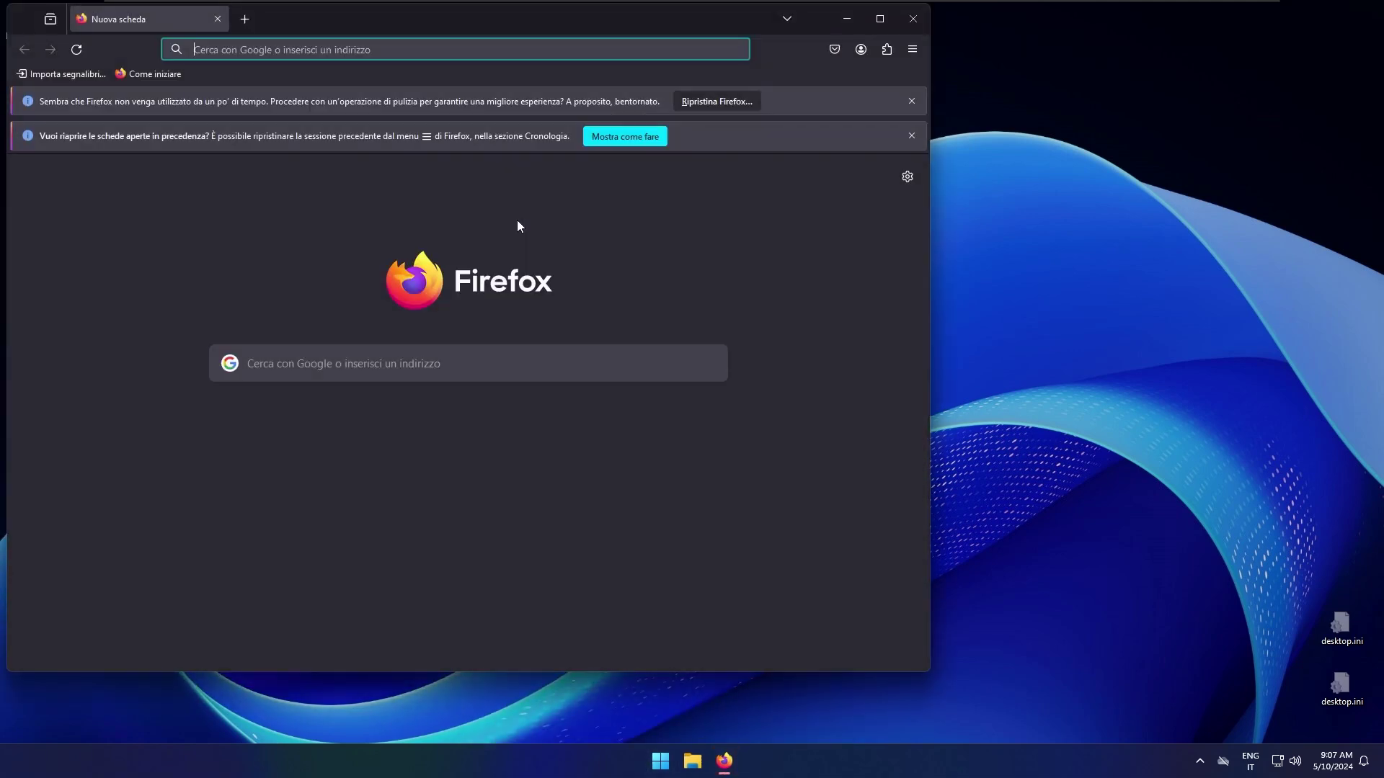
{"action": "key", "text": "super+Up"}
{"action": "type", "text": "dwm"}
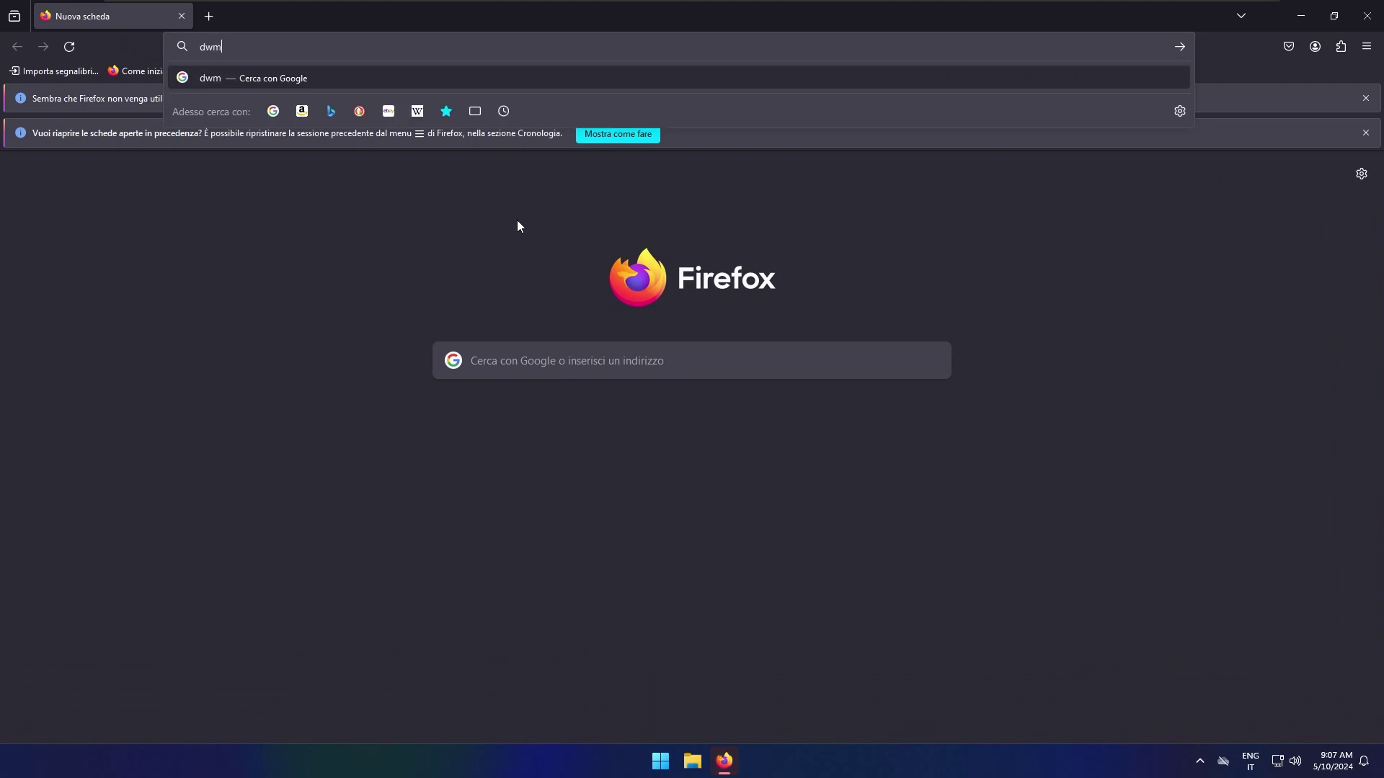
{"action": "type", "text": "blurglass"}
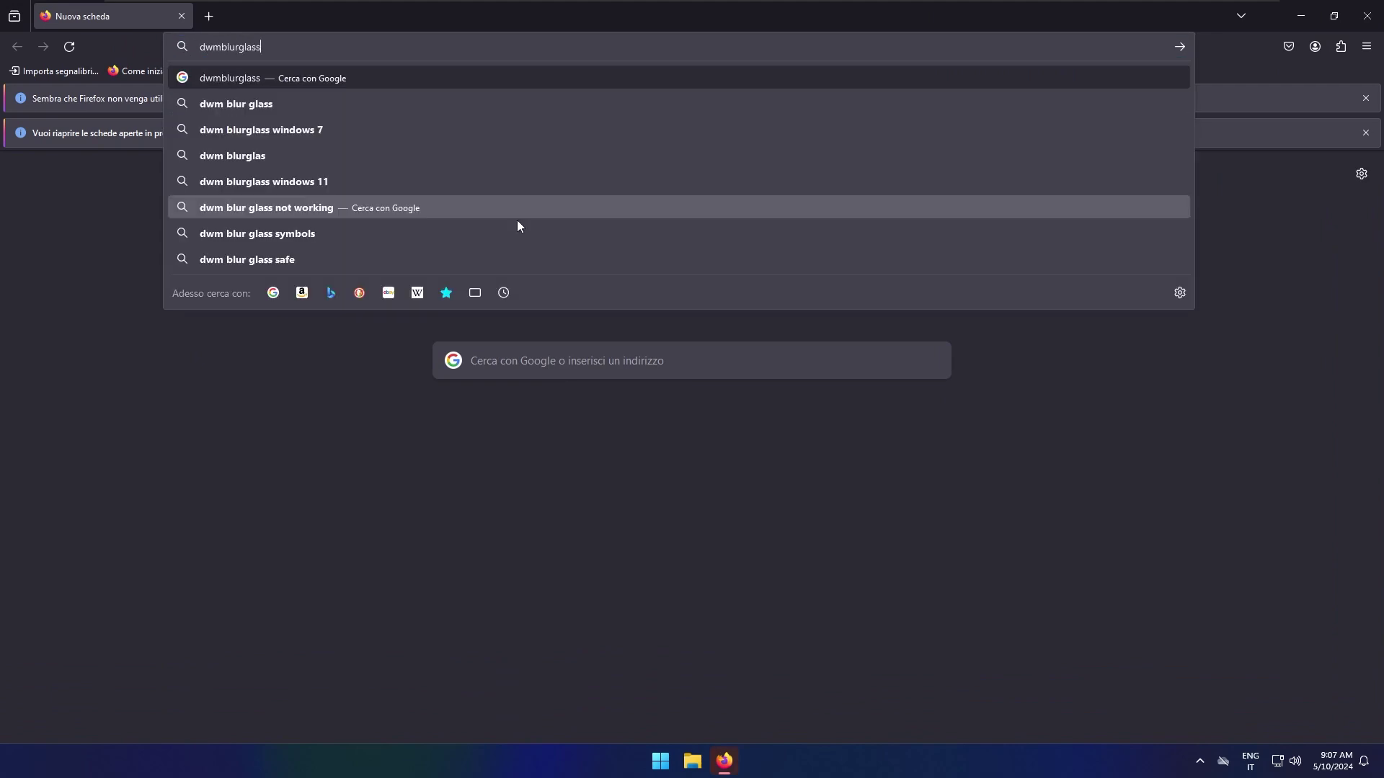
{"action": "key", "text": "Return"}
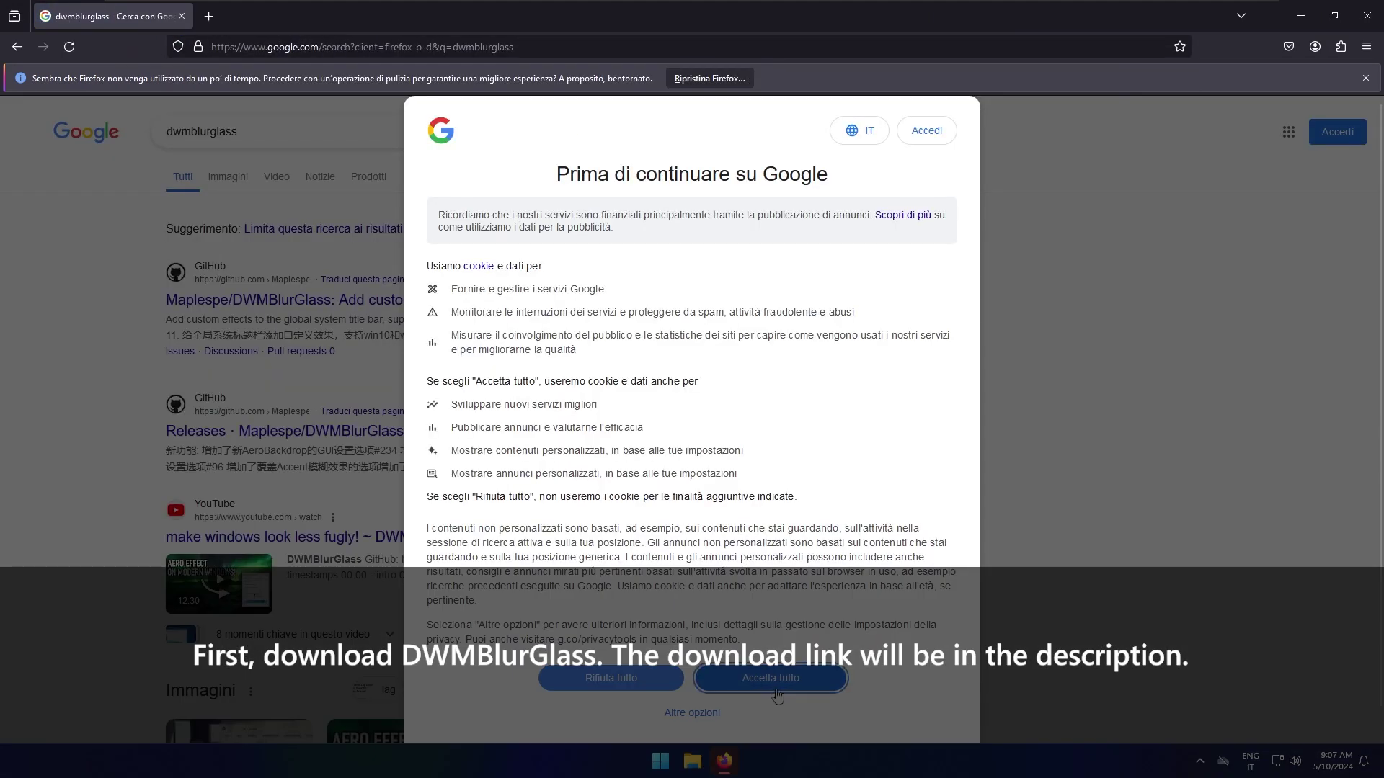
- Accept Google's cookies, open the Maplespe/DWMBlurGlass GitHub repository and dismiss the browser's notification bars
{"action": "left_click", "coordinate": [770, 678]}
{"action": "left_click", "coordinate": [386, 333]}
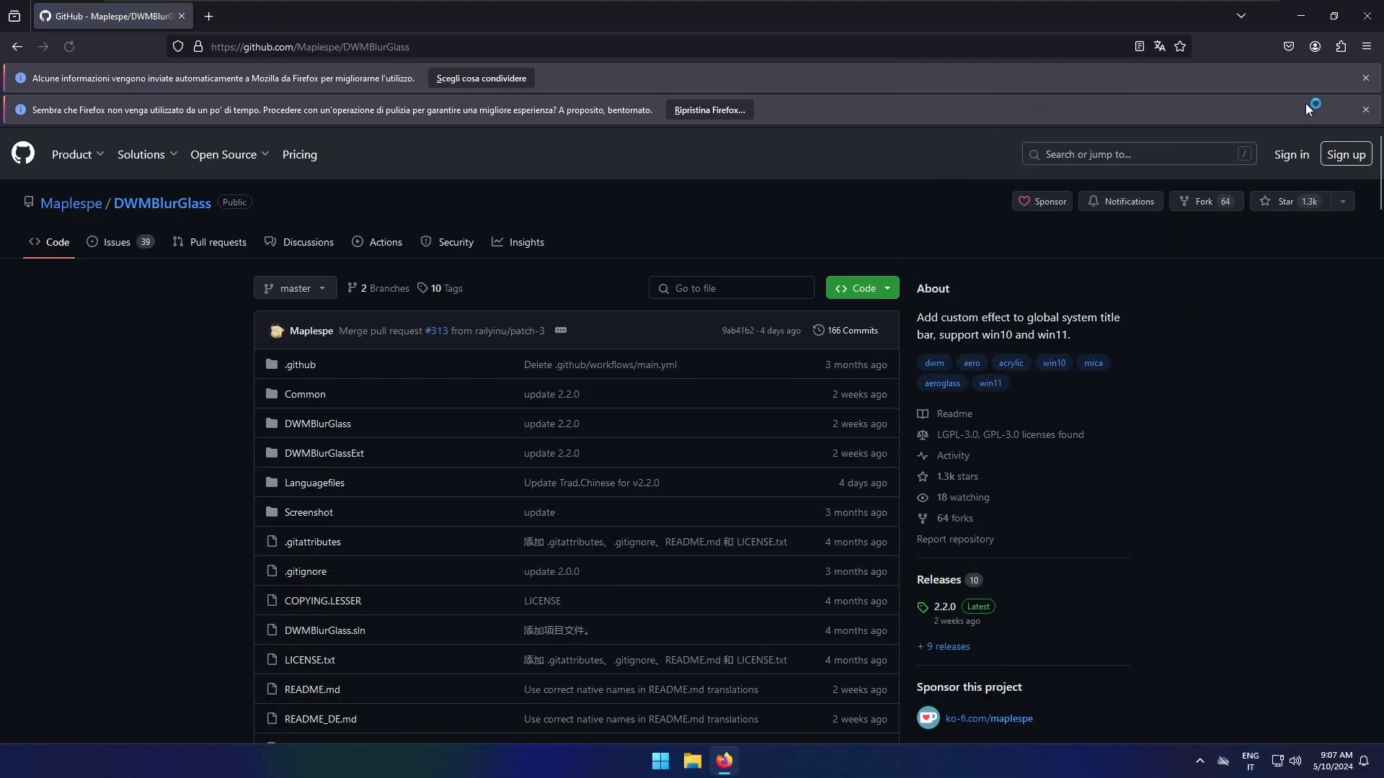
{"action": "left_click", "coordinate": [1367, 76]}
{"action": "left_click", "coordinate": [1366, 73]}
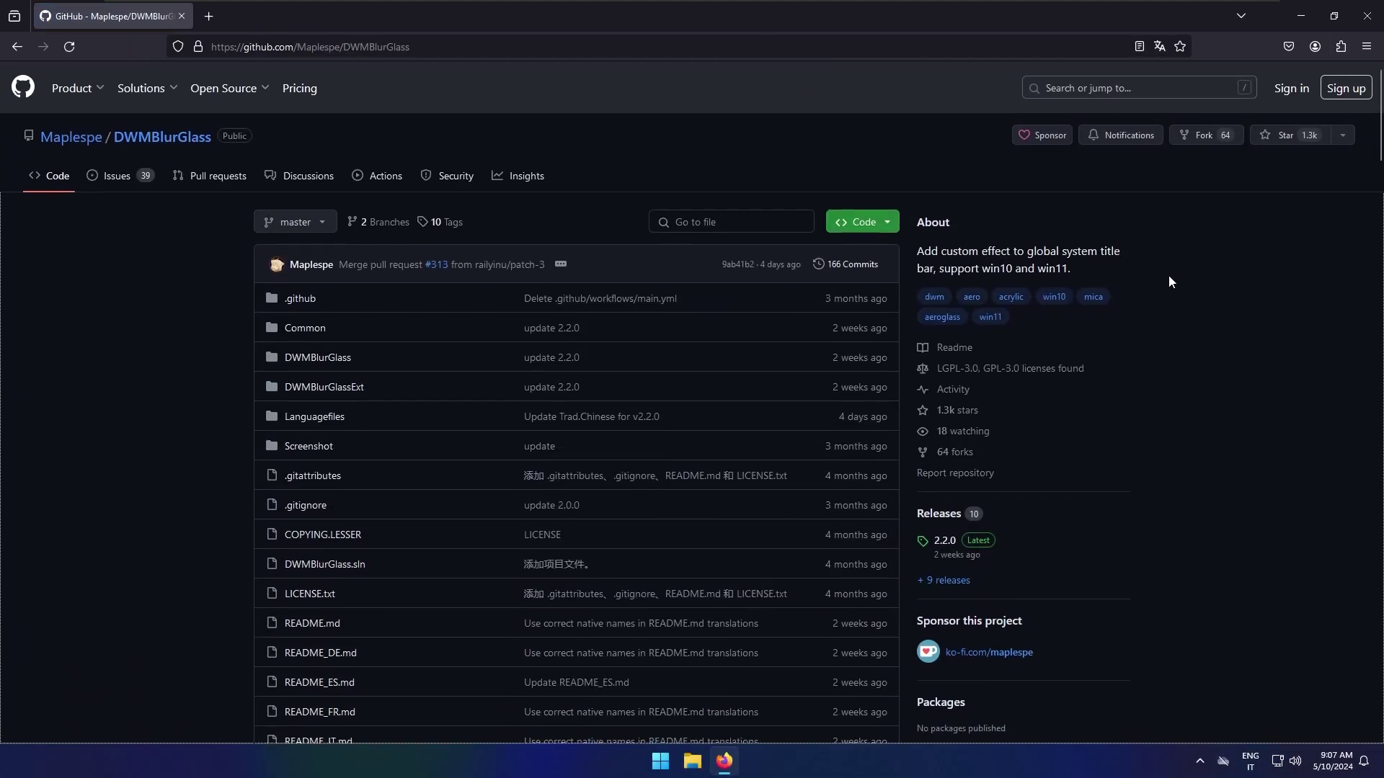
- Download Release_x64.zip from the repository's latest release, 2.2.0
{"action": "left_click", "coordinate": [993, 540]}
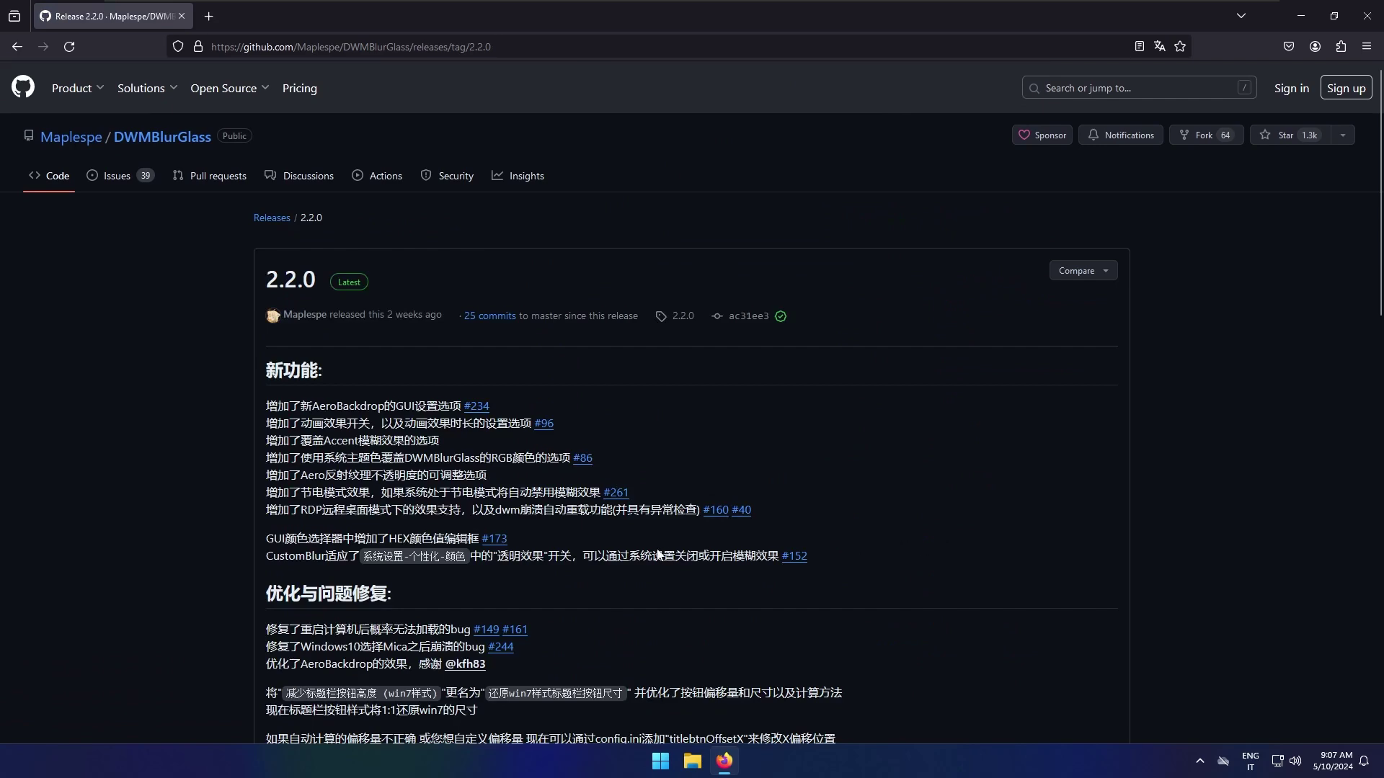
{"action": "scroll", "coordinate": [618, 534], "scroll_direction": "down", "scroll_amount": 15}
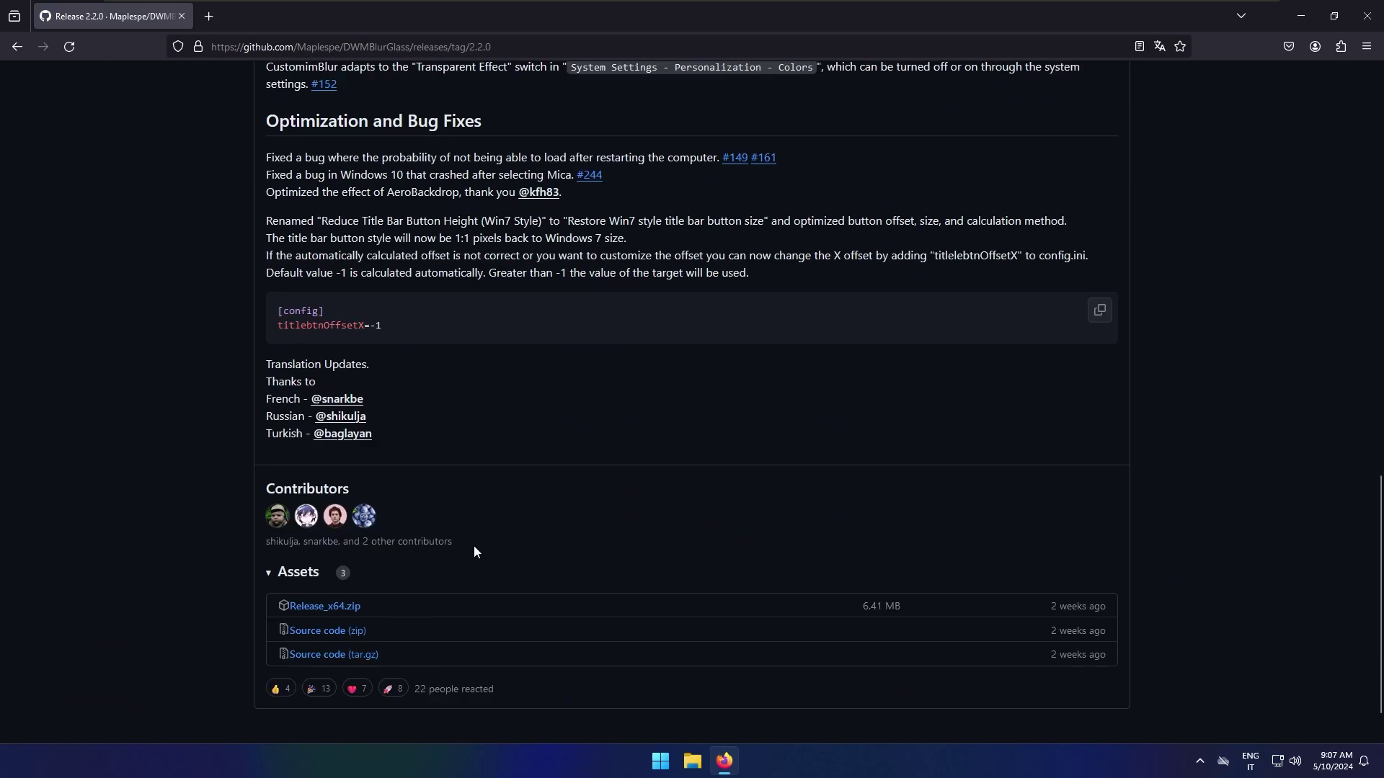
{"action": "left_click", "coordinate": [351, 607]}
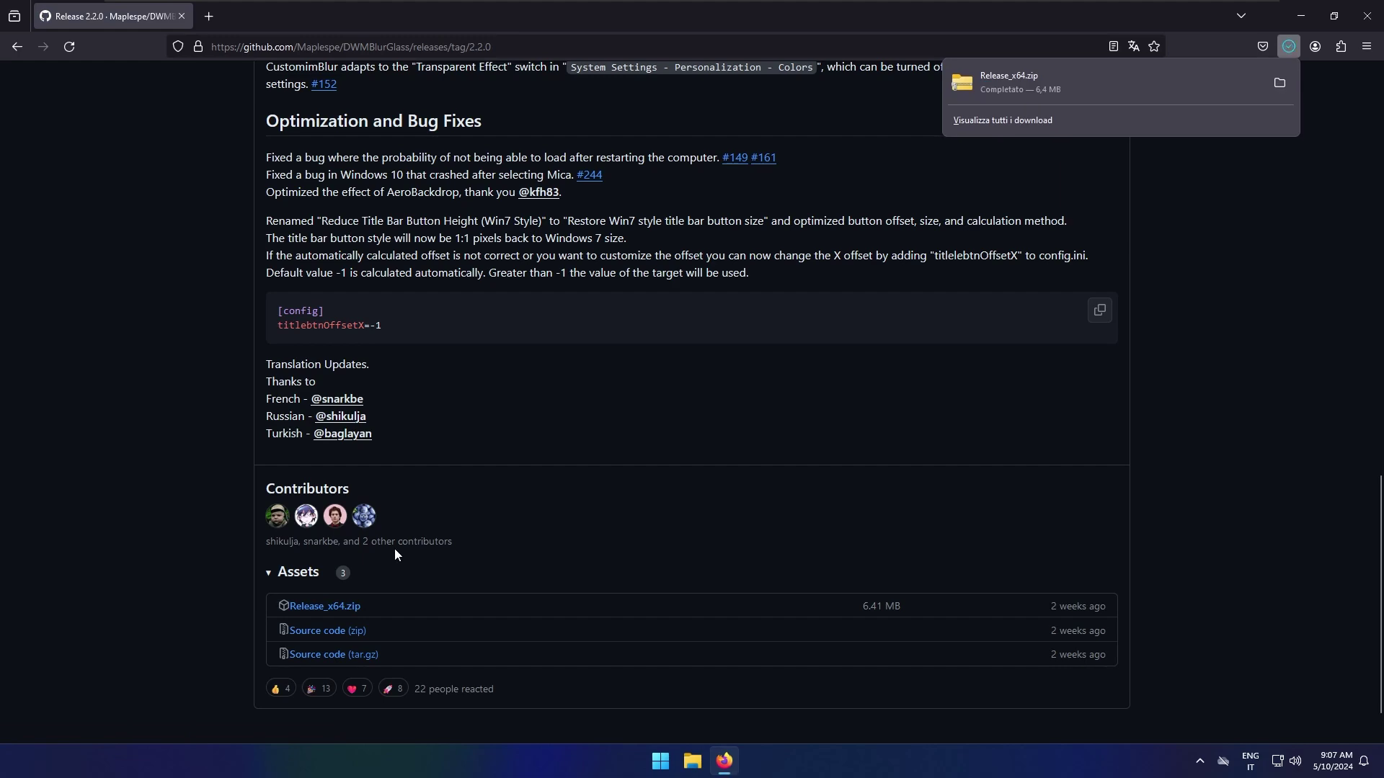
- Extract the downloaded Release_x64.zip in the Downloads folder and open the Release folder inside it
{"action": "scroll", "coordinate": [395, 548], "scroll_direction": "up", "scroll_amount": 7}
{"action": "scroll", "coordinate": [395, 548], "scroll_direction": "up", "scroll_amount": 8}
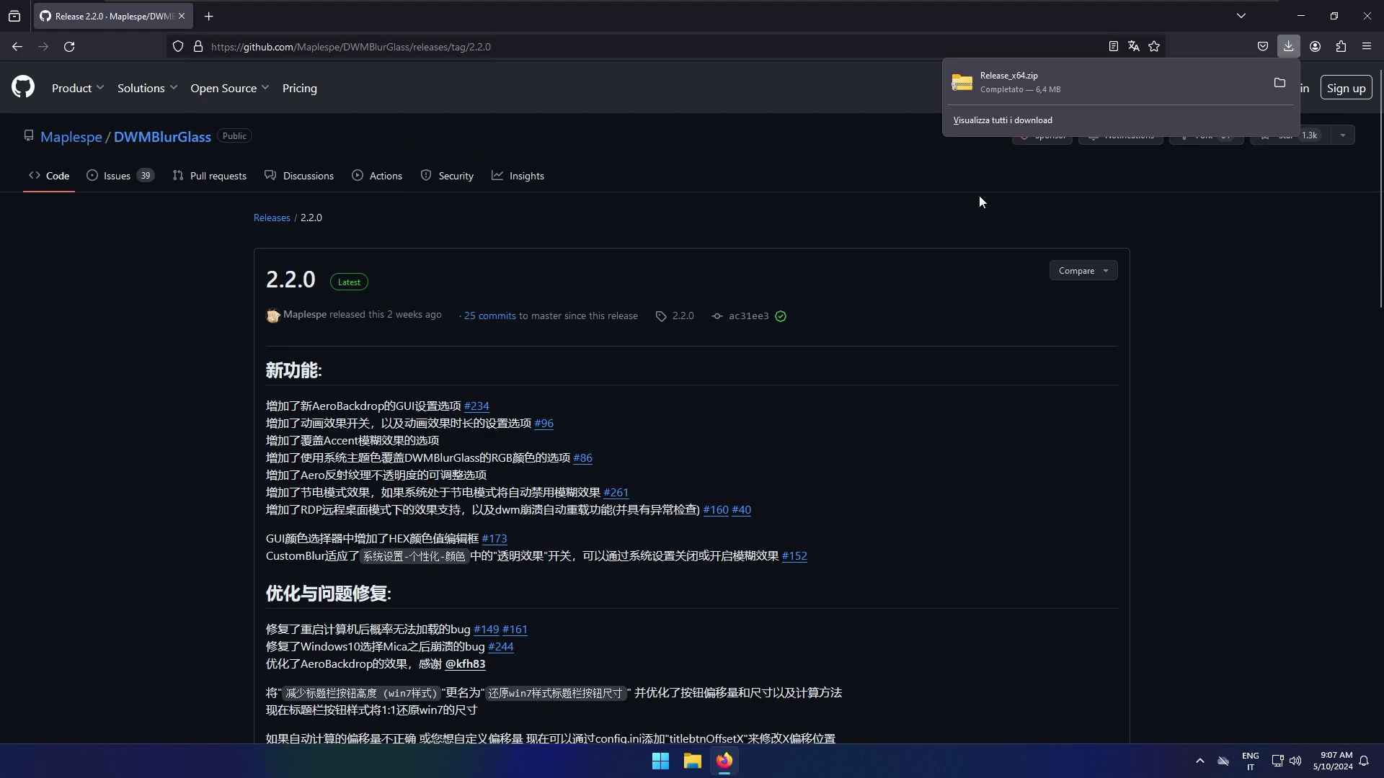
{"action": "left_click", "coordinate": [1279, 82]}
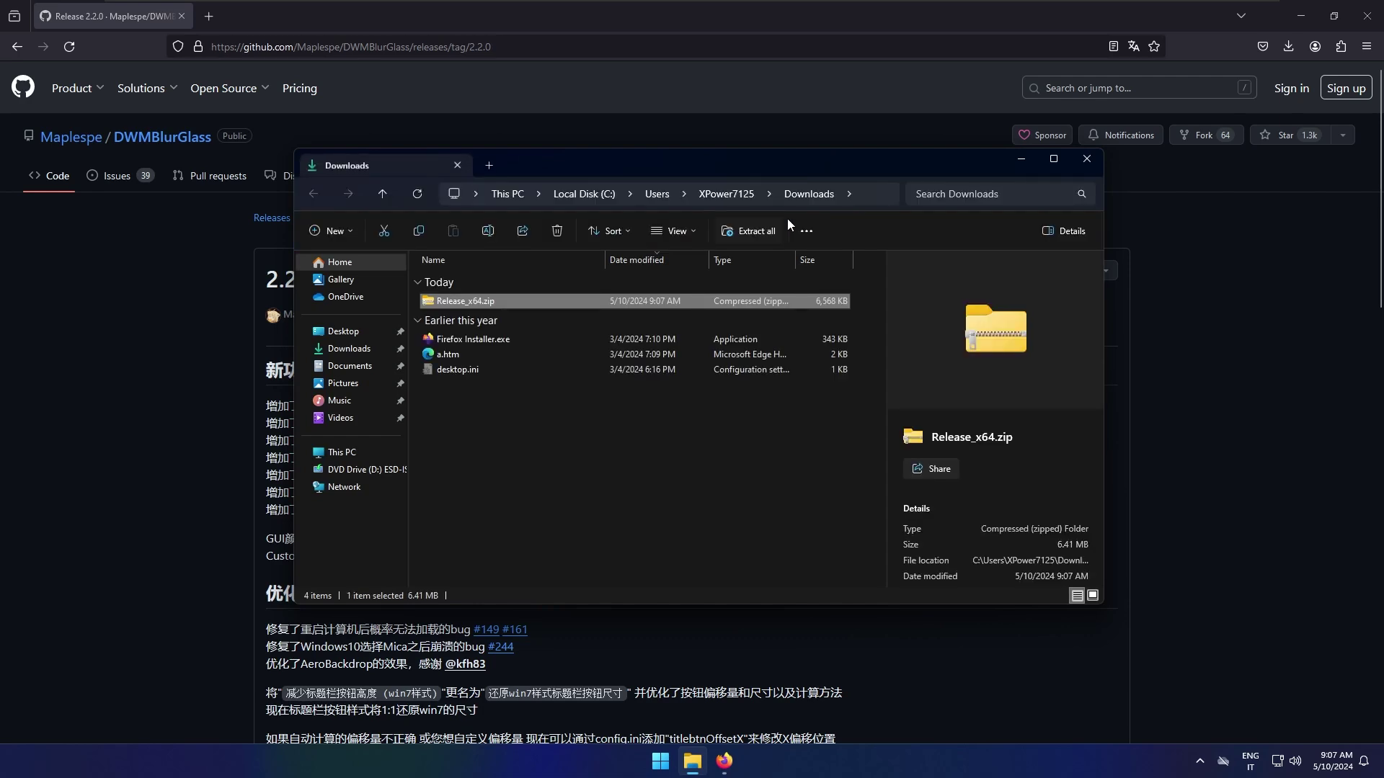
{"action": "left_click", "coordinate": [765, 231]}
{"action": "key", "text": "Return"}
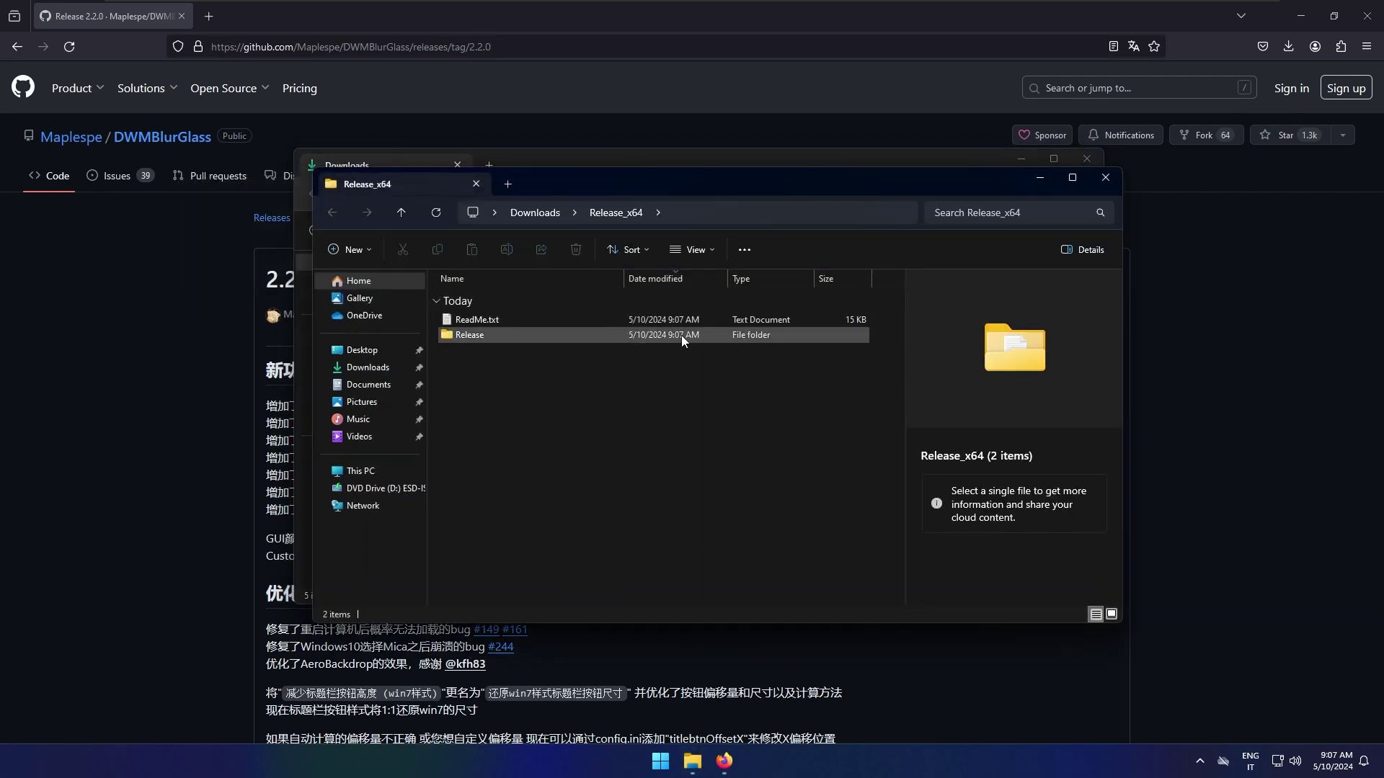
{"action": "double_click", "coordinate": [681, 336]}
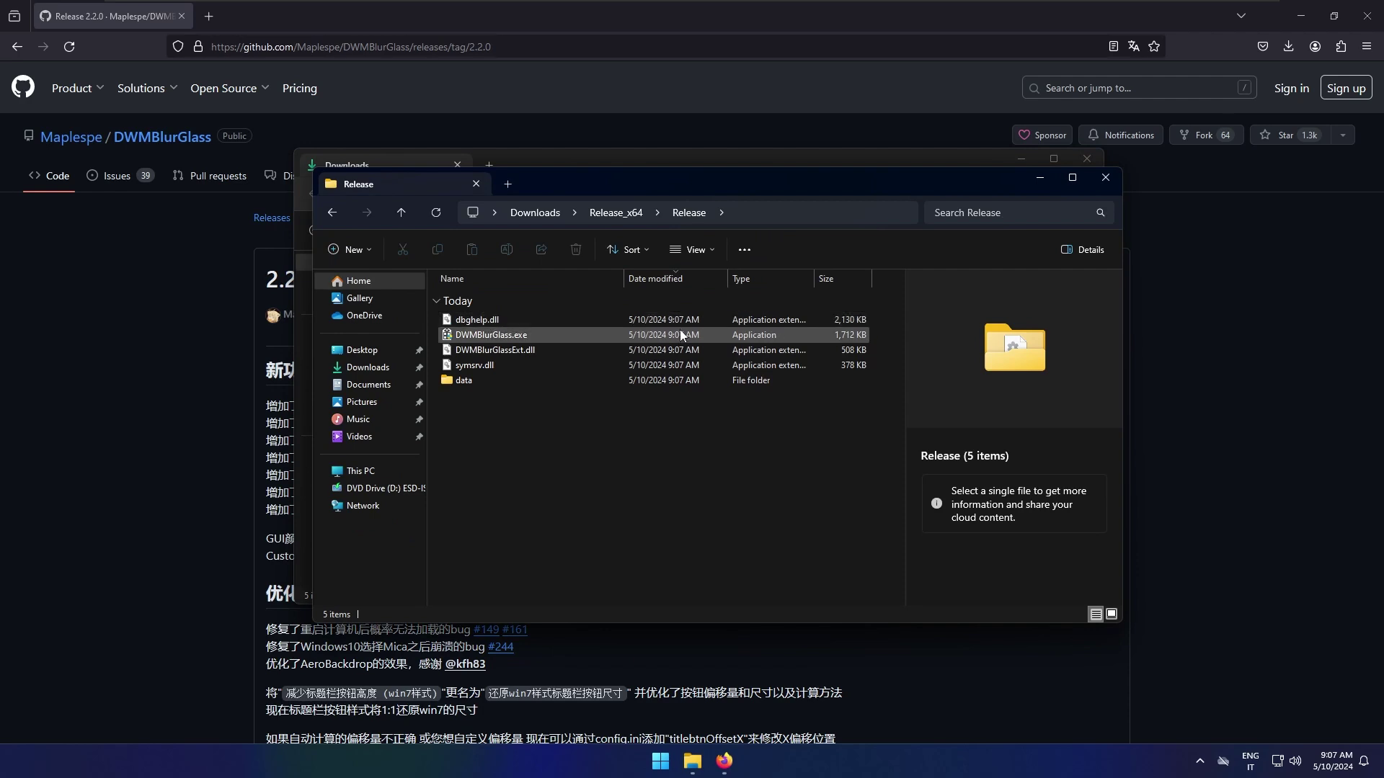
- Try to run DWMBlurGlass.exe from the extracted Release folder, allowing it through SmartScreen and User Account Control
{"action": "double_click", "coordinate": [681, 333]}
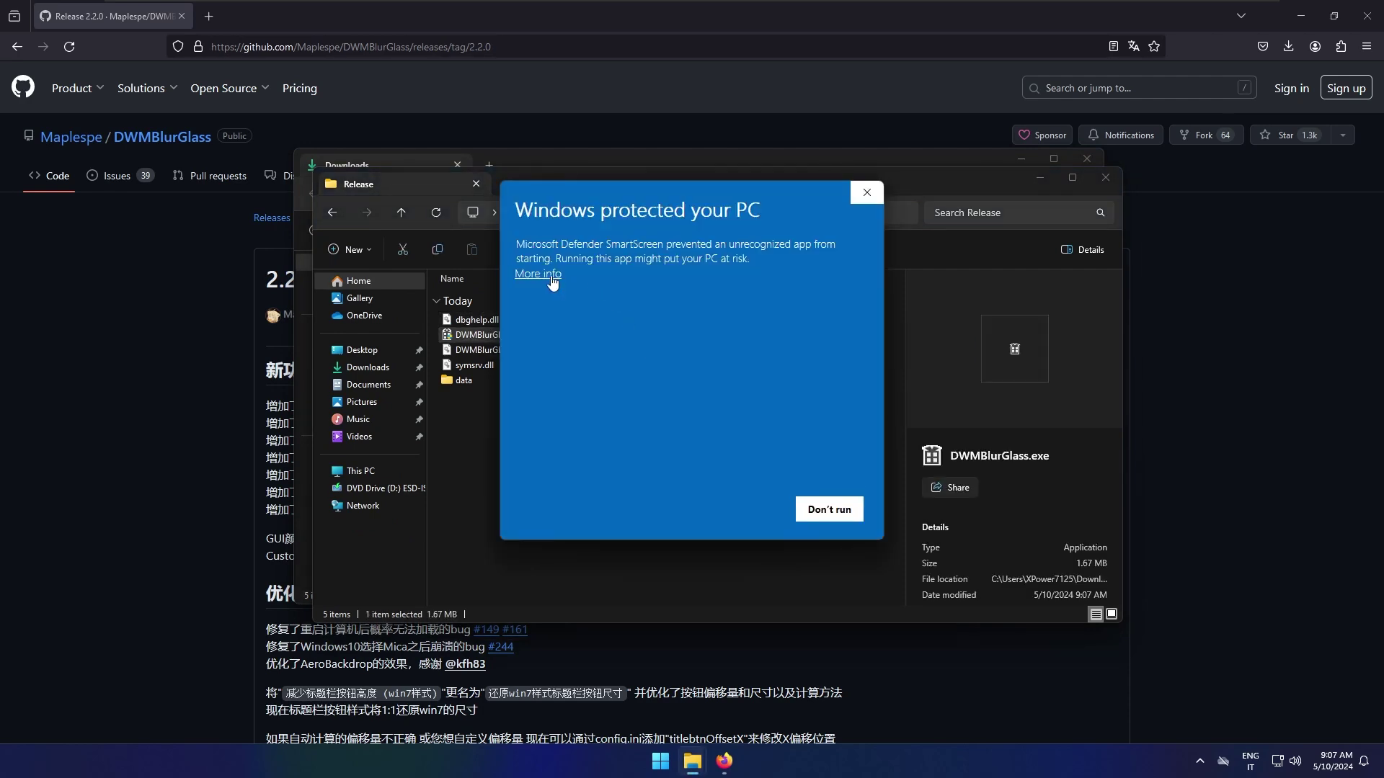
{"action": "left_click", "coordinate": [538, 275]}
{"action": "left_click", "coordinate": [742, 509]}
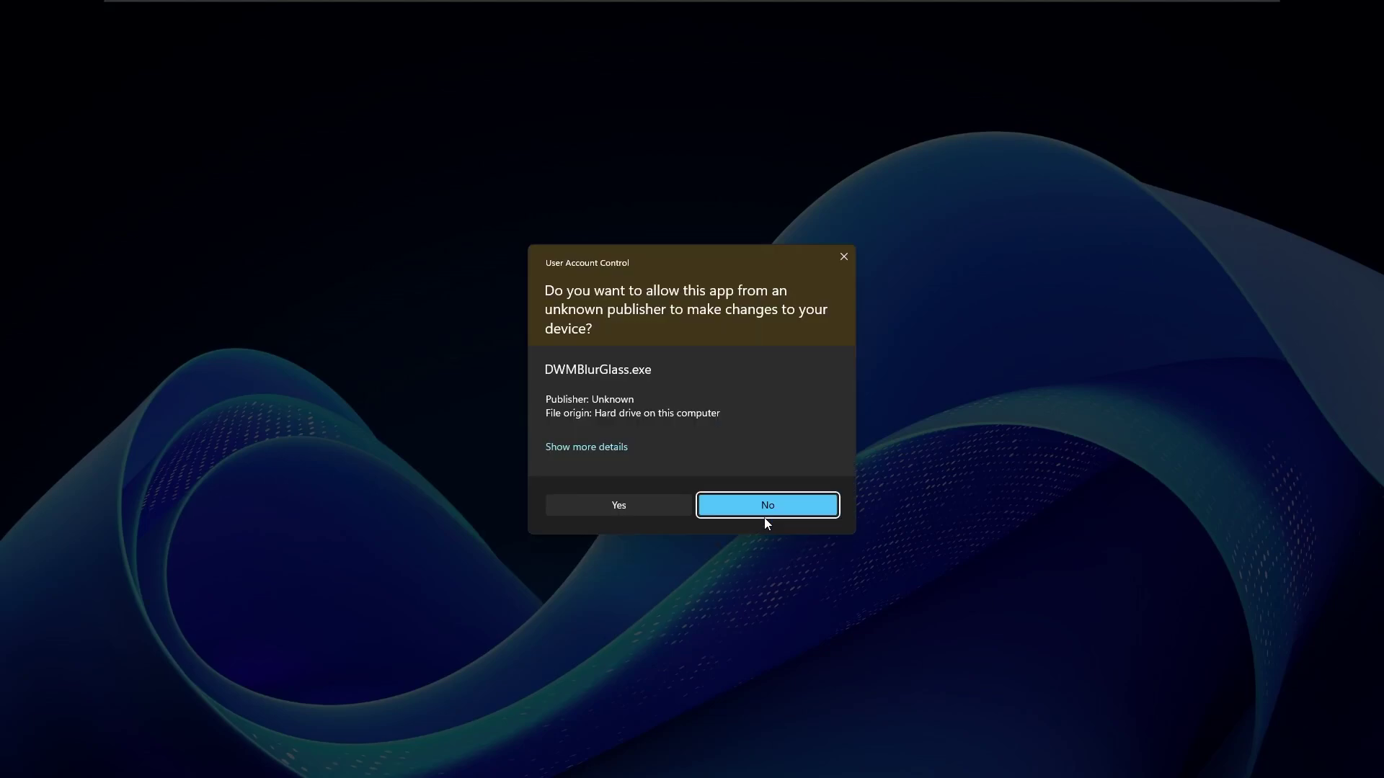
{"action": "key", "text": "Left"}
{"action": "key", "text": "Return"}
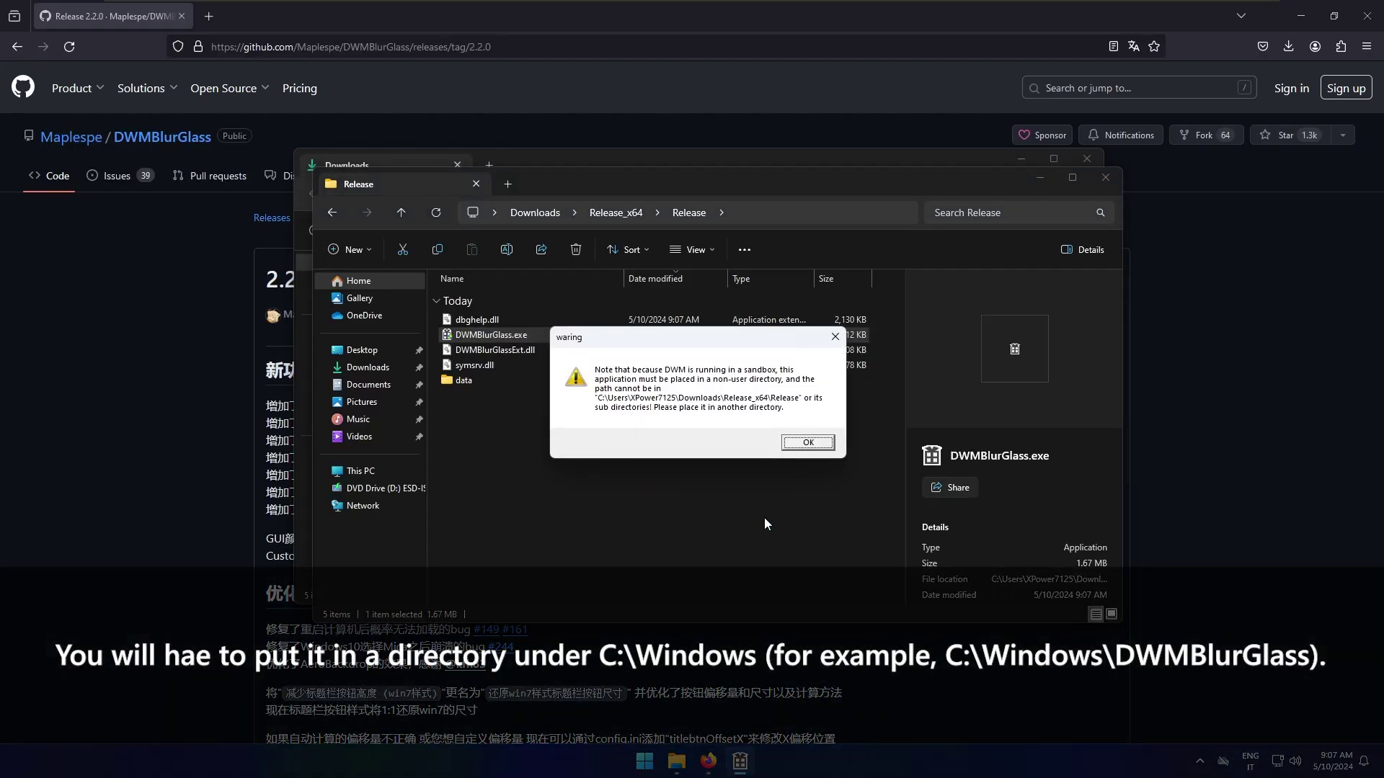
{"action": "key", "text": "Return"}
- Copy all items in the Release folder and open C:\windows in a new File Explorer window
{"action": "key", "text": "ctrl+a"}
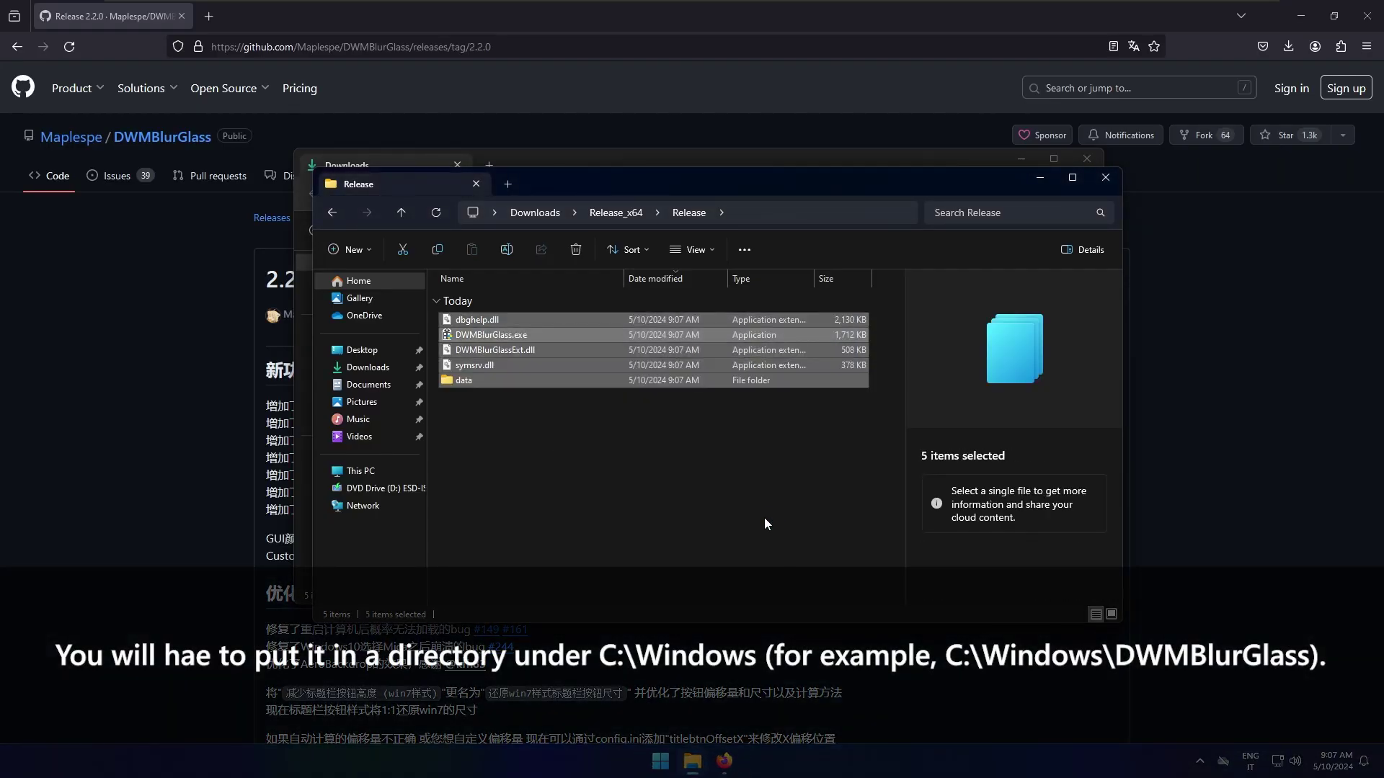
{"action": "key", "text": "super+r"}
{"action": "type", "text": "C:\\"}
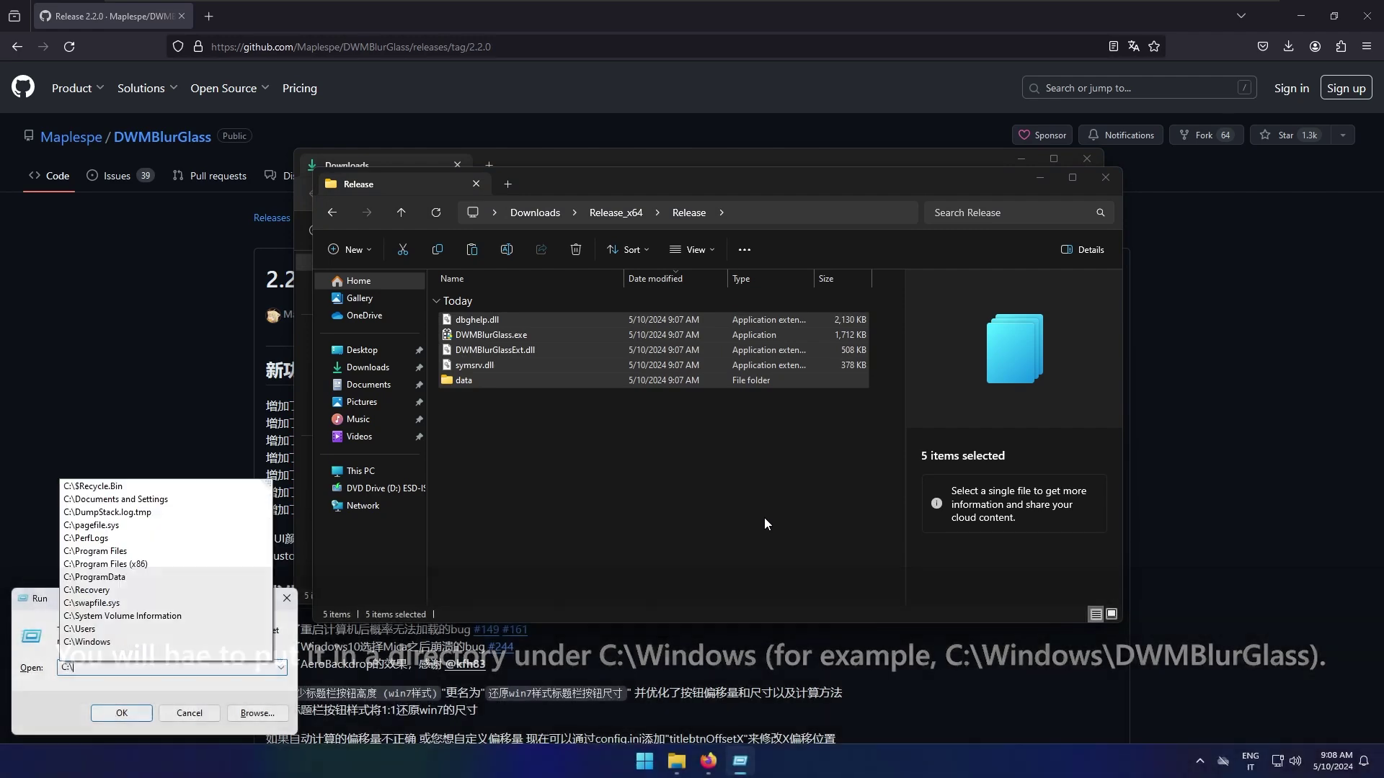
{"action": "type", "text": "windows"}
{"action": "key", "text": "Return"}
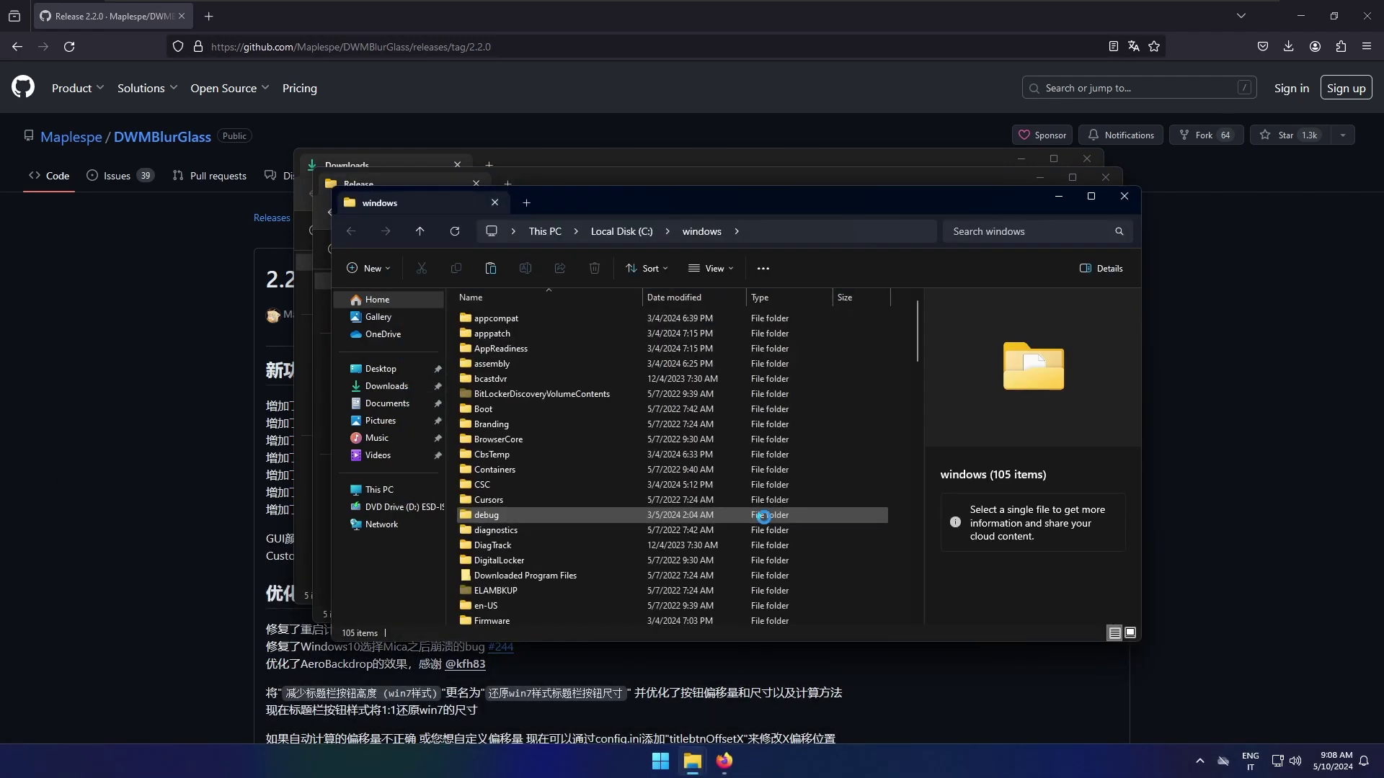
- Create a folder named DWMBlurGlass in C:\windows, granting administrator permission
{"action": "key", "text": "ctrl+v"}
{"action": "key", "text": "Return"}
{"action": "key", "text": "Left"}
{"action": "key", "text": "Return"}
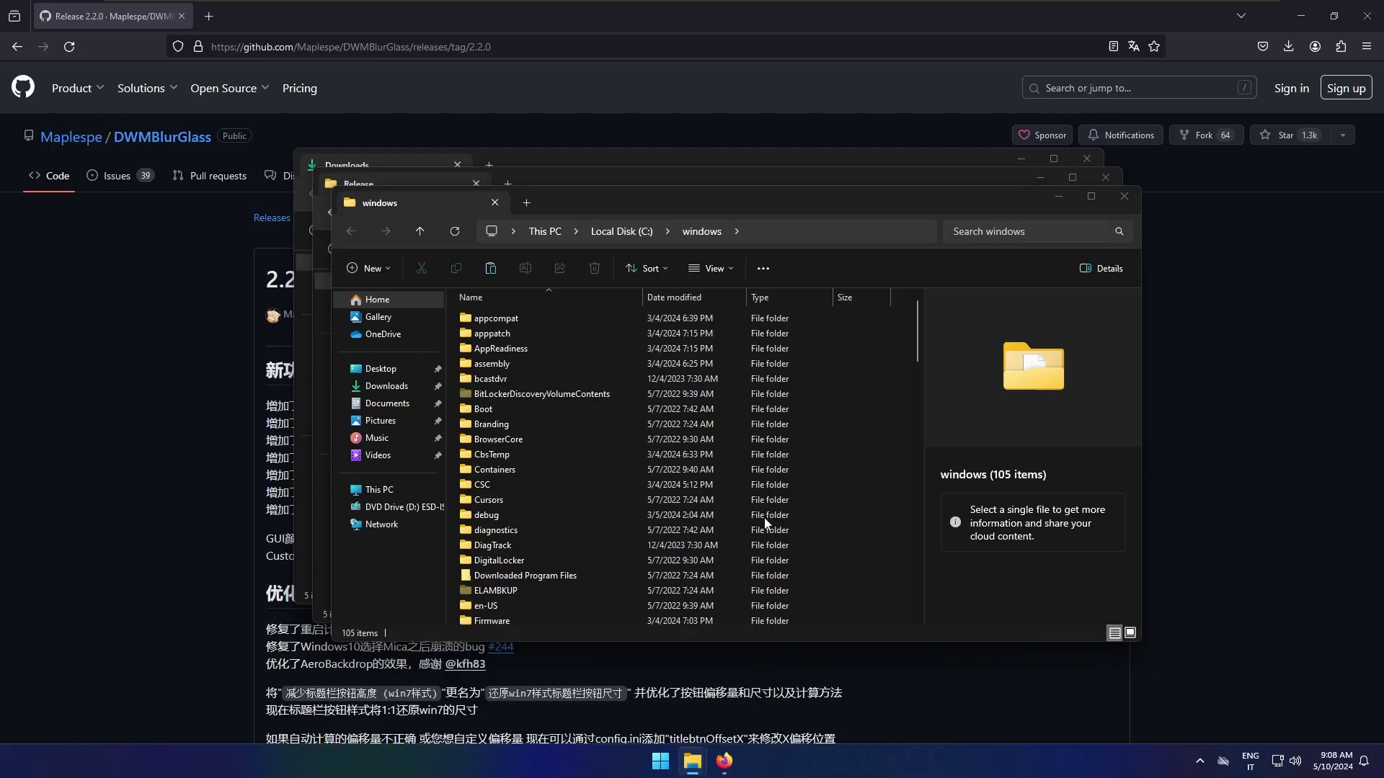
{"action": "type", "text": "DWMBlur"}
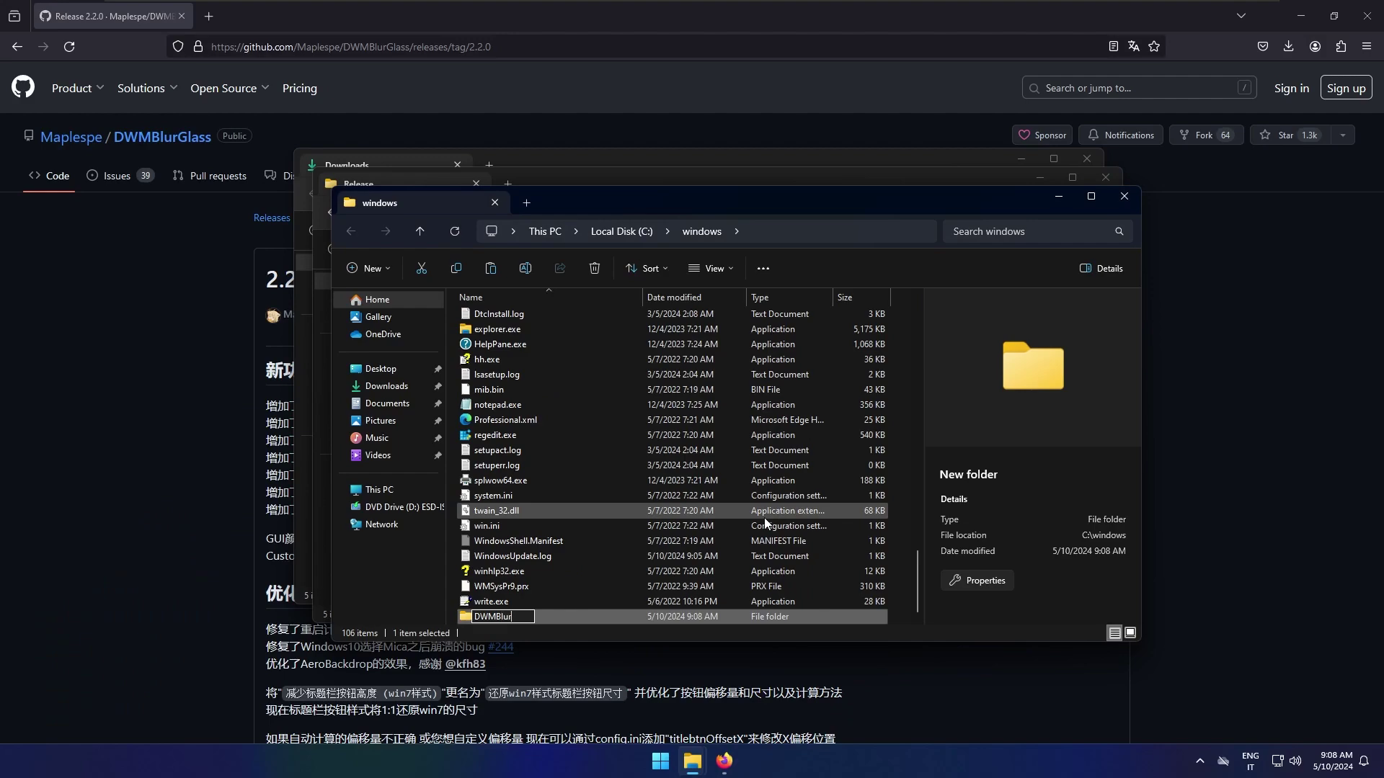
{"action": "type", "text": "Glass"}
{"action": "key", "text": "Return"}
{"action": "key", "text": "Left"}
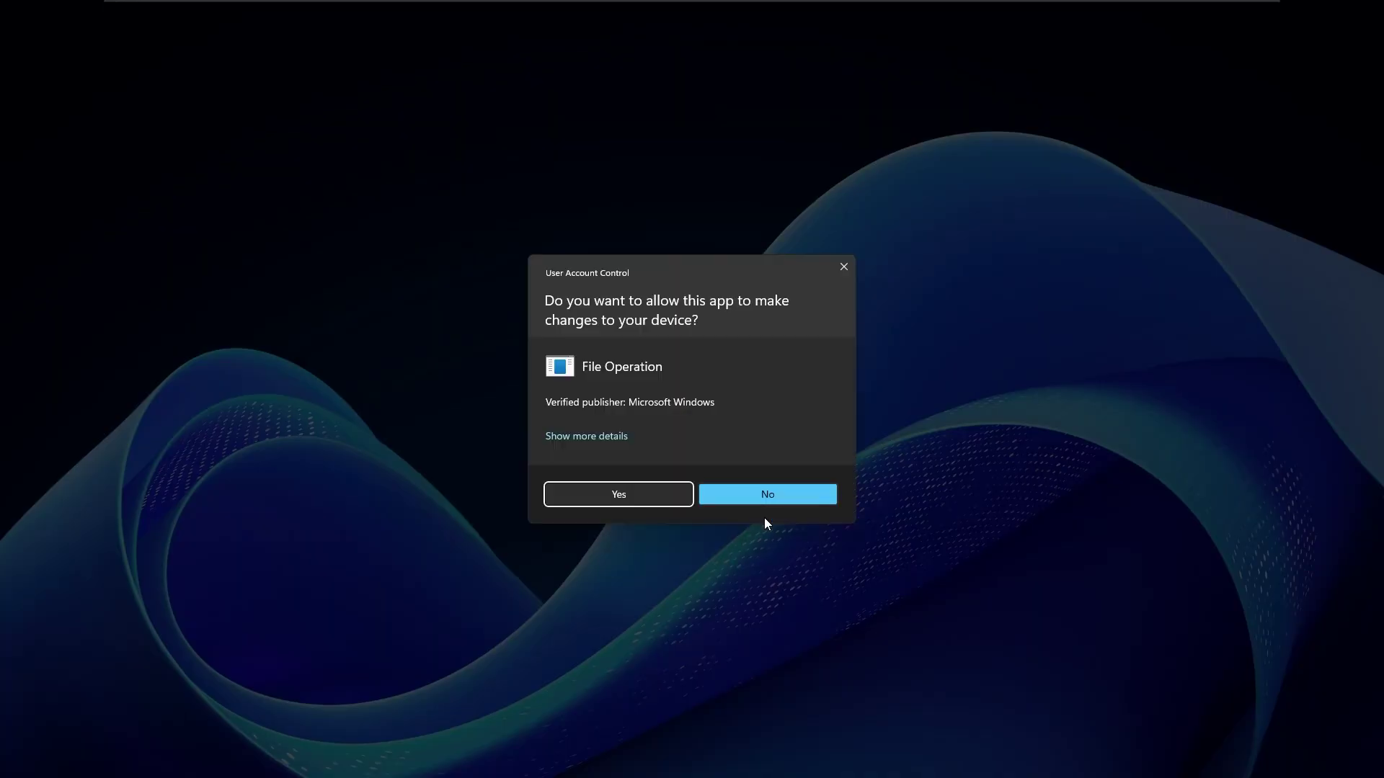
{"action": "key", "text": "Return"}
{"action": "key", "text": "Return"}
- Paste the copied program files into C:\windows\DWMBlurGlass, granting administrator permission for all current items
{"action": "key", "text": "ctrl+v"}
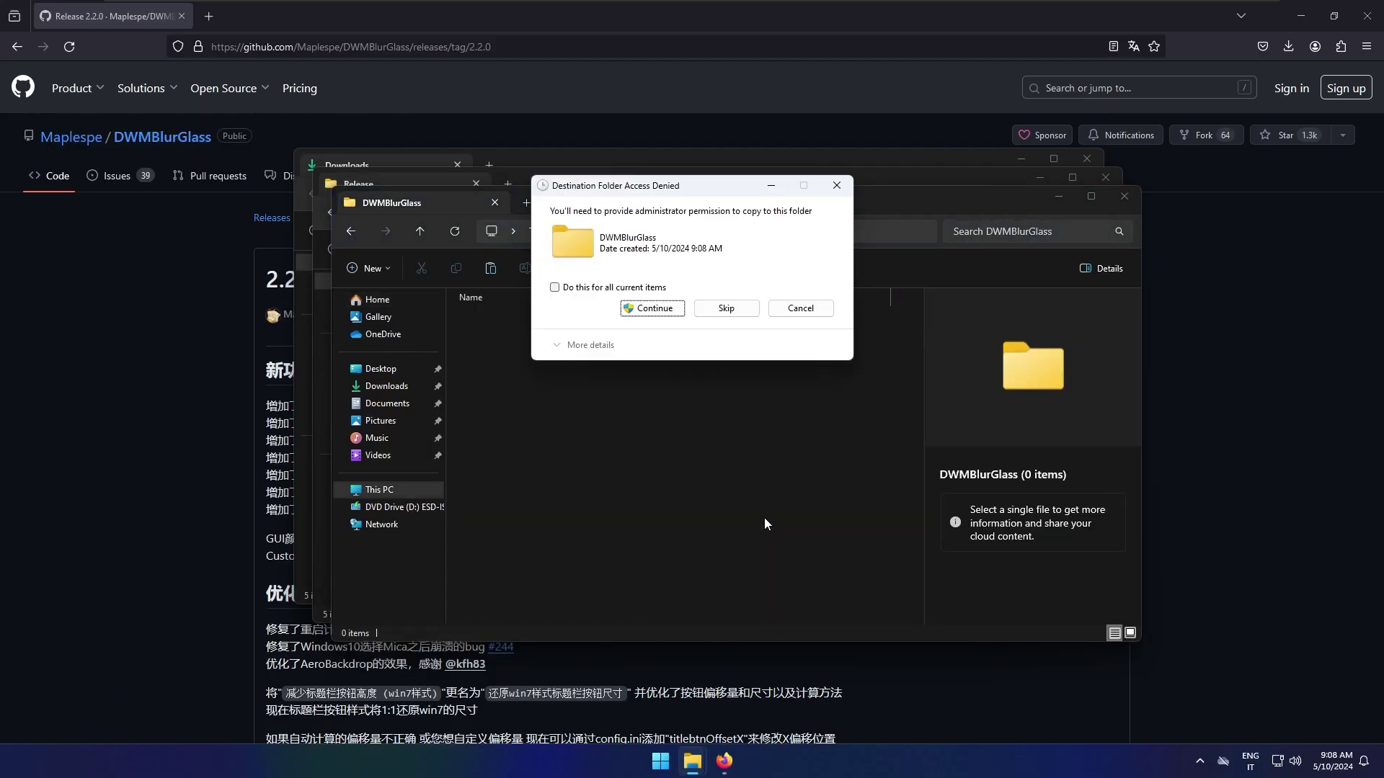
{"action": "left_click", "coordinate": [643, 314]}
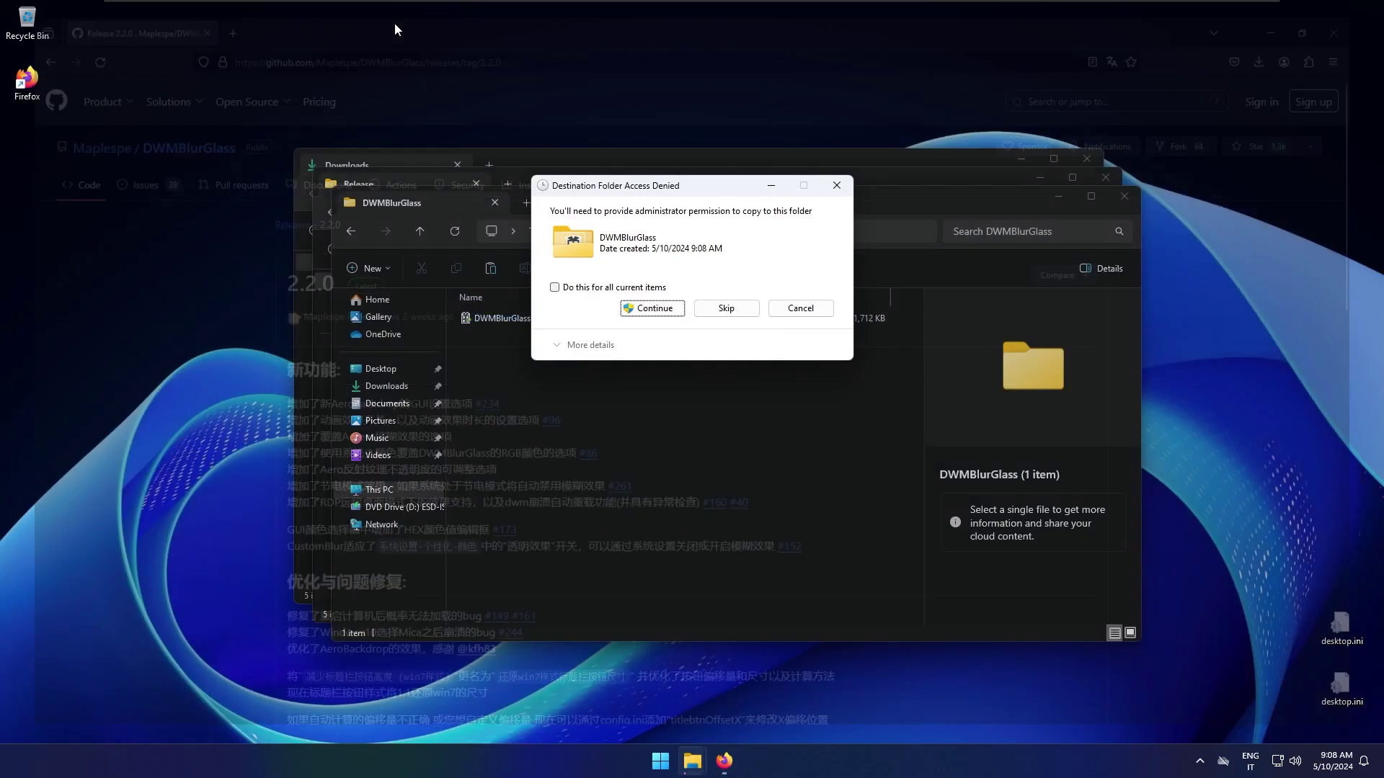
{"action": "left_click", "coordinate": [626, 291]}
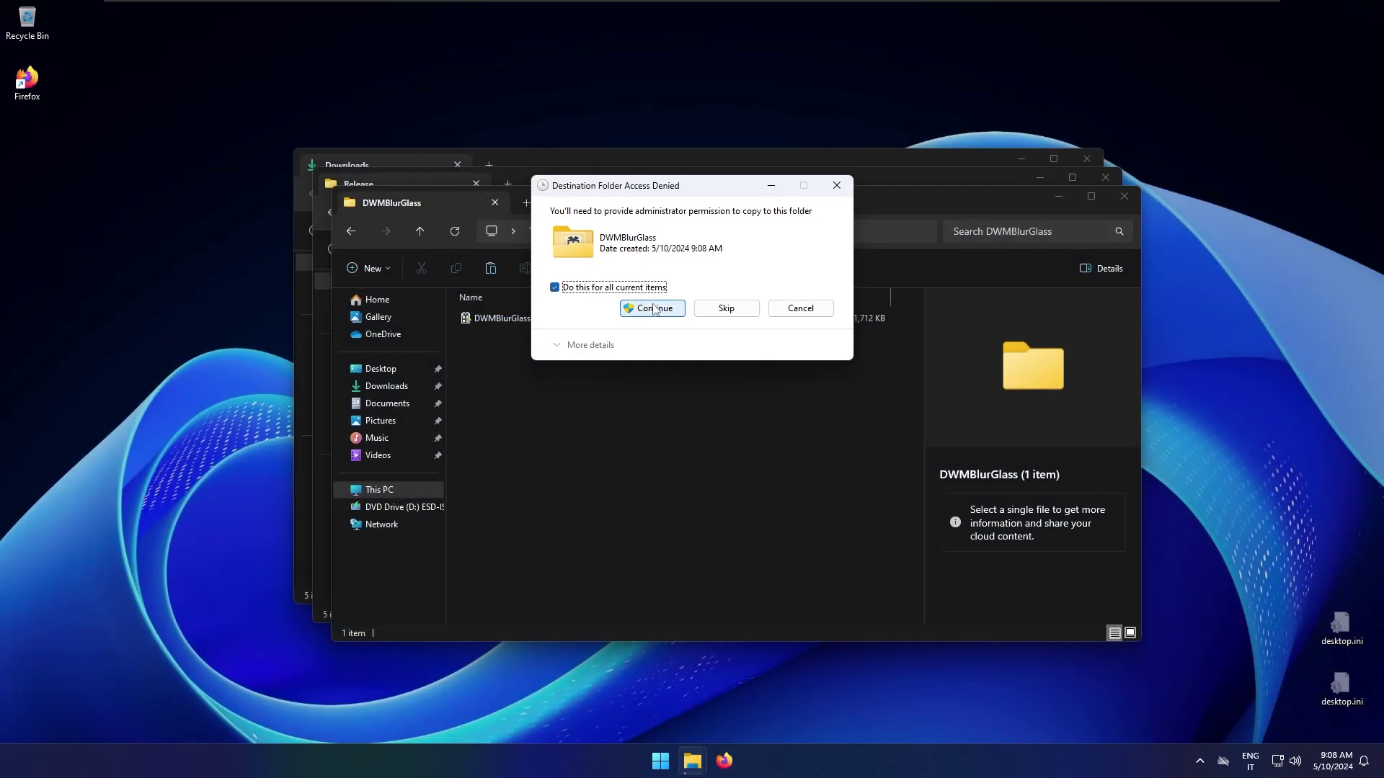
{"action": "left_click", "coordinate": [645, 309]}
- Bring the Downloads folder window forward and close it
{"action": "left_click", "coordinate": [514, 174]}
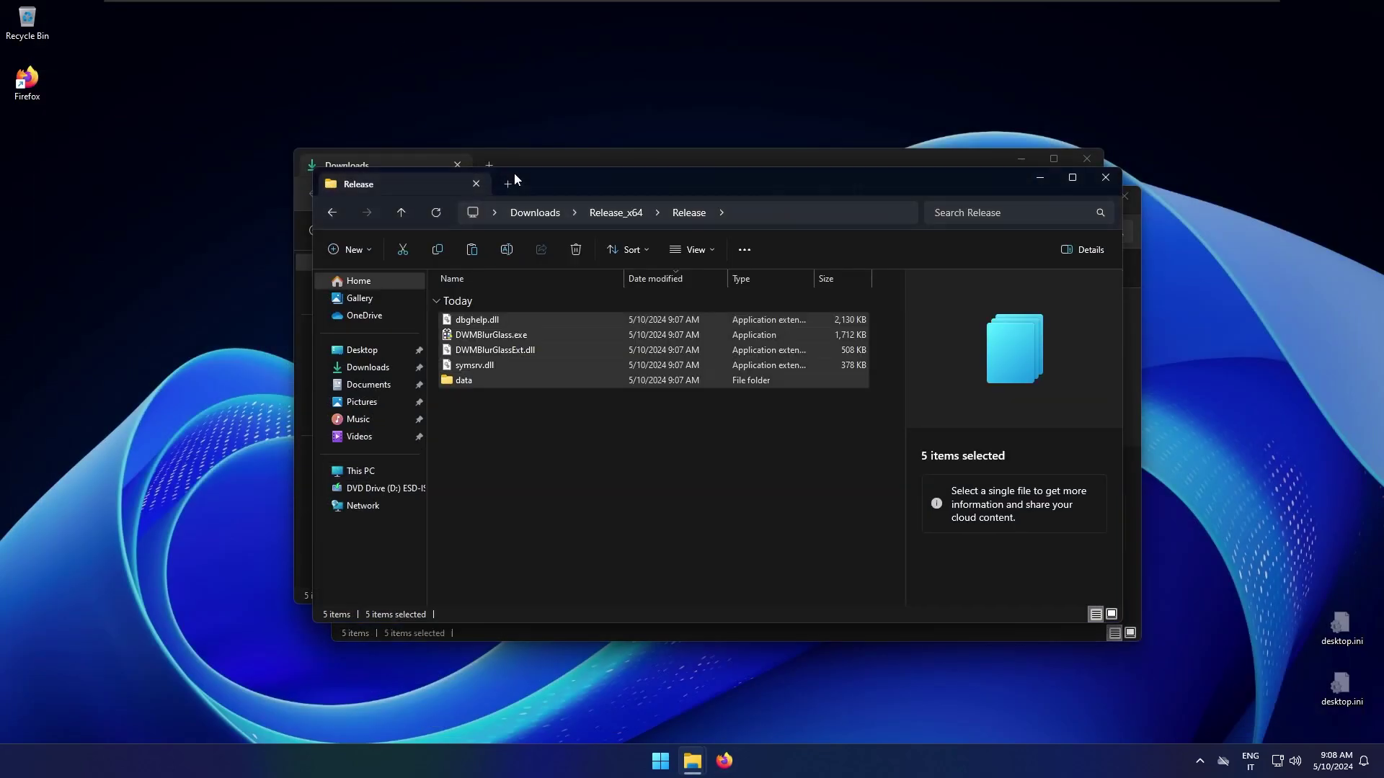
{"action": "left_click", "coordinate": [533, 159]}
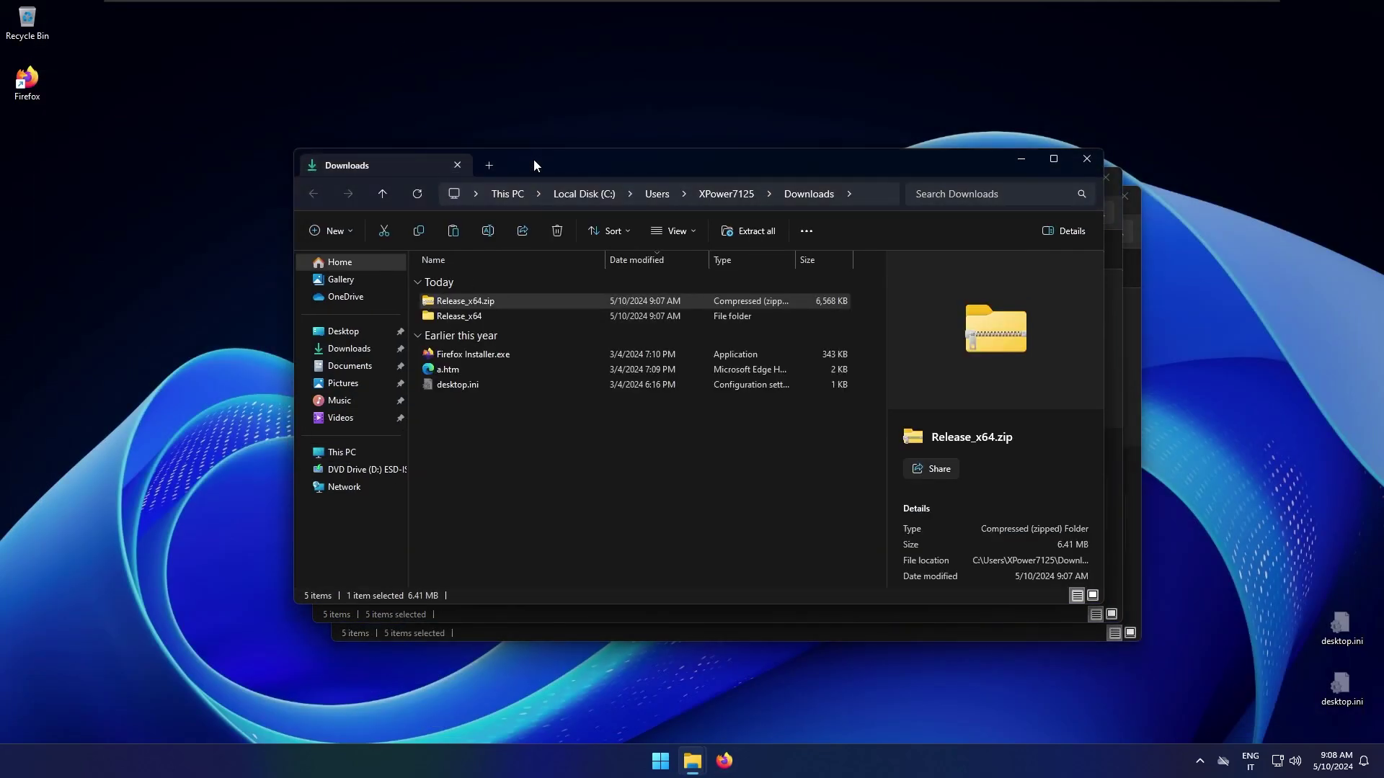
{"action": "left_click", "coordinate": [551, 509]}
{"action": "key", "text": "alt+F4"}
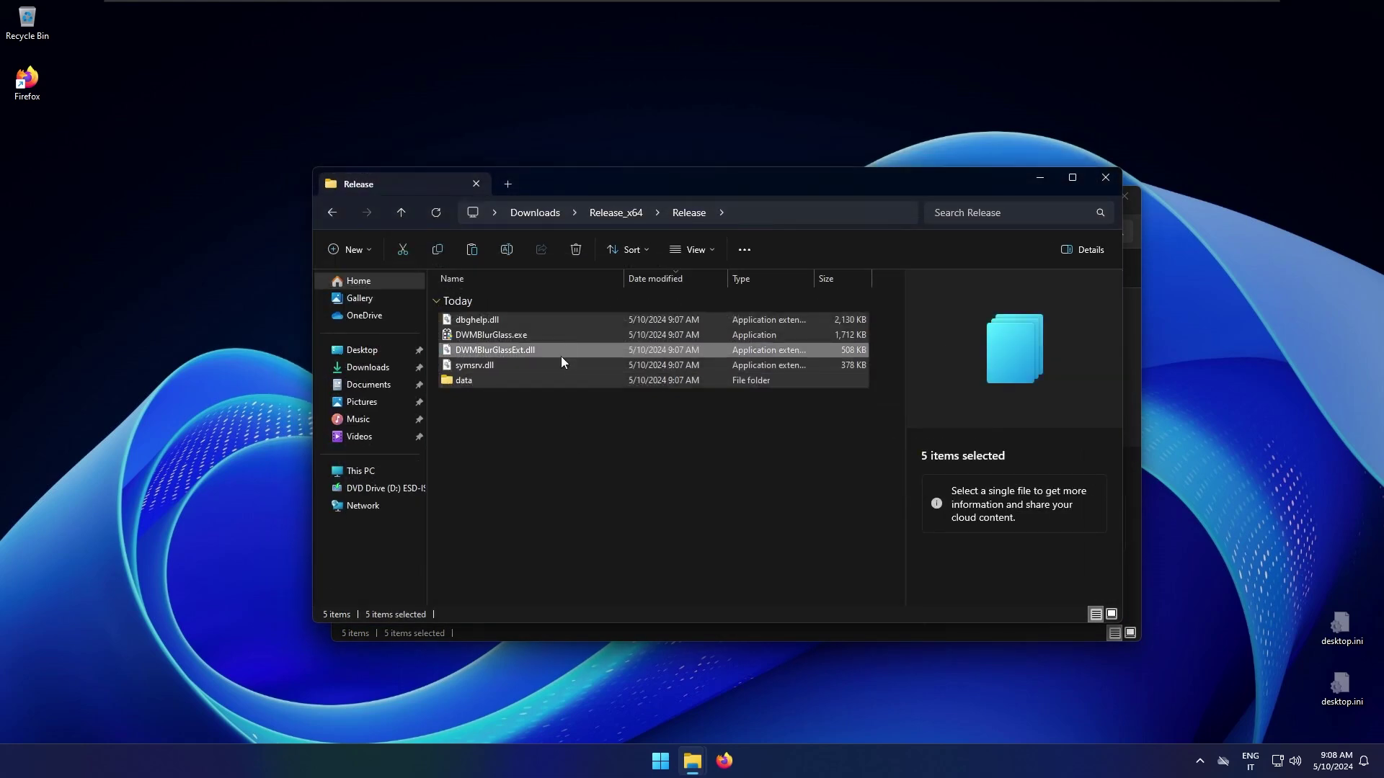
- Try again to run DWMBlurGlass.exe from the Release folder under Downloads, allowing it through User Account Control
{"action": "double_click", "coordinate": [576, 335]}
{"action": "key", "text": "Left"}
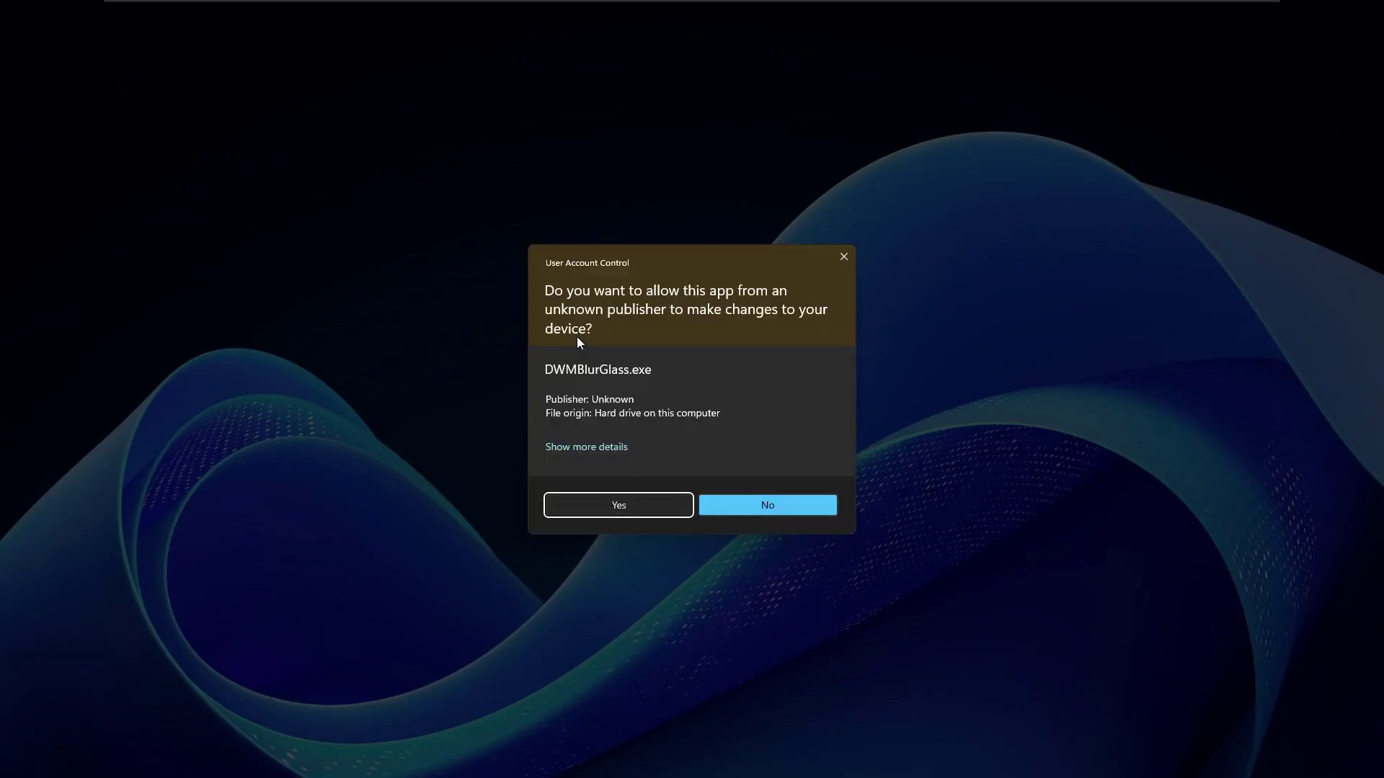
{"action": "key", "text": "Return"}
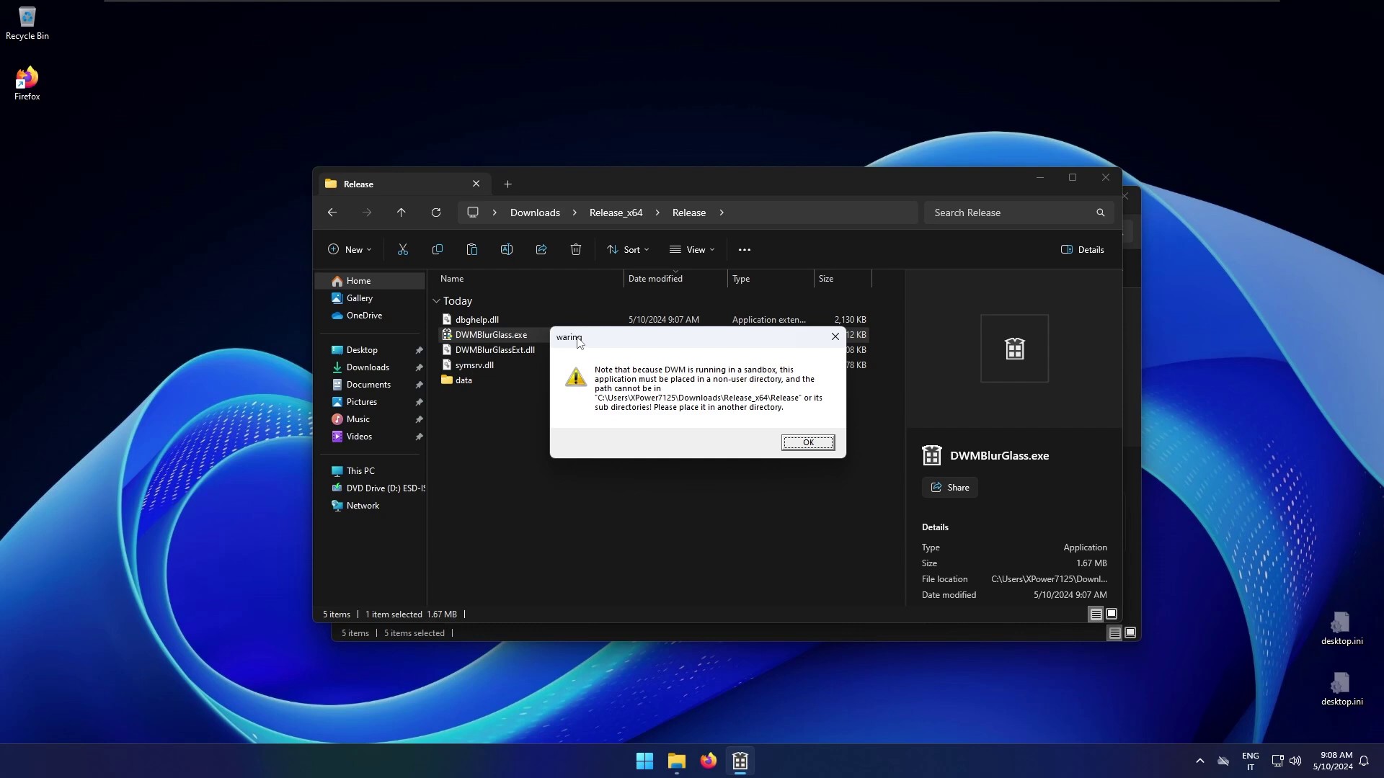
{"action": "key", "text": "Return"}
- Run DWMBlurGlass.exe from C:\windows\DWMBlurGlass with administrator permission and install its effect
{"action": "key", "text": "ctrl+w"}
{"action": "left_click", "coordinate": [577, 335]}
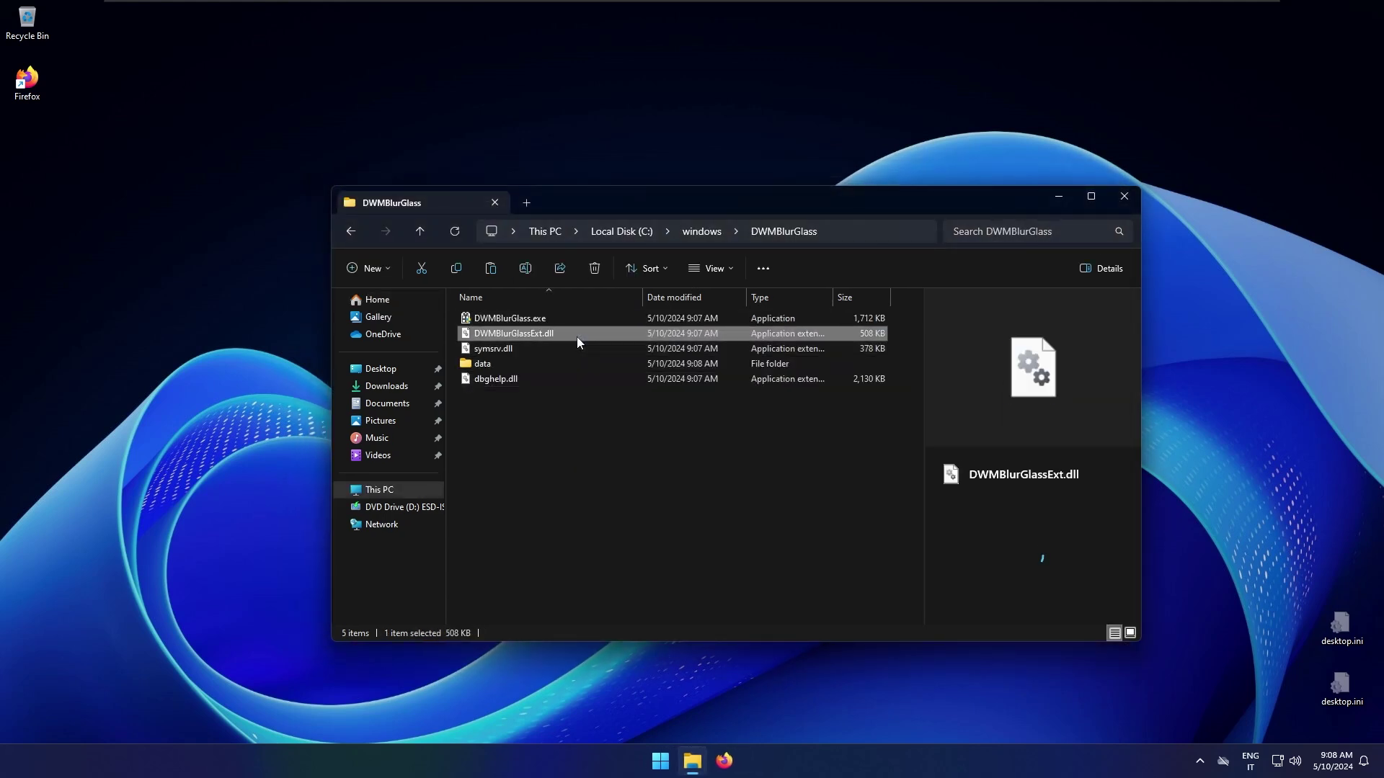
{"action": "key", "text": "Down"}
{"action": "key", "text": "Up"}
{"action": "key", "text": "Up"}
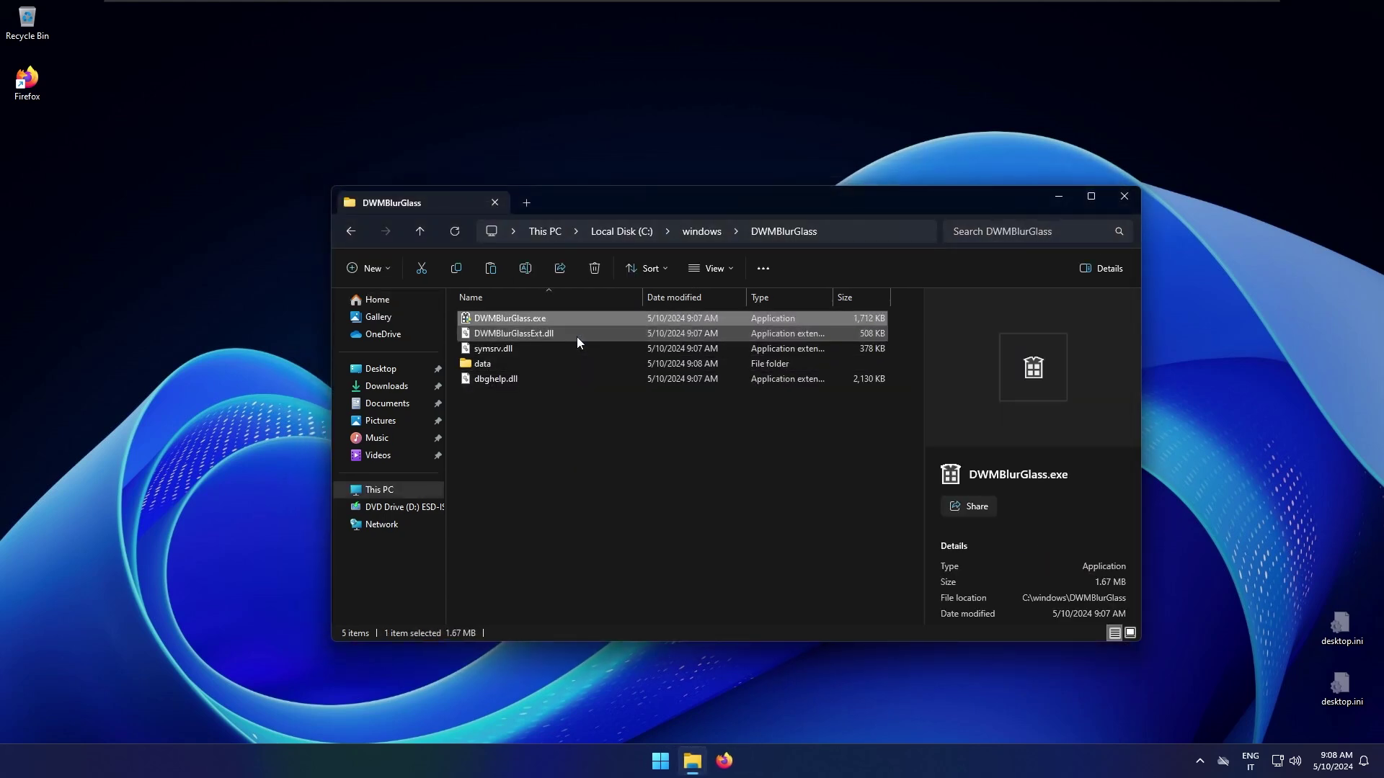
{"action": "key", "text": "Return"}
{"action": "key", "text": "Left"}
{"action": "key", "text": "Return"}
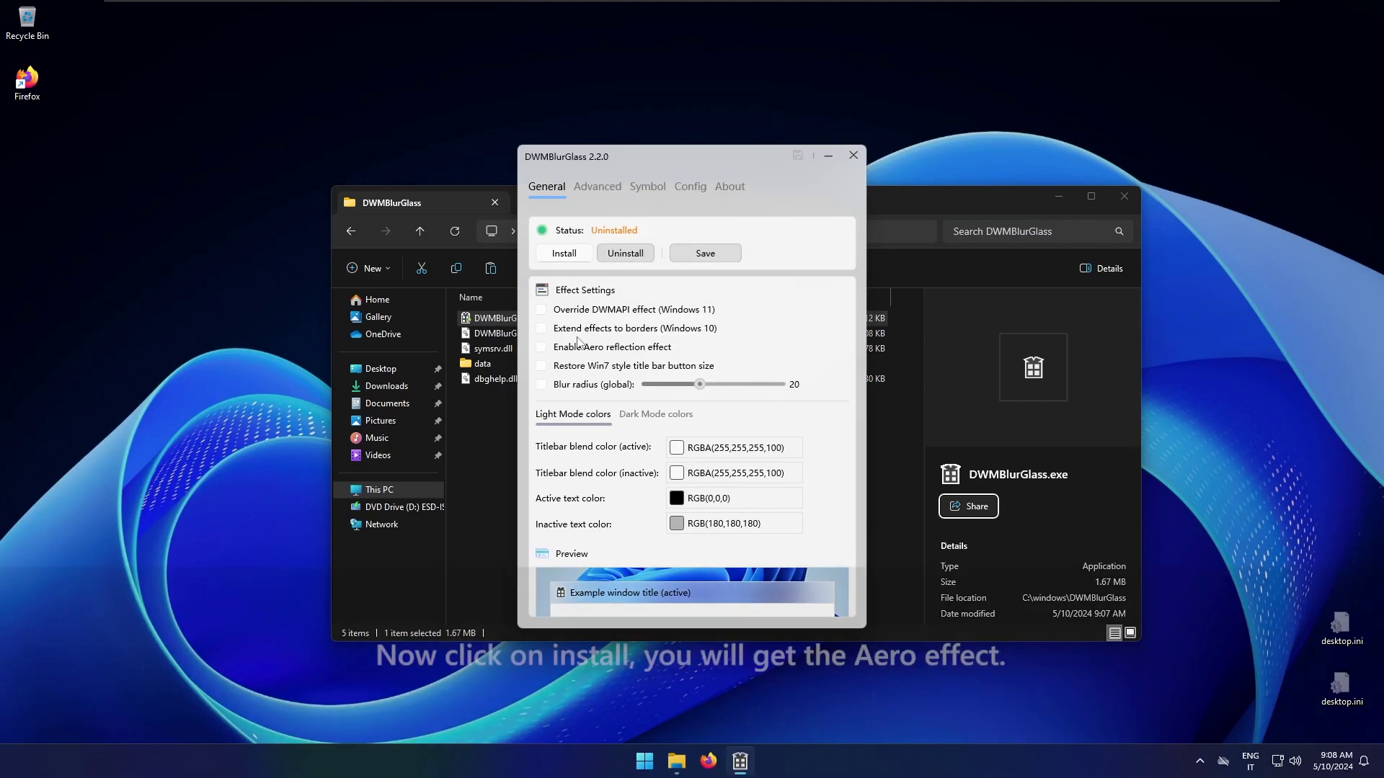
{"action": "left_click", "coordinate": [572, 252]}
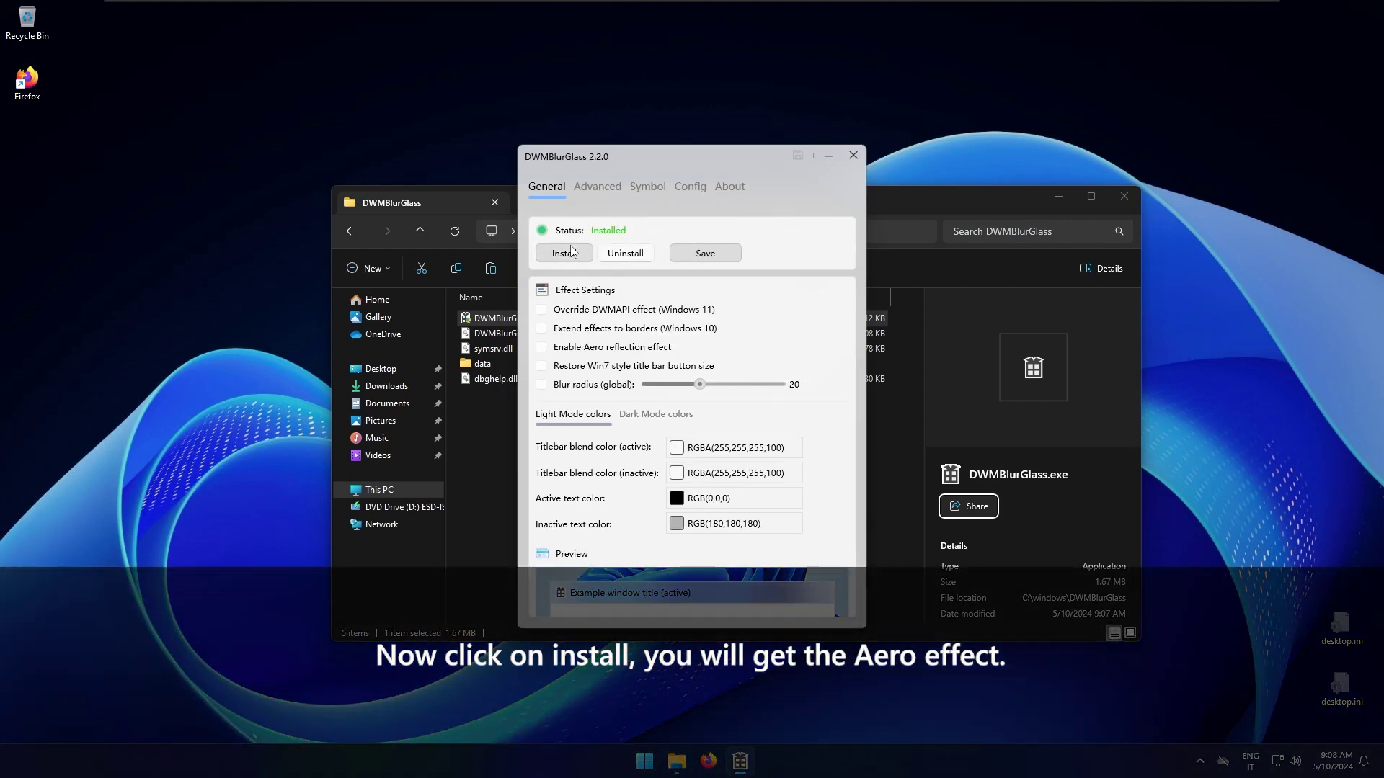
- Open the Run dialog and move it around to examine the glass effect on its title bar, closing it when done
{"action": "key", "text": "super+r"}
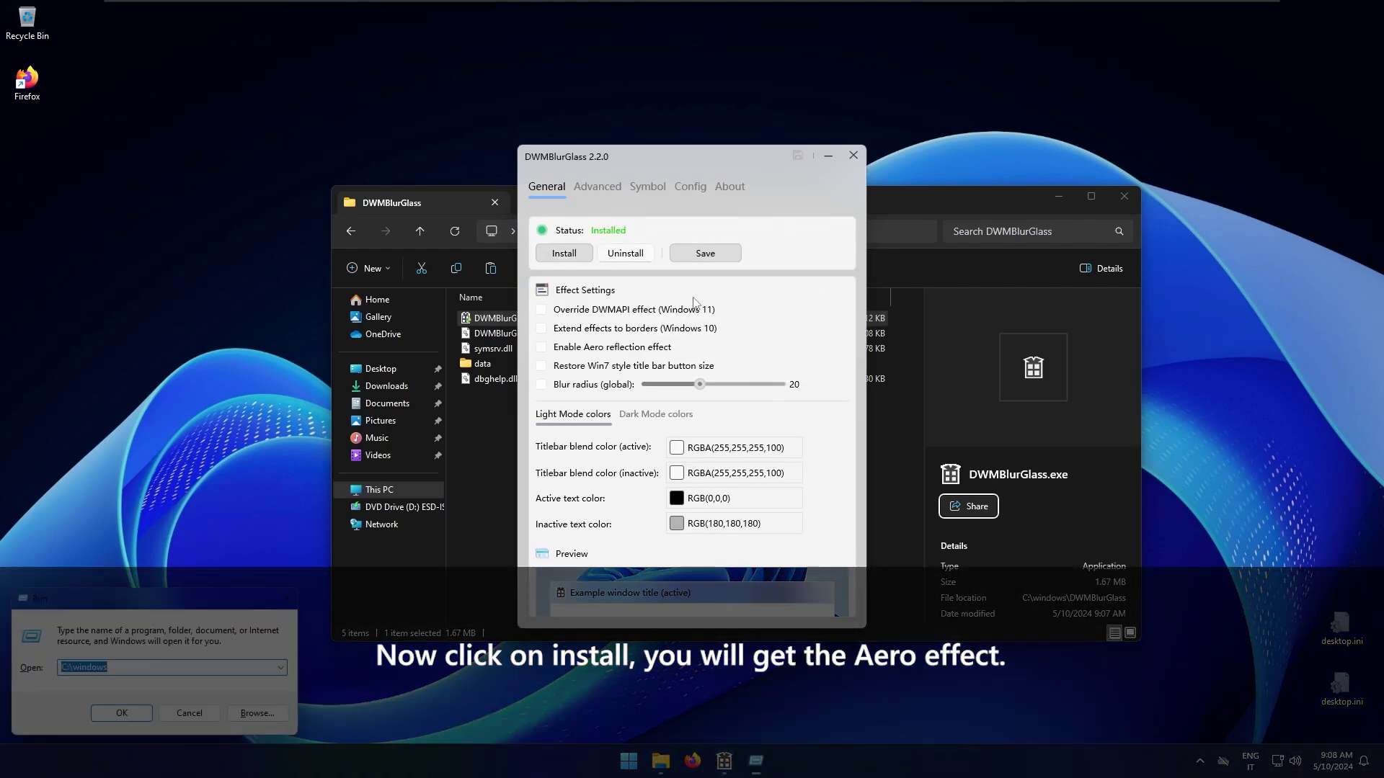
{"action": "left_click_drag", "start_coordinate": [189, 588], "coordinate": [261, 553]}
{"action": "key", "text": "Escape"}
{"action": "key", "text": "Escape"}
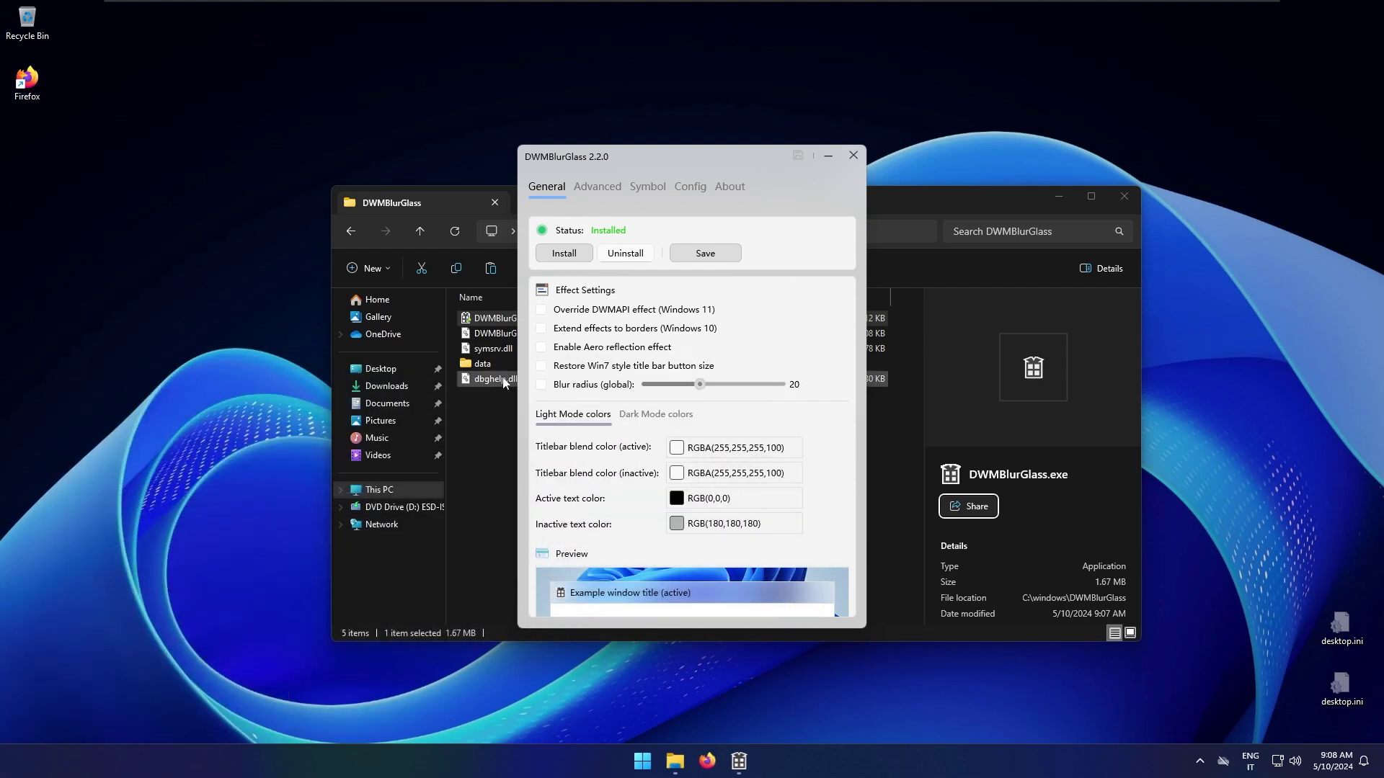
- Try the Override DWMAPI effect (Windows 11) option by saving it and moving a new File Explorer window around
{"action": "left_click", "coordinate": [628, 312]}
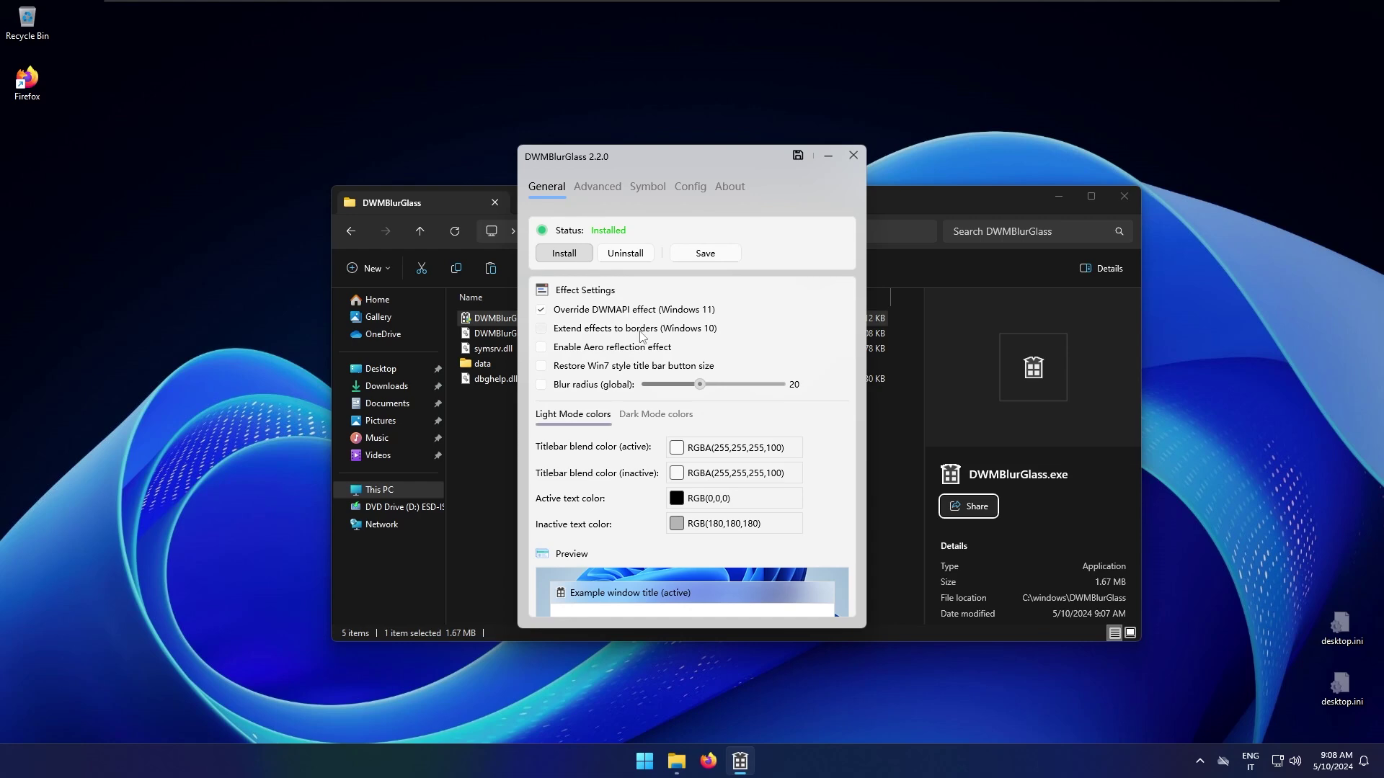
{"action": "left_click", "coordinate": [720, 253]}
{"action": "key", "text": "super+e"}
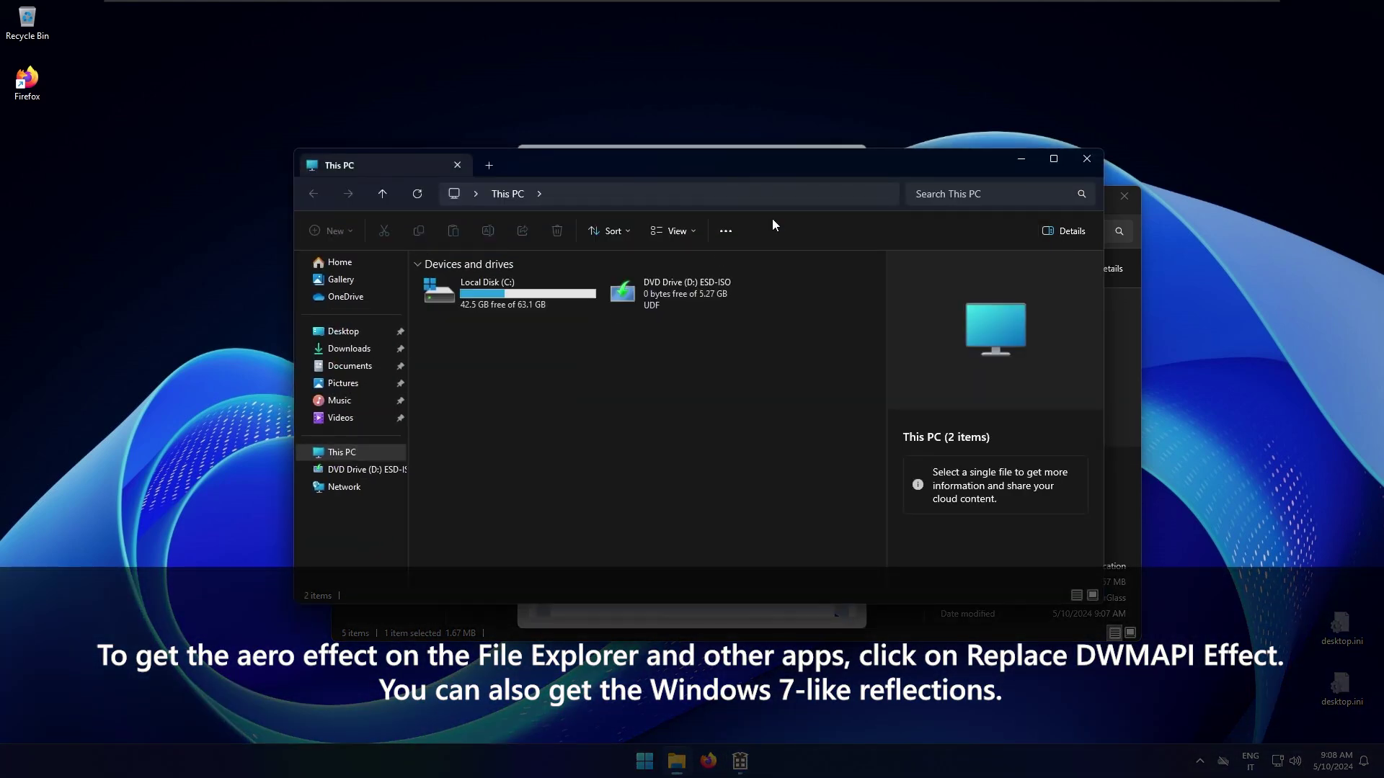
{"action": "left_click_drag", "start_coordinate": [739, 163], "coordinate": [681, 196]}
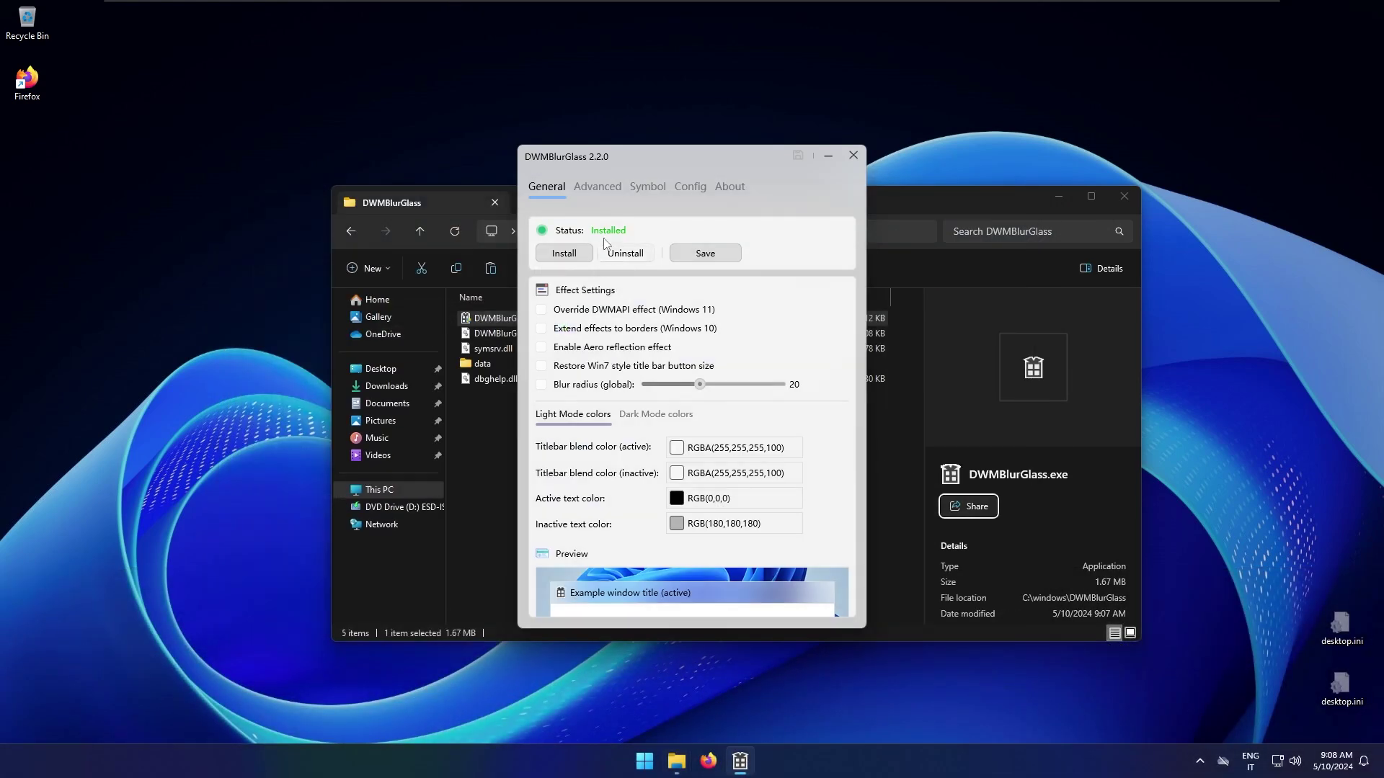
- Enable Override DWMAPI effect, Extend effects to borders, Enable Aero reflection effect and the global blur radius, and save the settings
{"action": "left_click", "coordinate": [580, 311]}
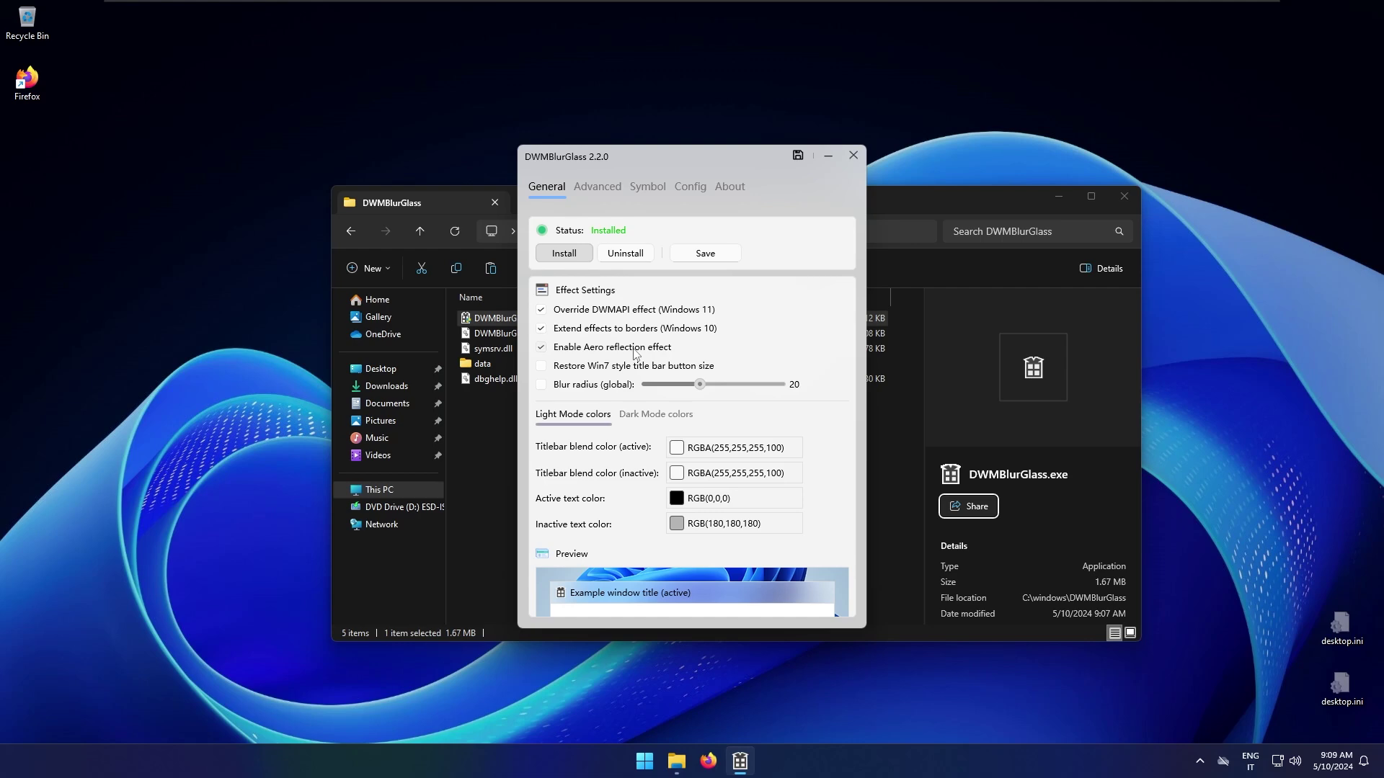
{"action": "left_click", "coordinate": [625, 387]}
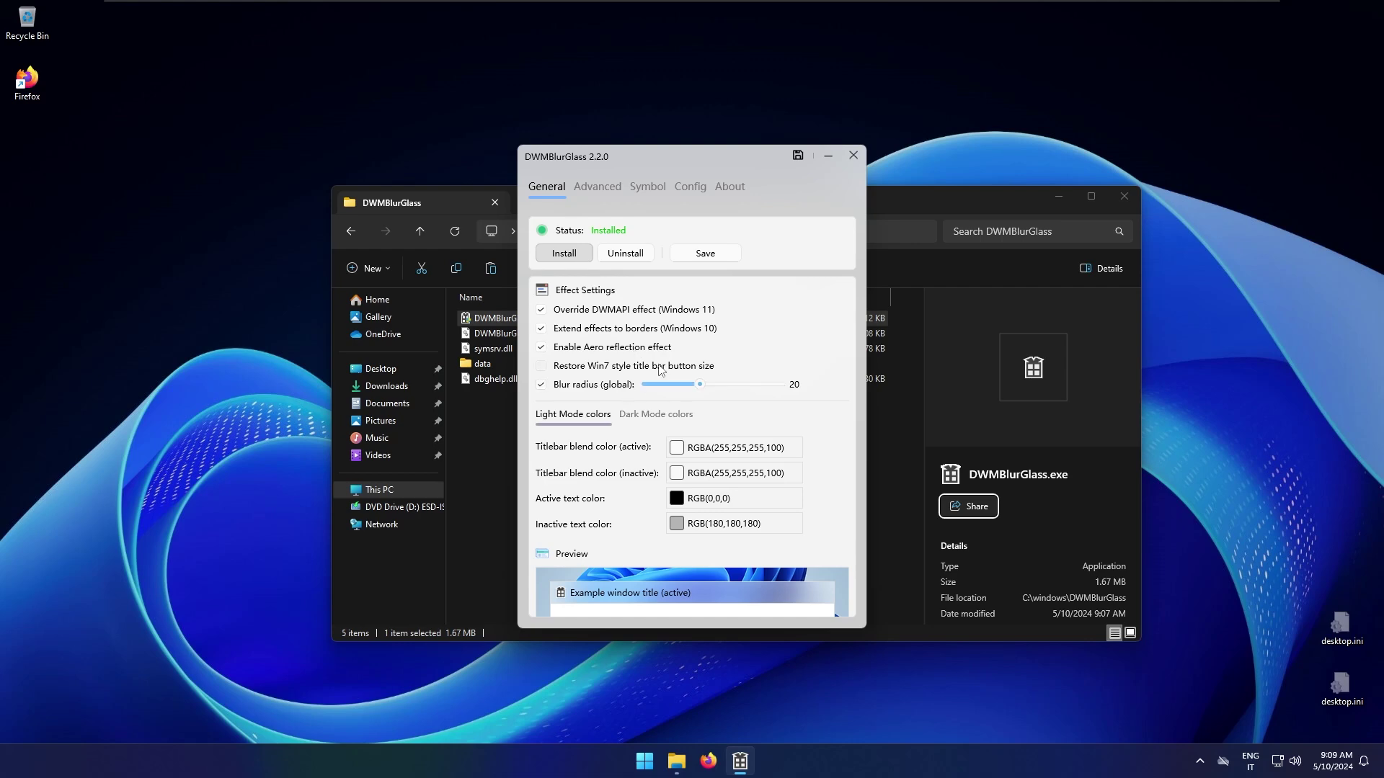
{"action": "left_click", "coordinate": [725, 253]}
- Examine the Aero effect by moving a new File Explorer window and the DWMBlurGlass folder window over the desktop, closing each one
{"action": "key", "text": "super+e"}
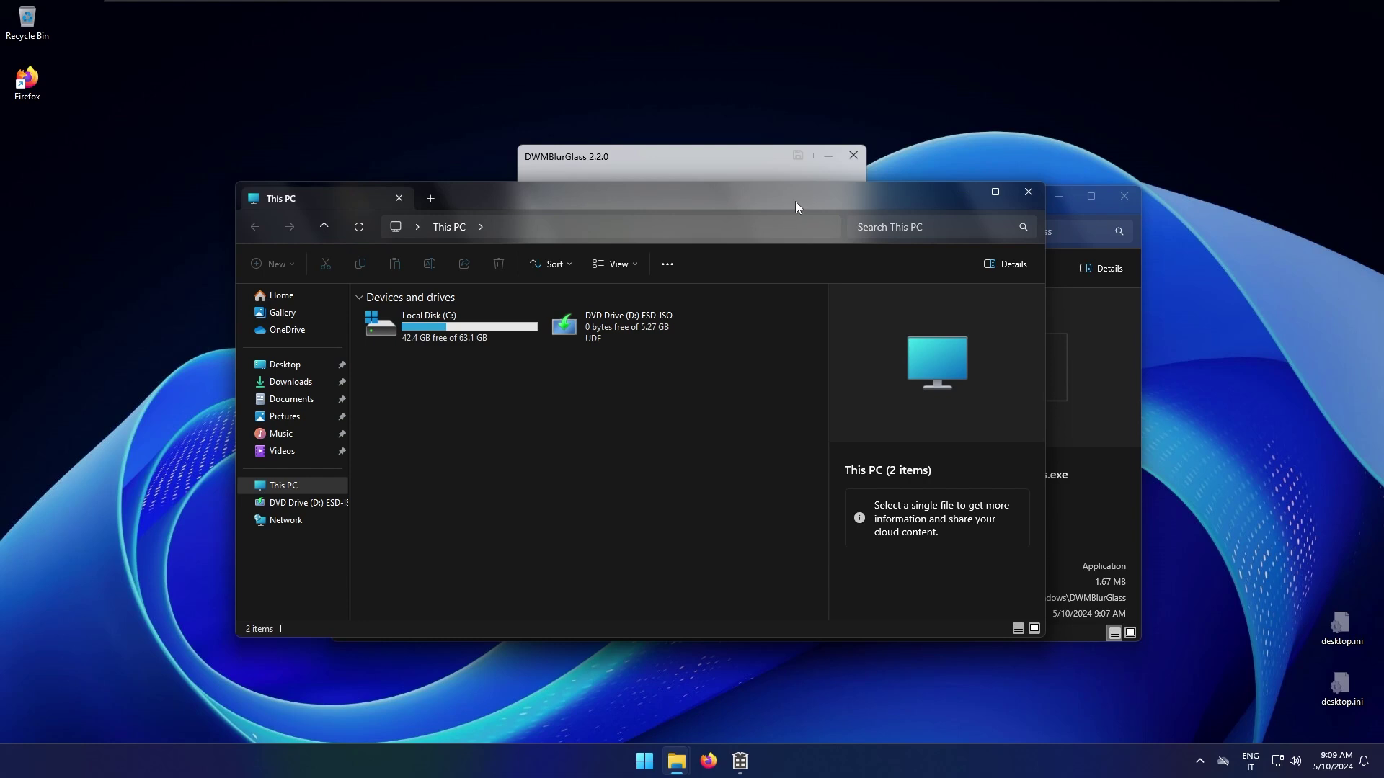
{"action": "left_click_drag", "start_coordinate": [795, 206], "coordinate": [810, 268]}
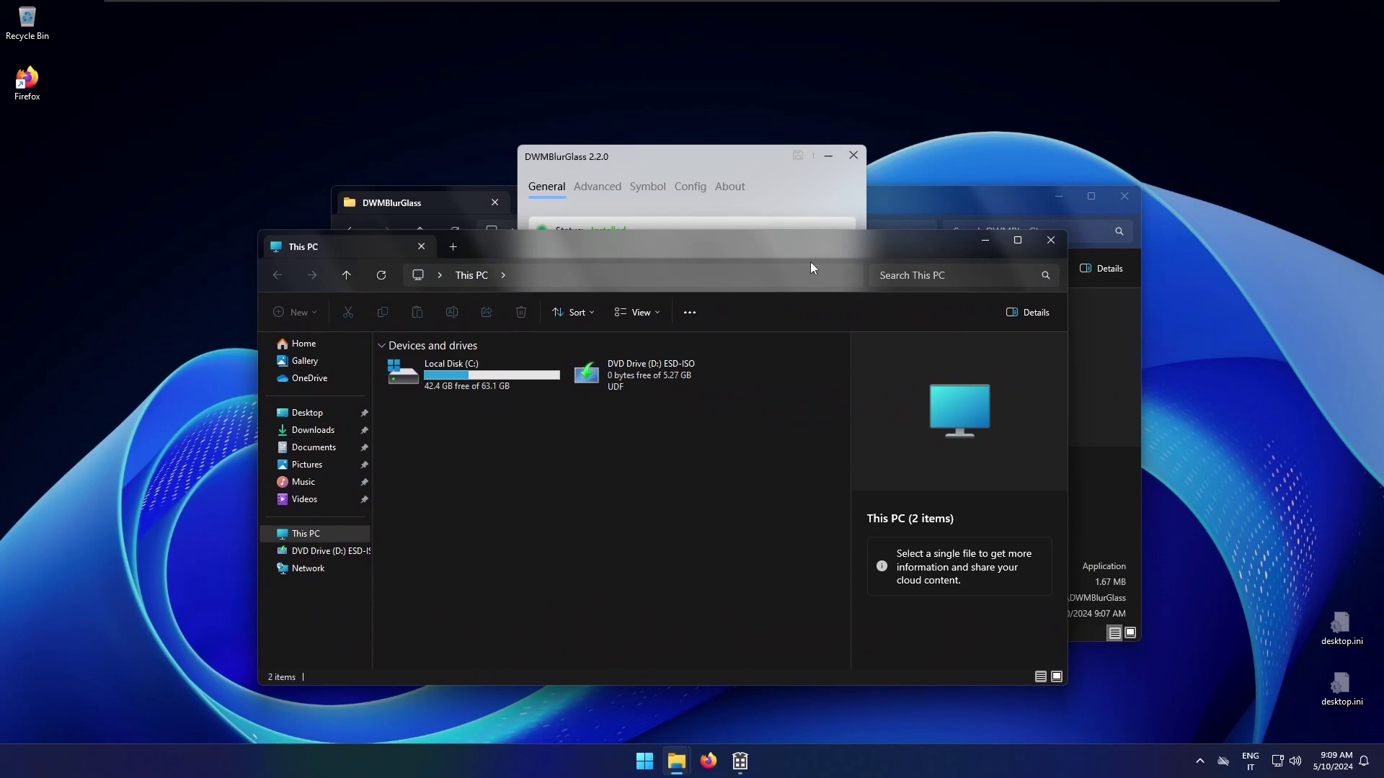
{"action": "key", "text": "alt+F4"}
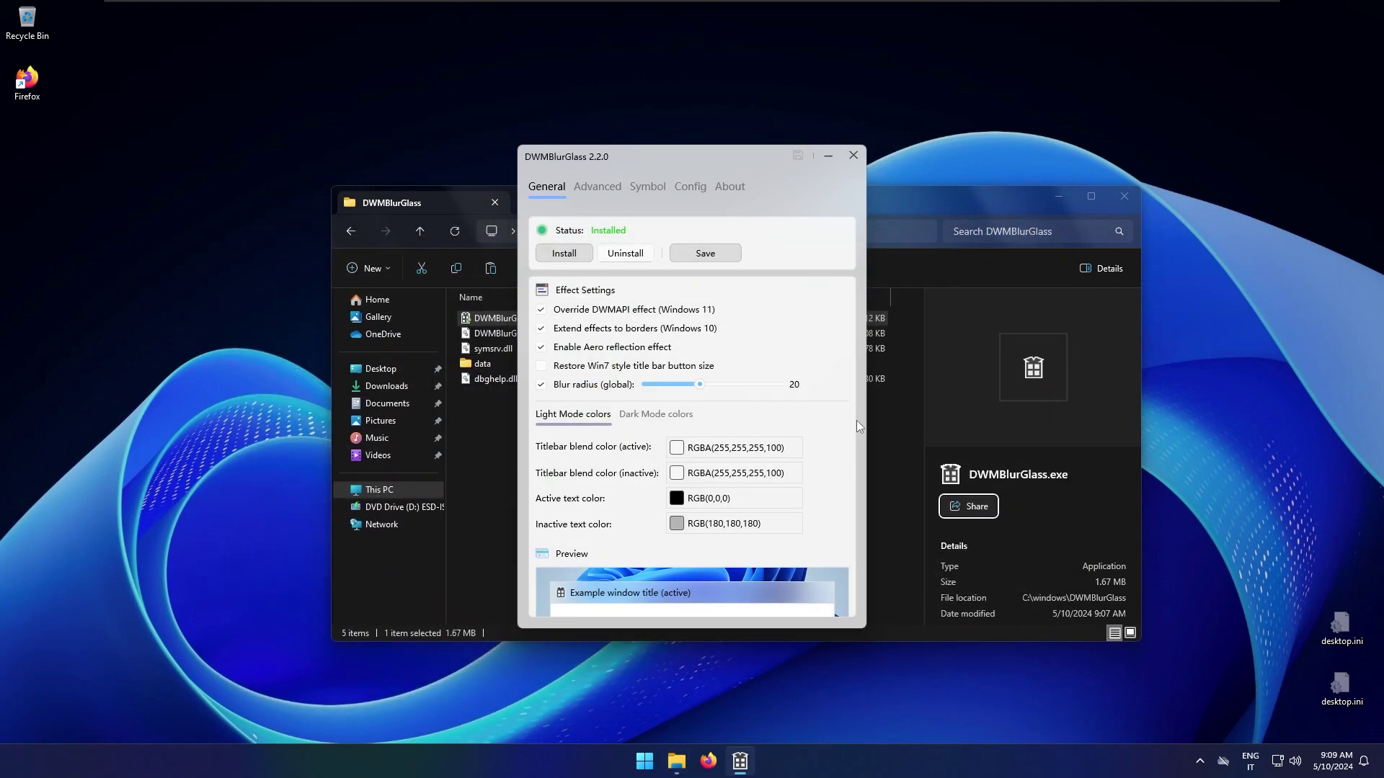
{"action": "key", "text": "super+Down"}
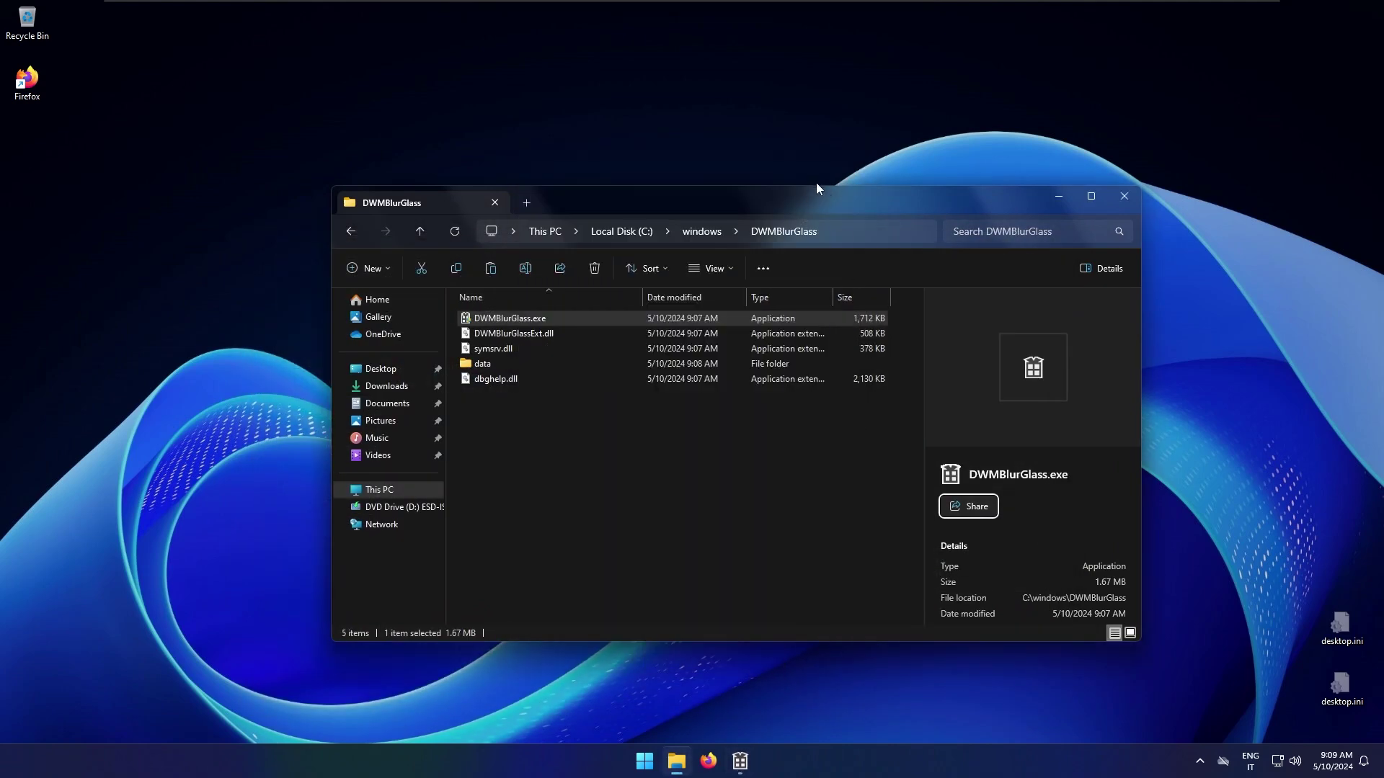
{"action": "left_click_drag", "start_coordinate": [816, 209], "coordinate": [676, 196]}
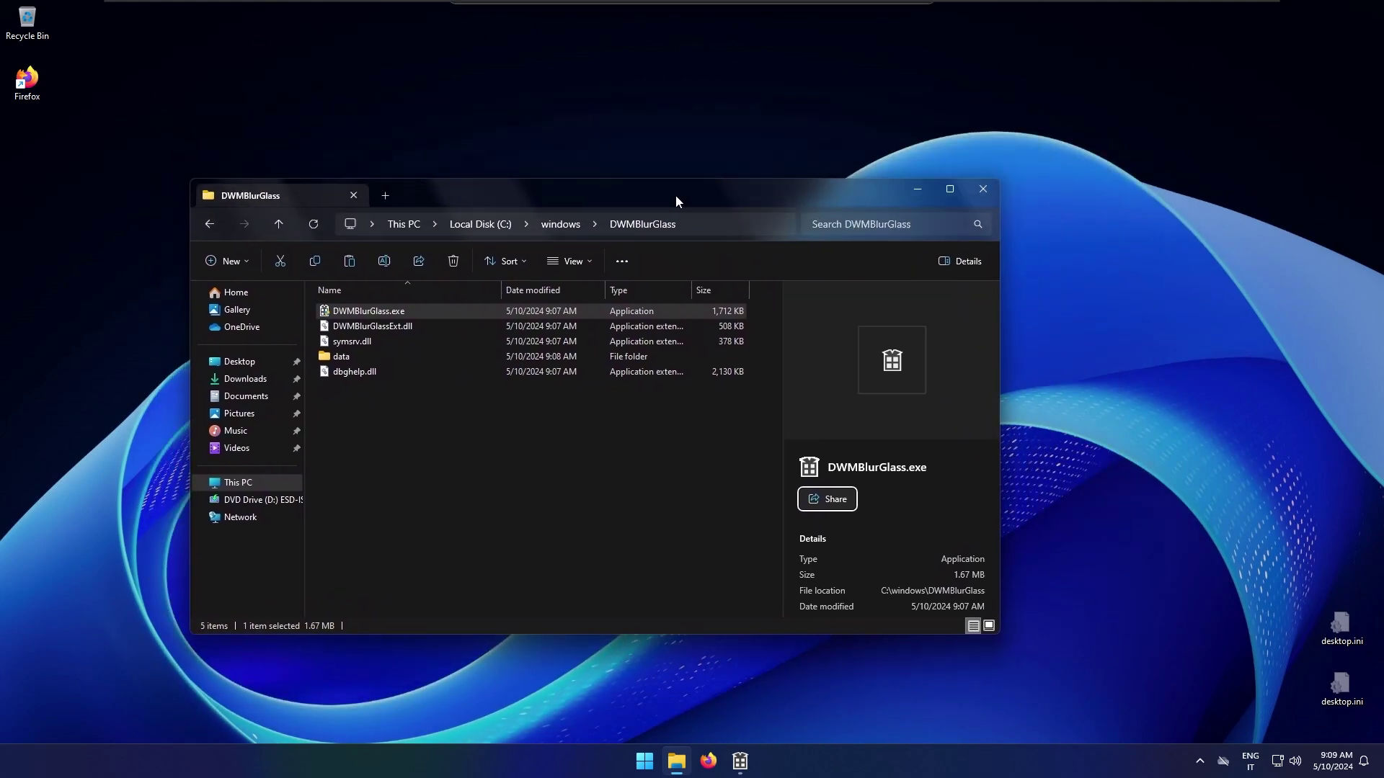
{"action": "key", "text": "alt+F4"}
- Open File Explorer and move the Run dialog over it to examine the blur, closing the dialog and returning to DWMBlurGlass
{"action": "key", "text": "super+e"}
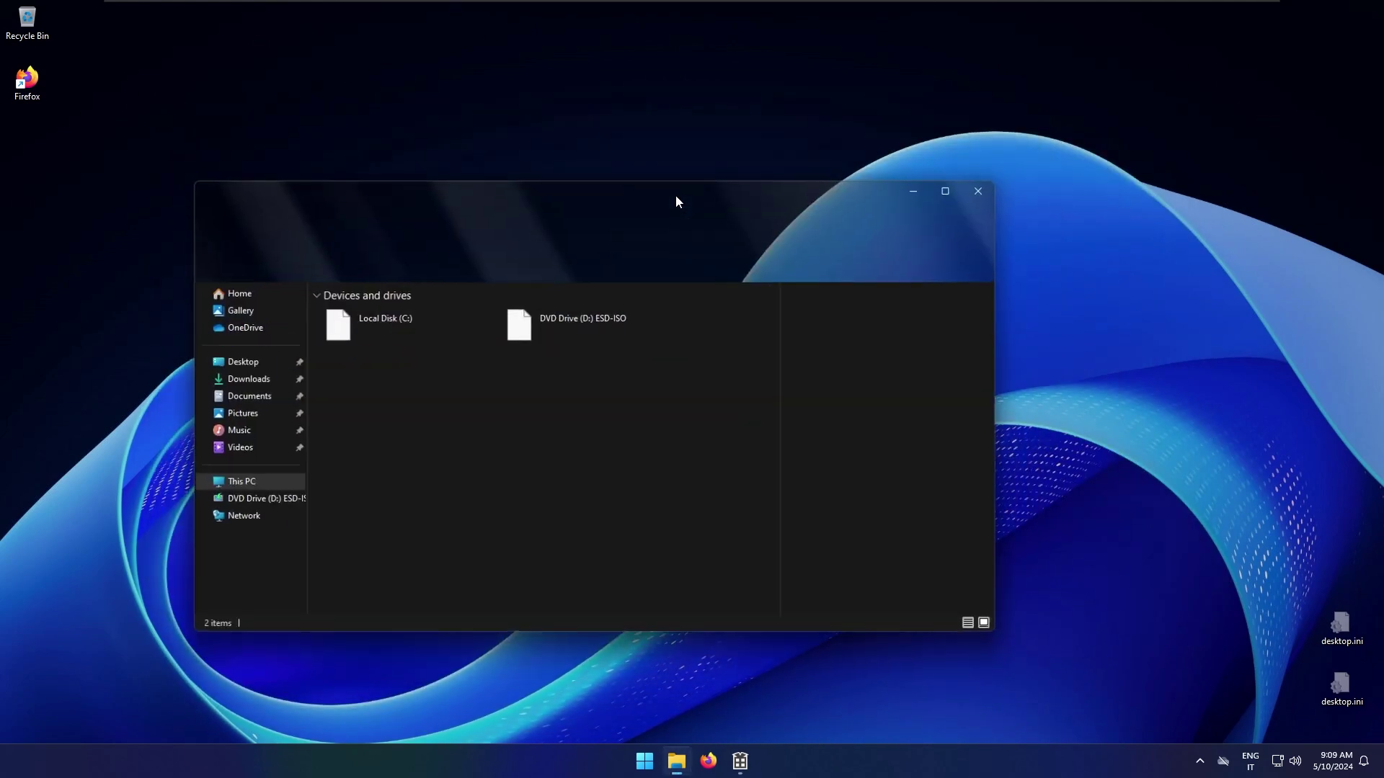
{"action": "key", "text": "super+r"}
{"action": "left_click_drag", "start_coordinate": [179, 600], "coordinate": [702, 413]}
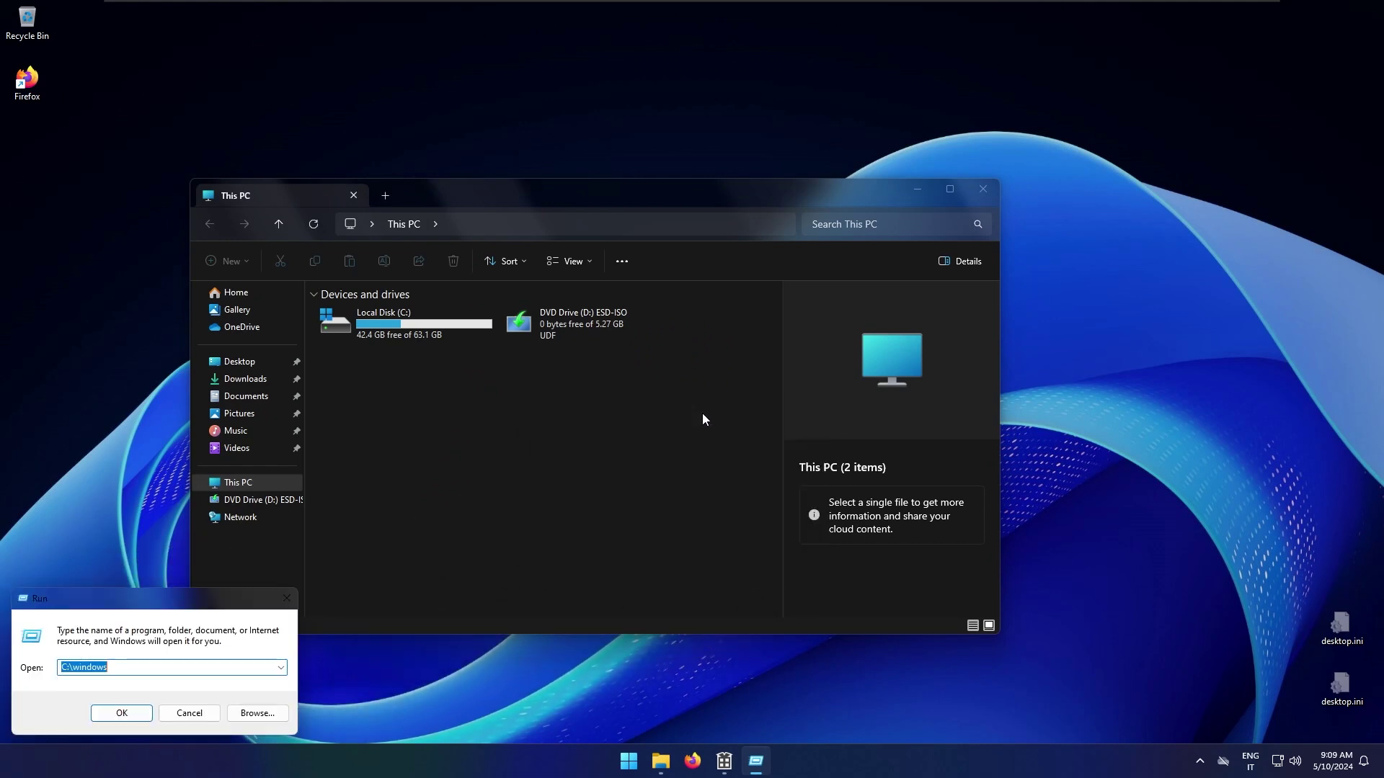
{"action": "key", "text": "Escape"}
{"action": "key", "text": "alt+Tab"}
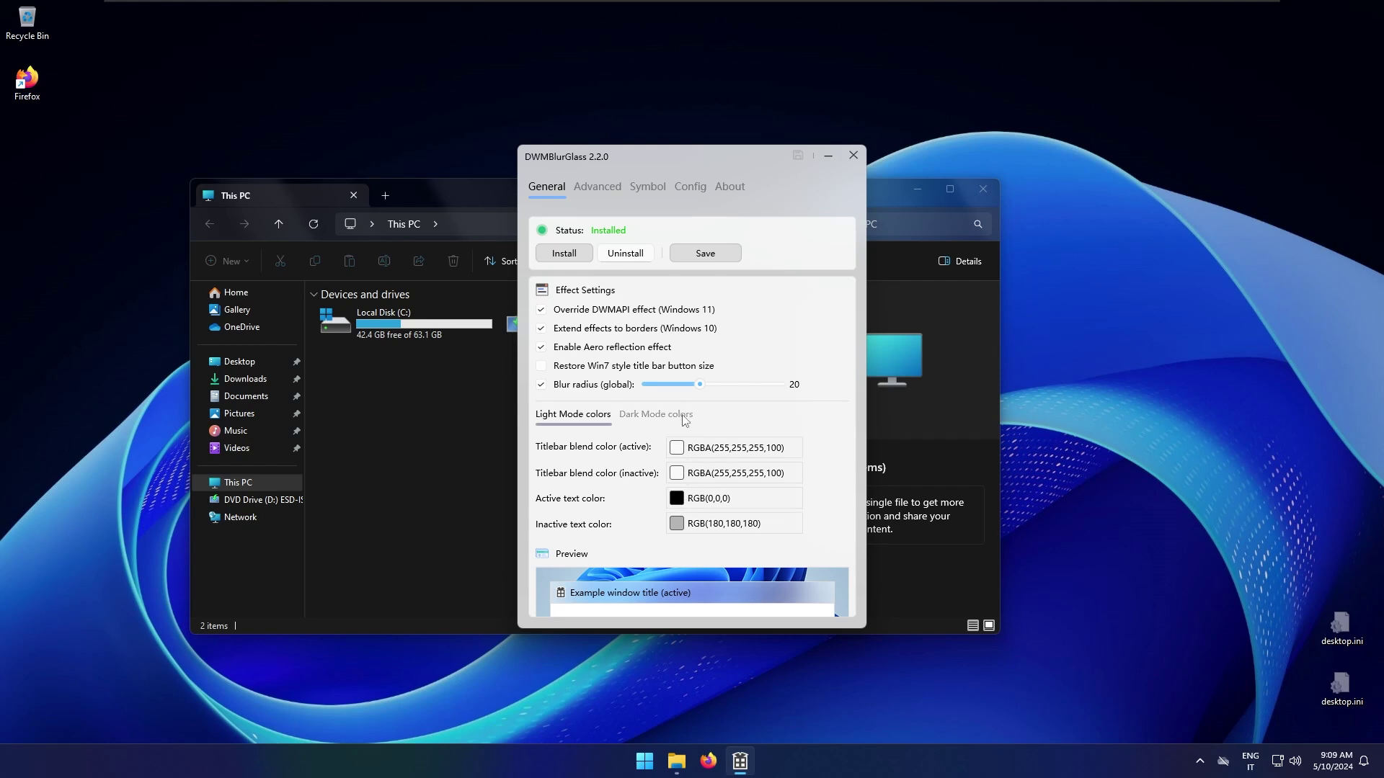
- Examine the titlebar blend colors for dark mode and light mode, cancelling each color selection without changes
{"action": "left_click", "coordinate": [682, 415]}
{"action": "left_click", "coordinate": [681, 476]}
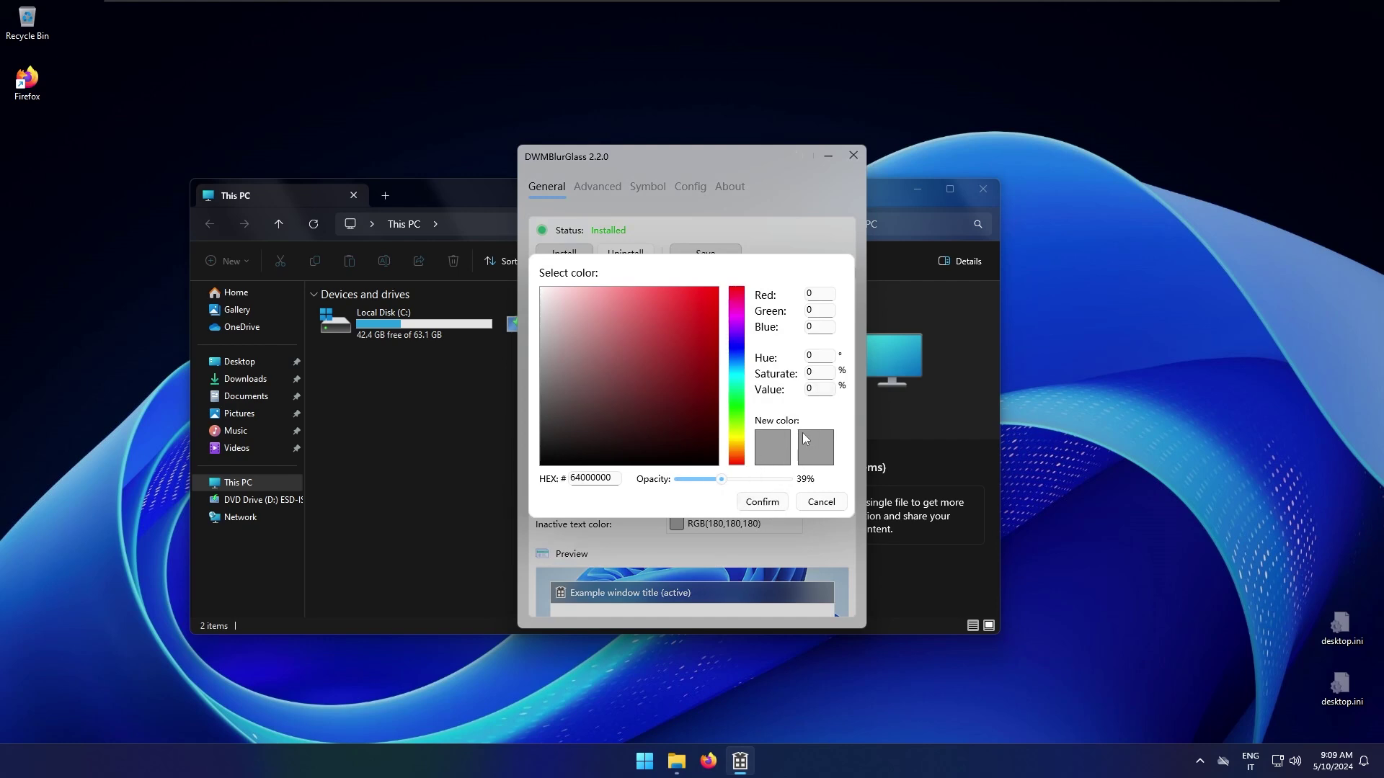
{"action": "left_click", "coordinate": [821, 503]}
{"action": "left_click", "coordinate": [590, 414]}
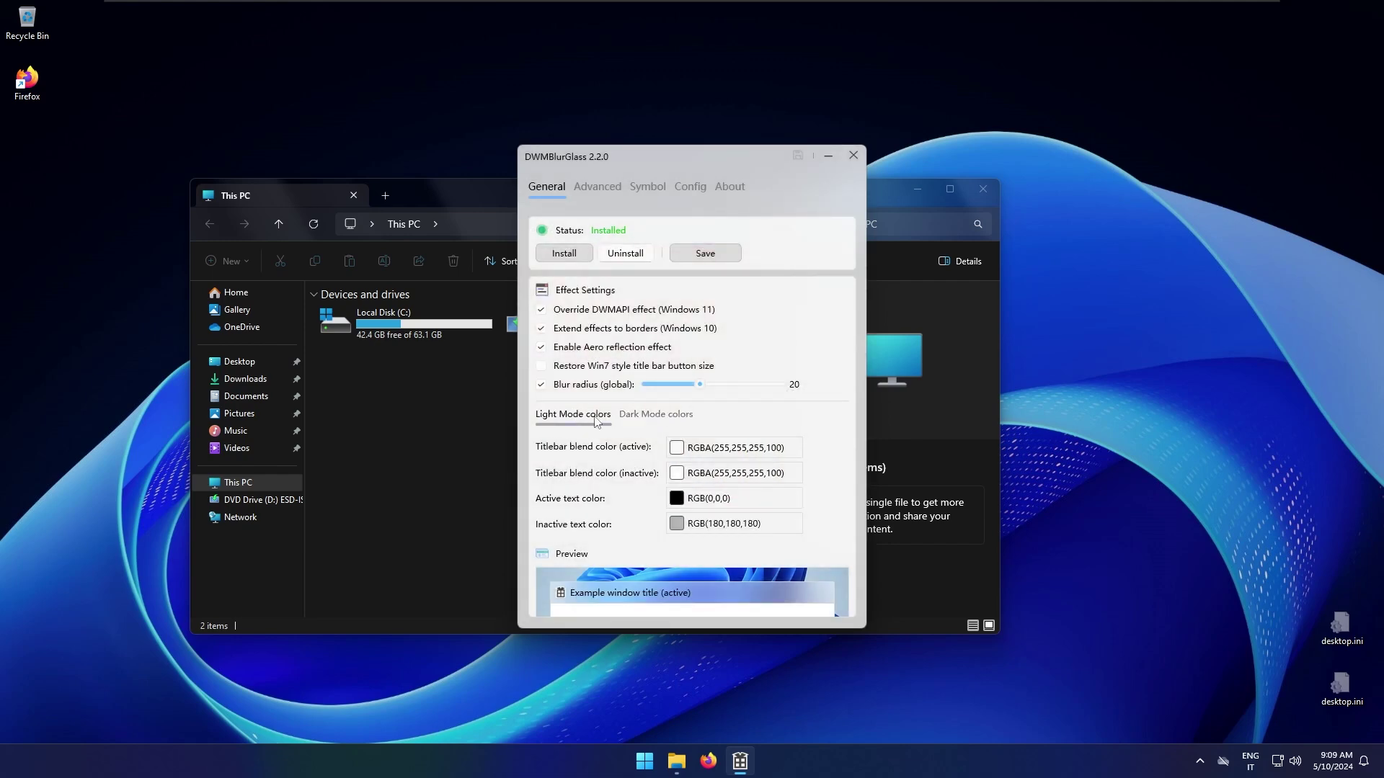
{"action": "left_click", "coordinate": [685, 447]}
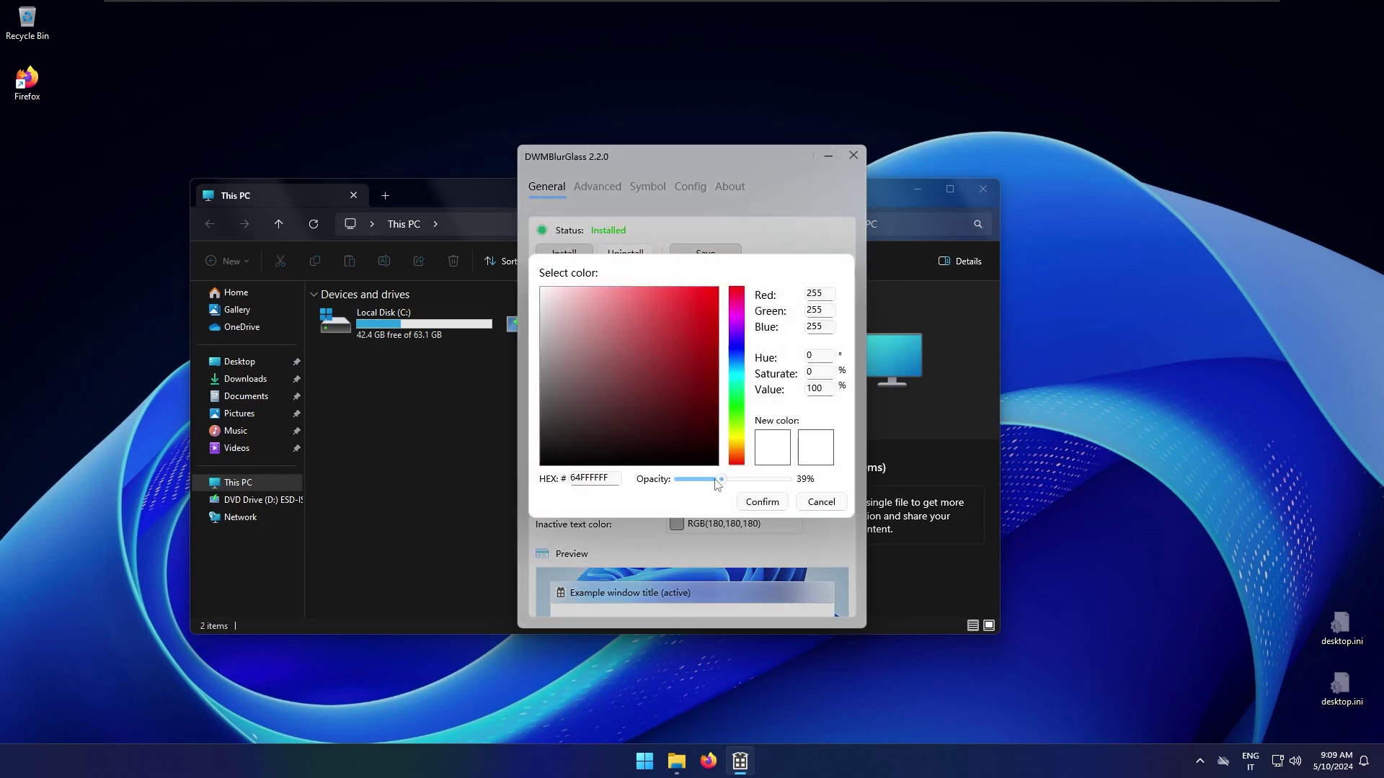
{"action": "left_click", "coordinate": [817, 504]}
{"action": "left_click", "coordinate": [656, 417]}
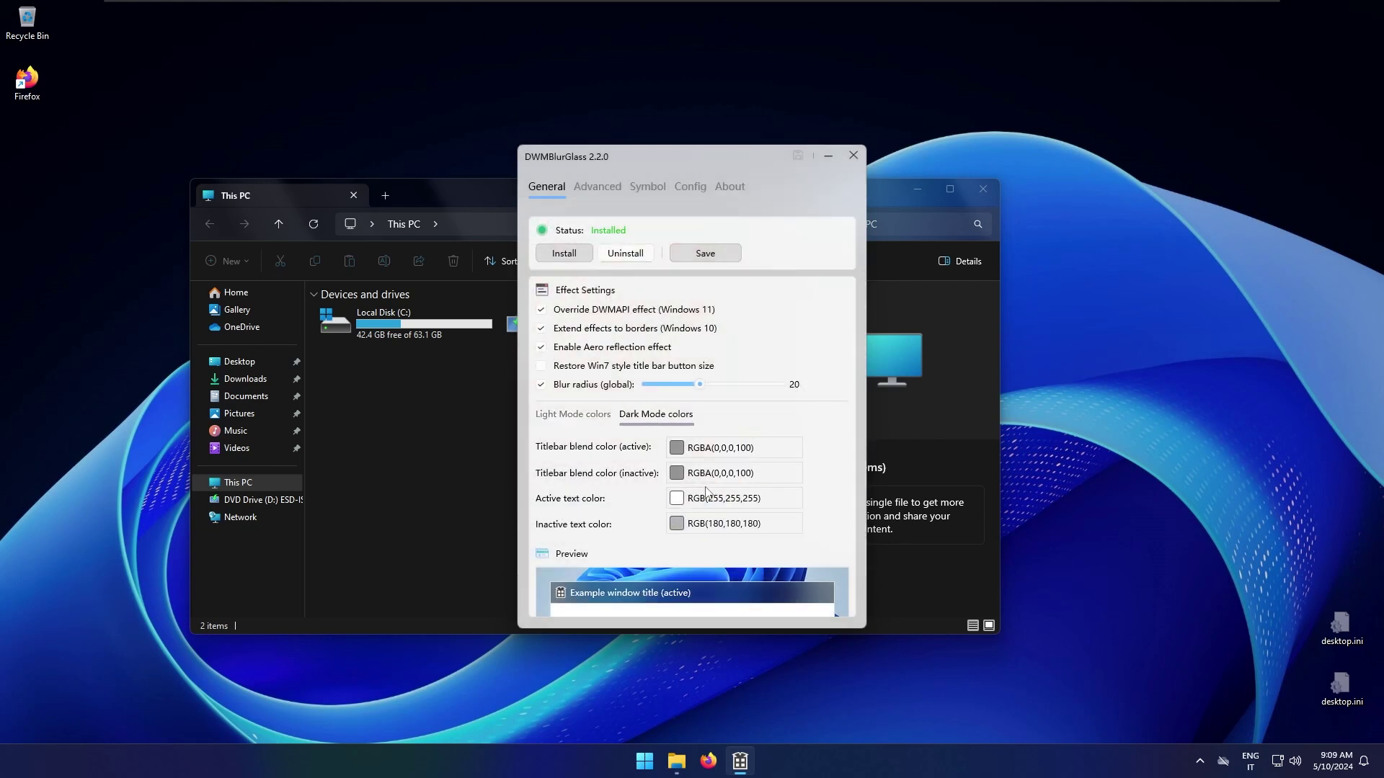
- Set the light mode active titlebar blend color to red 0, green 0, blue 0
{"action": "left_click", "coordinate": [596, 415]}
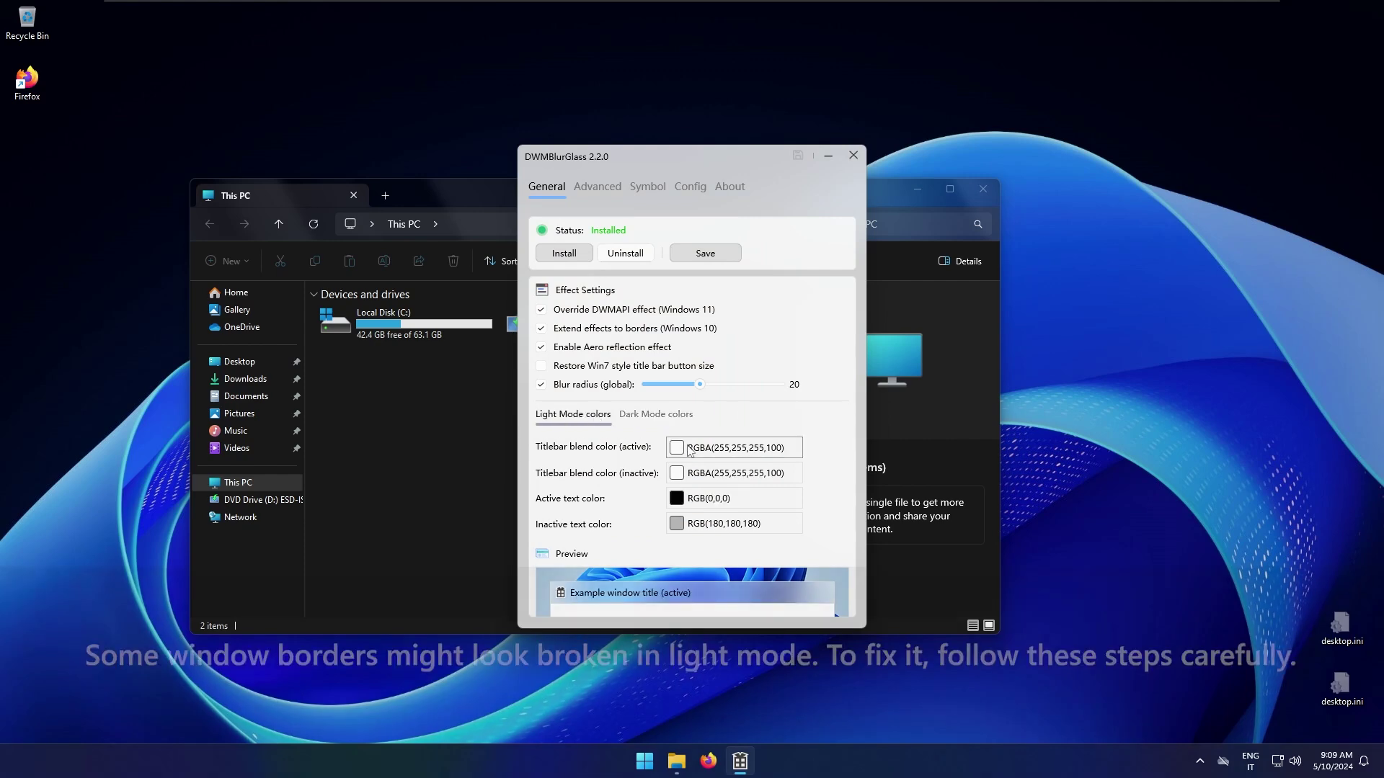
{"action": "left_click", "coordinate": [754, 446]}
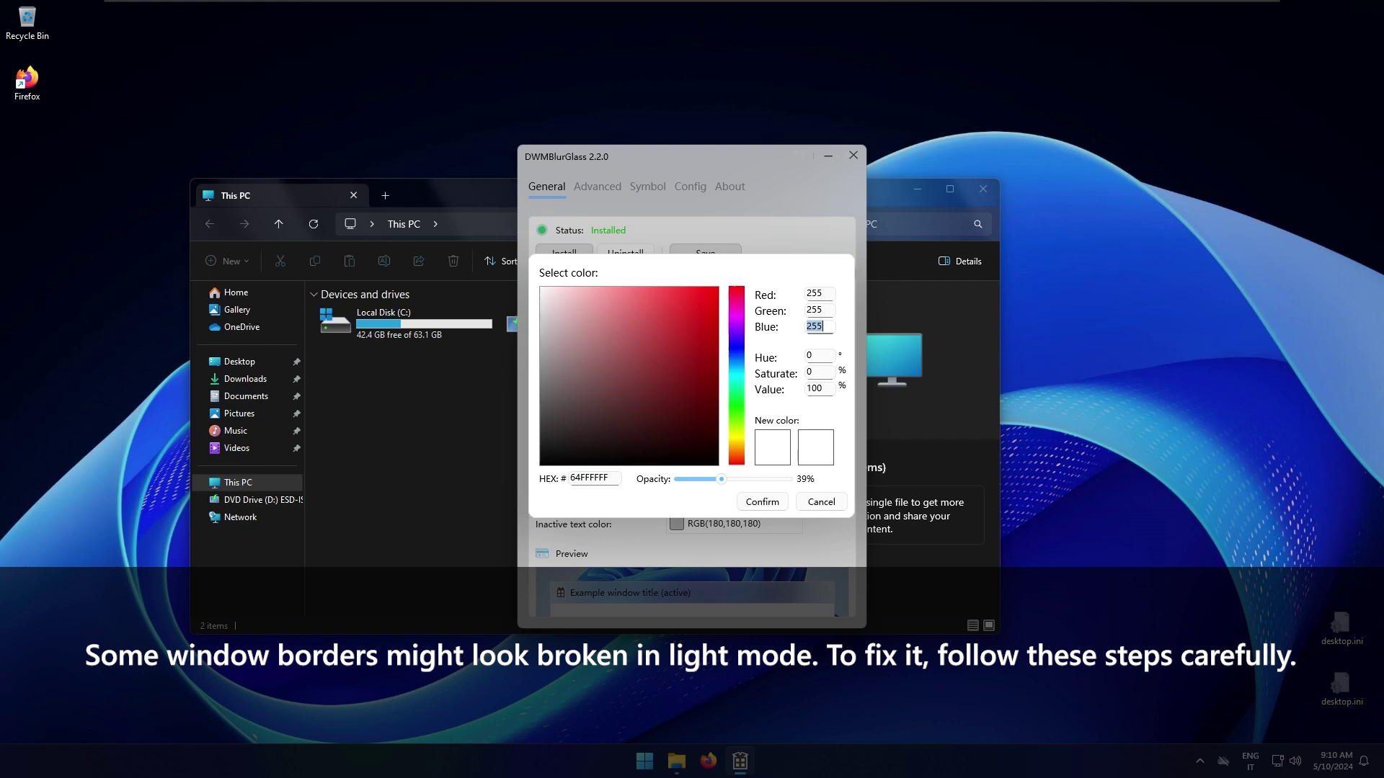
{"action": "type", "text": "0"}
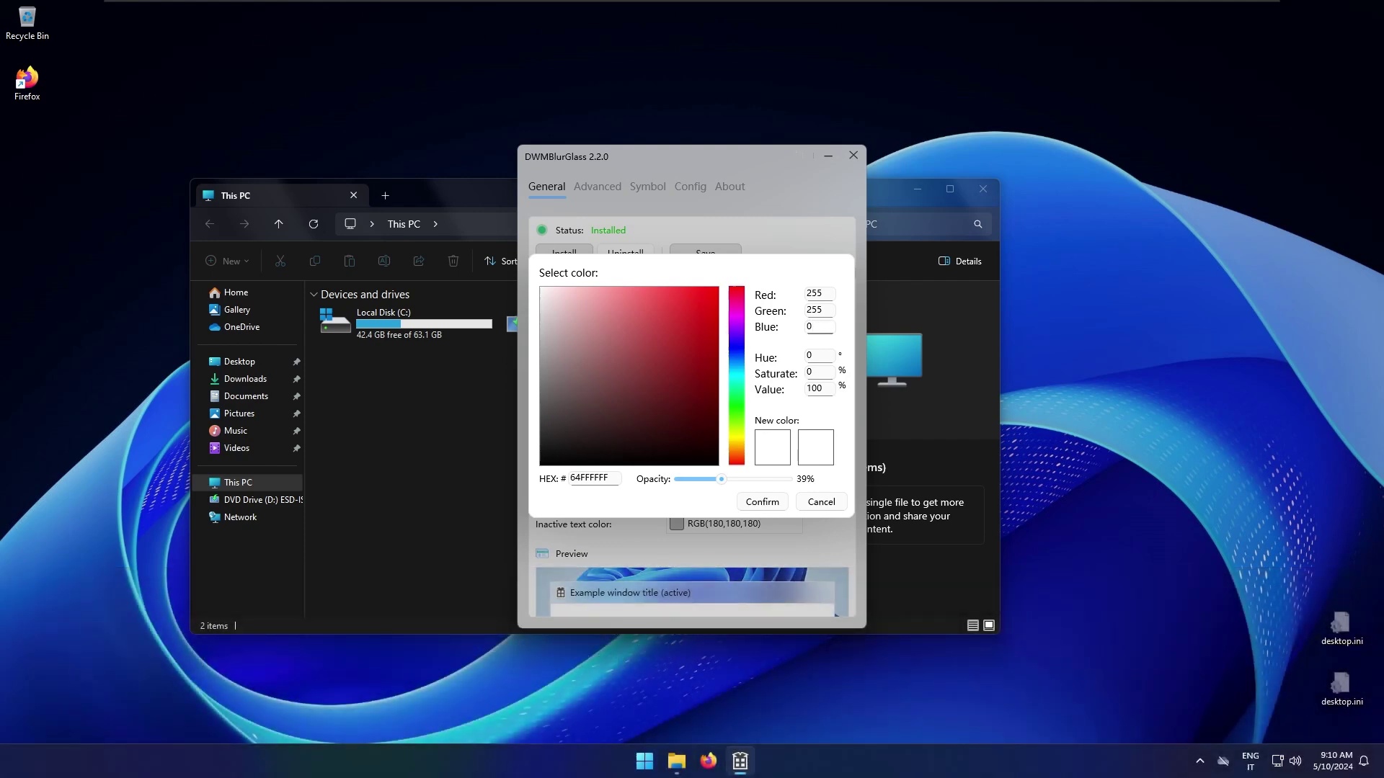
{"action": "left_click", "coordinate": [816, 309]}
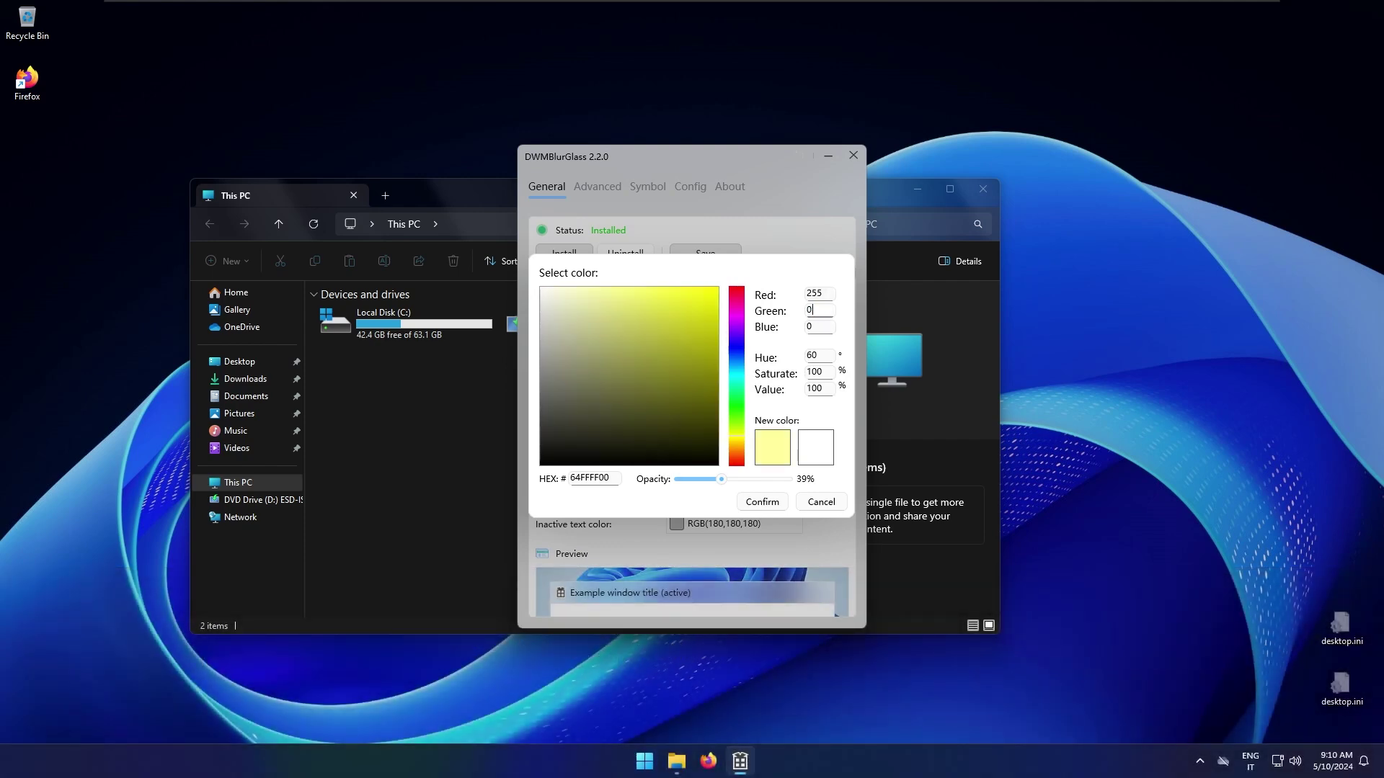
{"action": "left_click", "coordinate": [817, 293]}
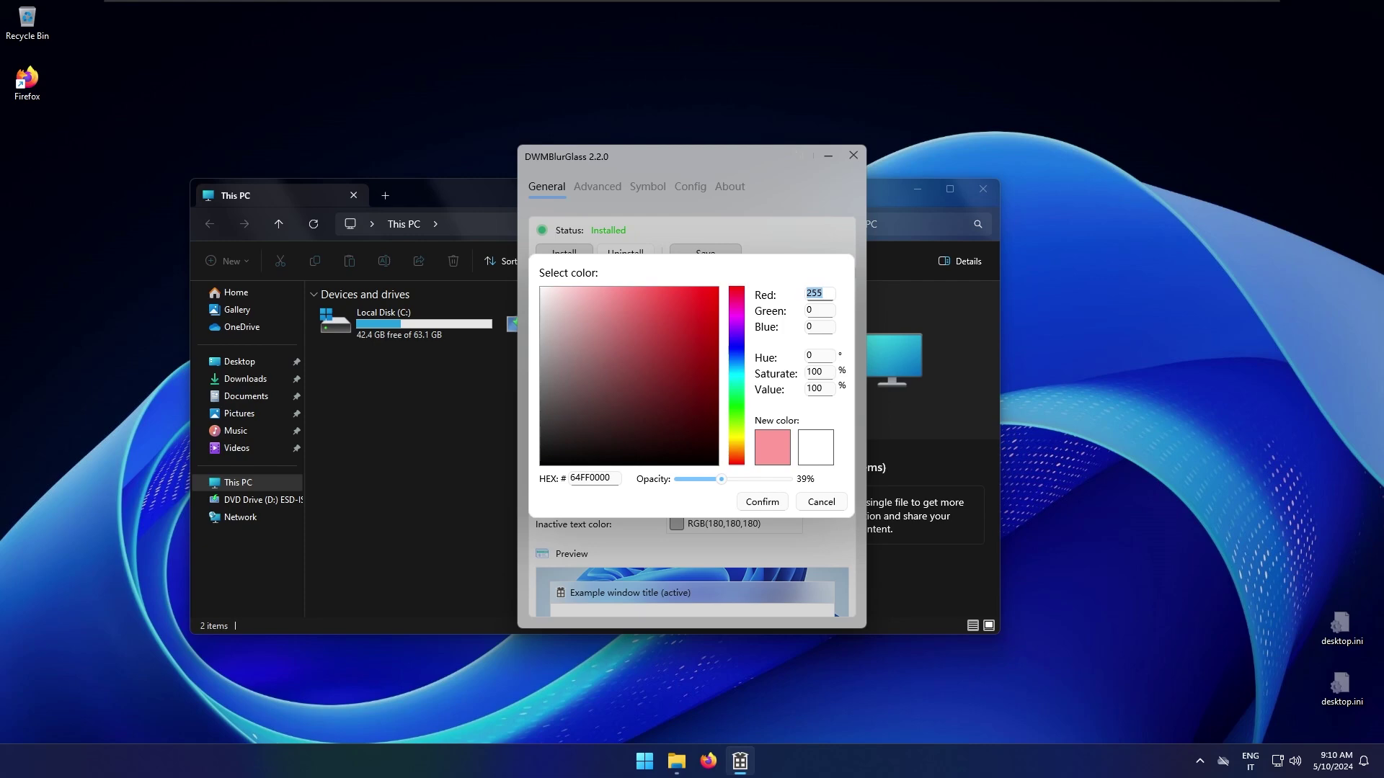
{"action": "left_click", "coordinate": [763, 502]}
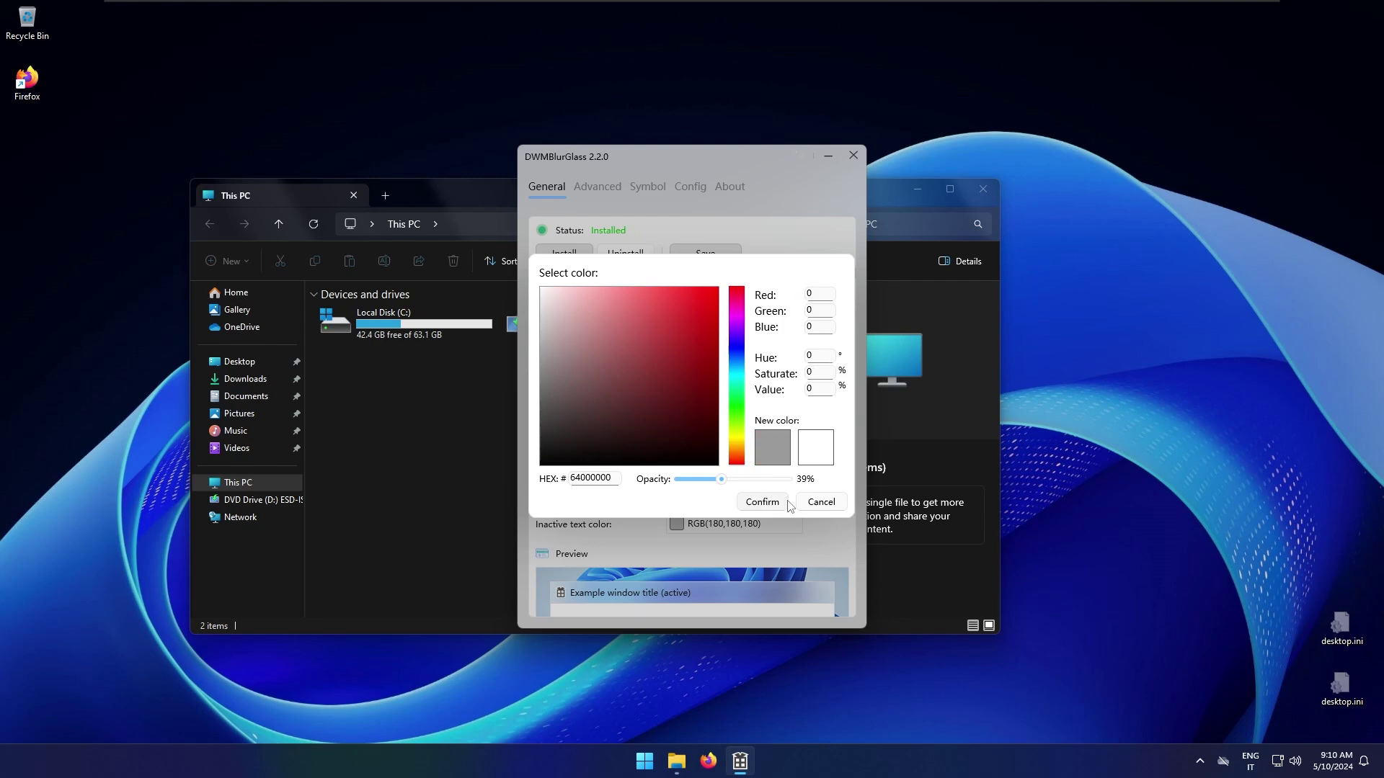
- Set the light mode inactive titlebar blend color to red 0, green 0, blue 0
{"action": "left_click", "coordinate": [675, 473]}
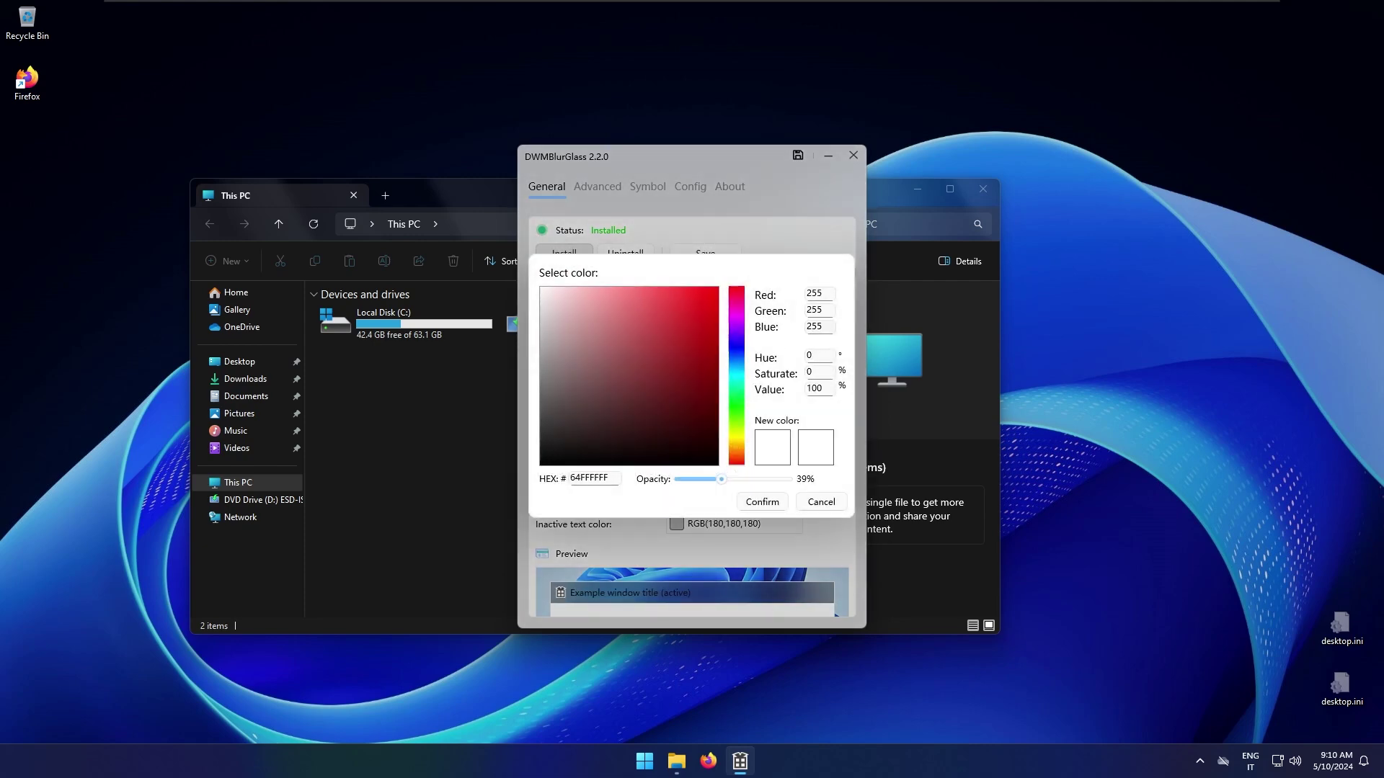
{"action": "double_click", "coordinate": [820, 326]}
{"action": "type", "text": "0"}
{"action": "double_click", "coordinate": [818, 293]}
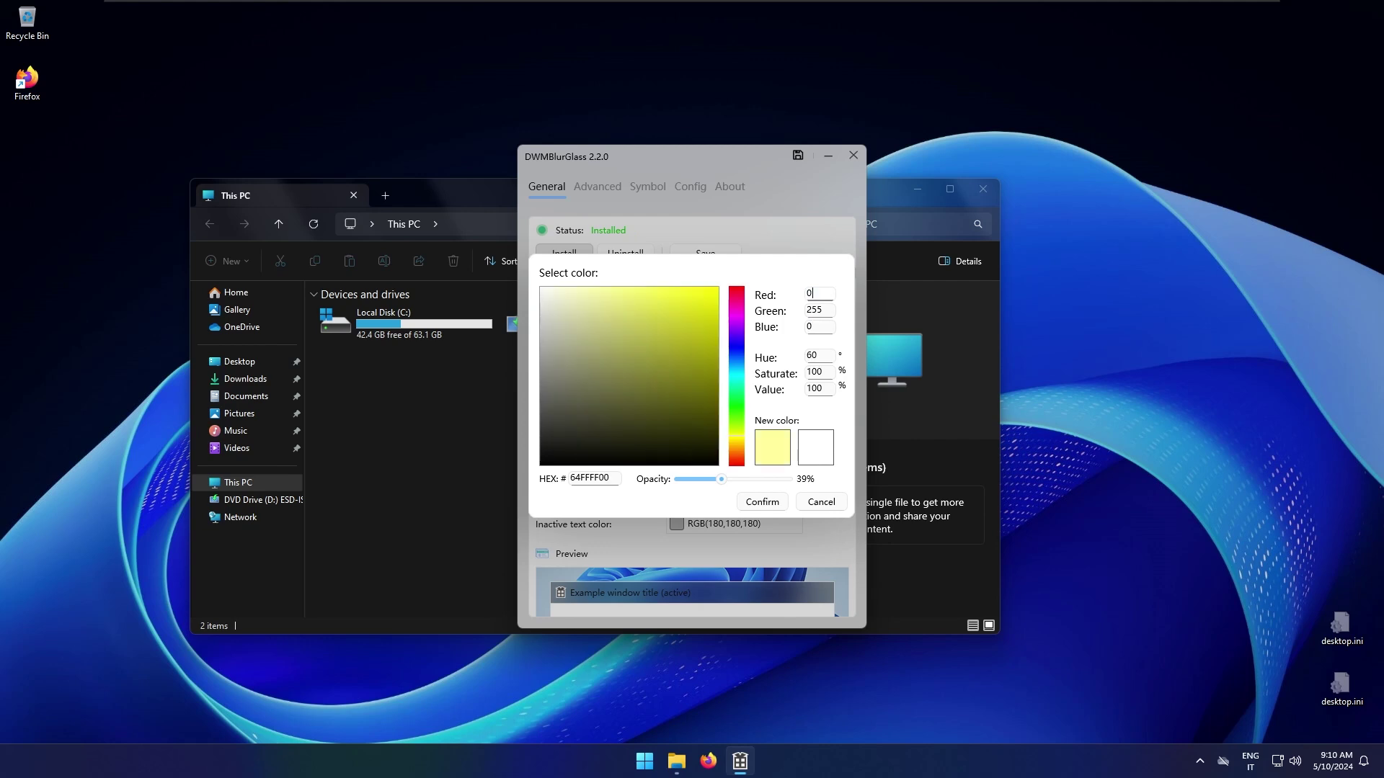
{"action": "key", "text": "Tab"}
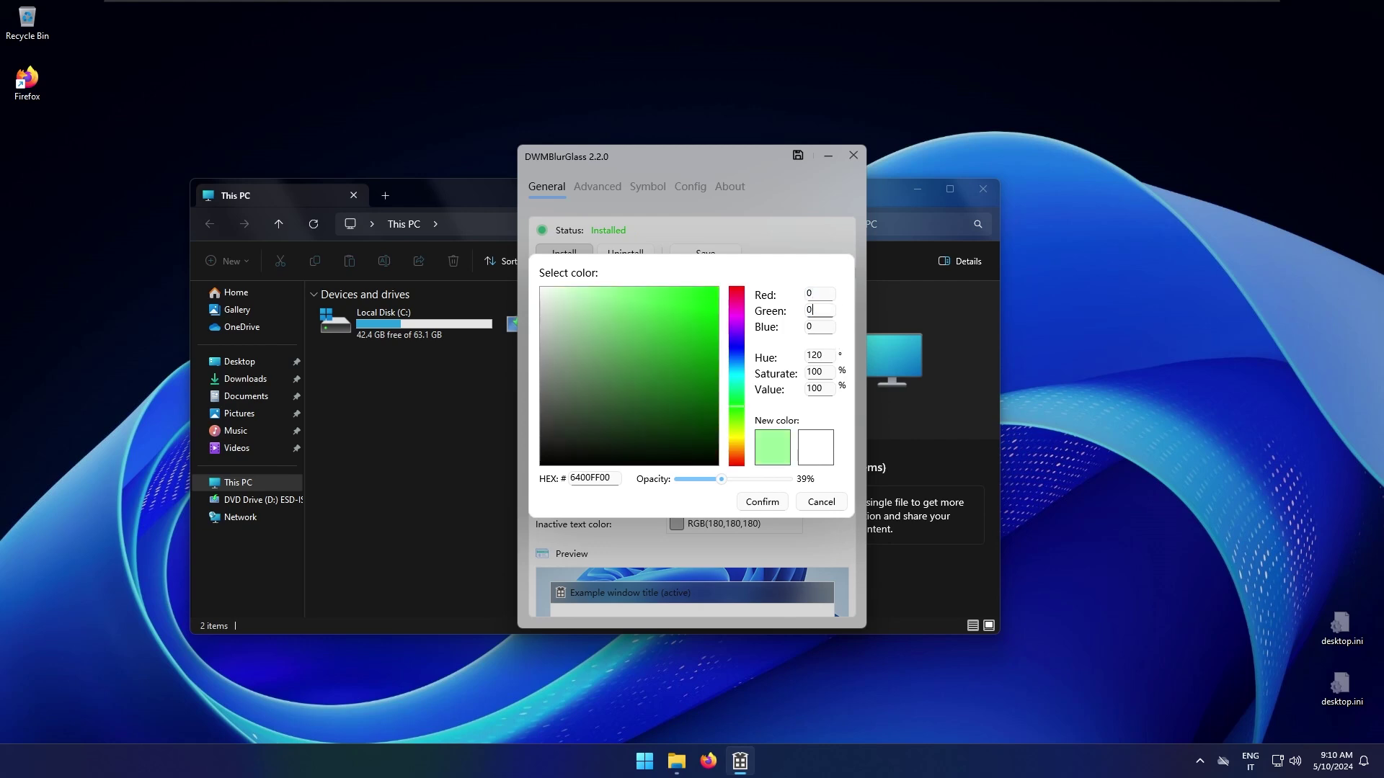
{"action": "left_click", "coordinate": [762, 502]}
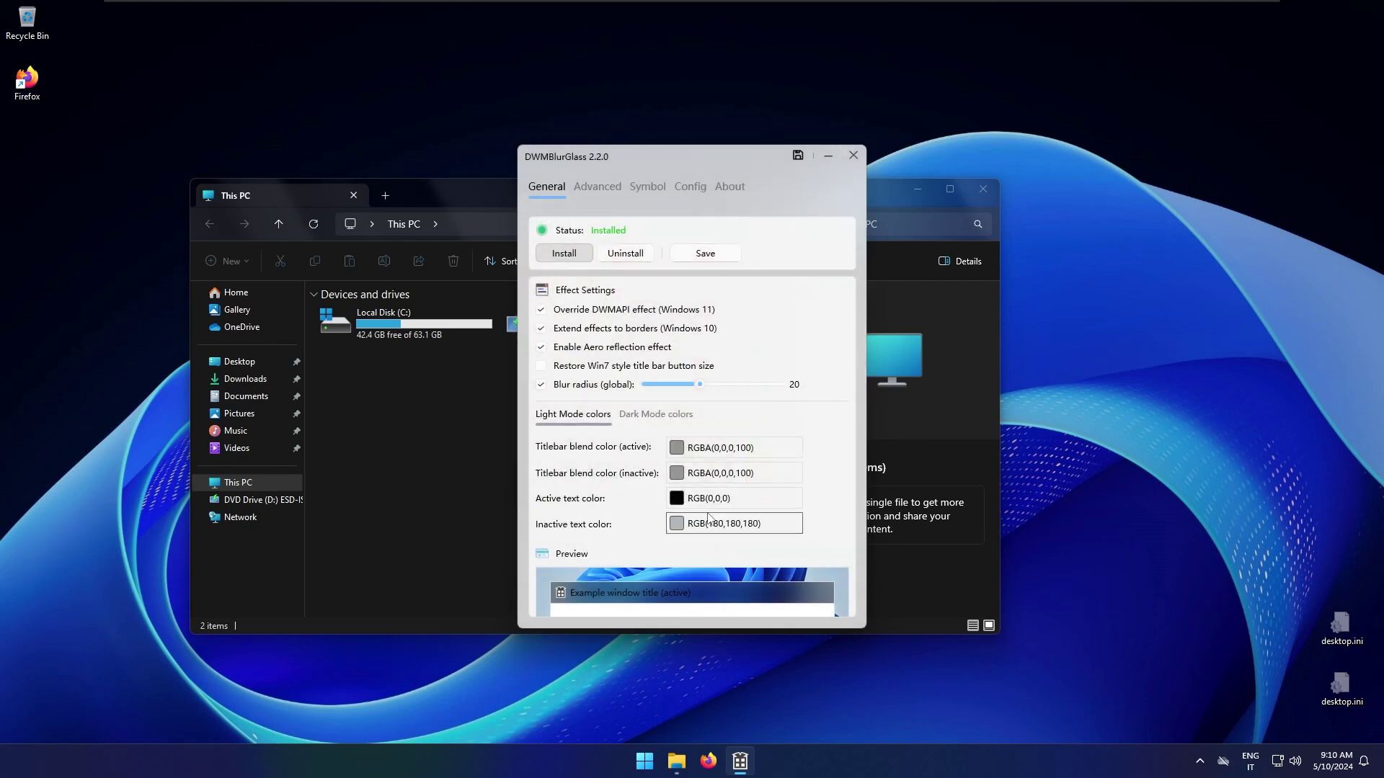
- Set the light mode active text color to white, RGB(255,255,255), and save the settings
{"action": "left_click", "coordinate": [681, 499]}
{"action": "left_click", "coordinate": [717, 297]}
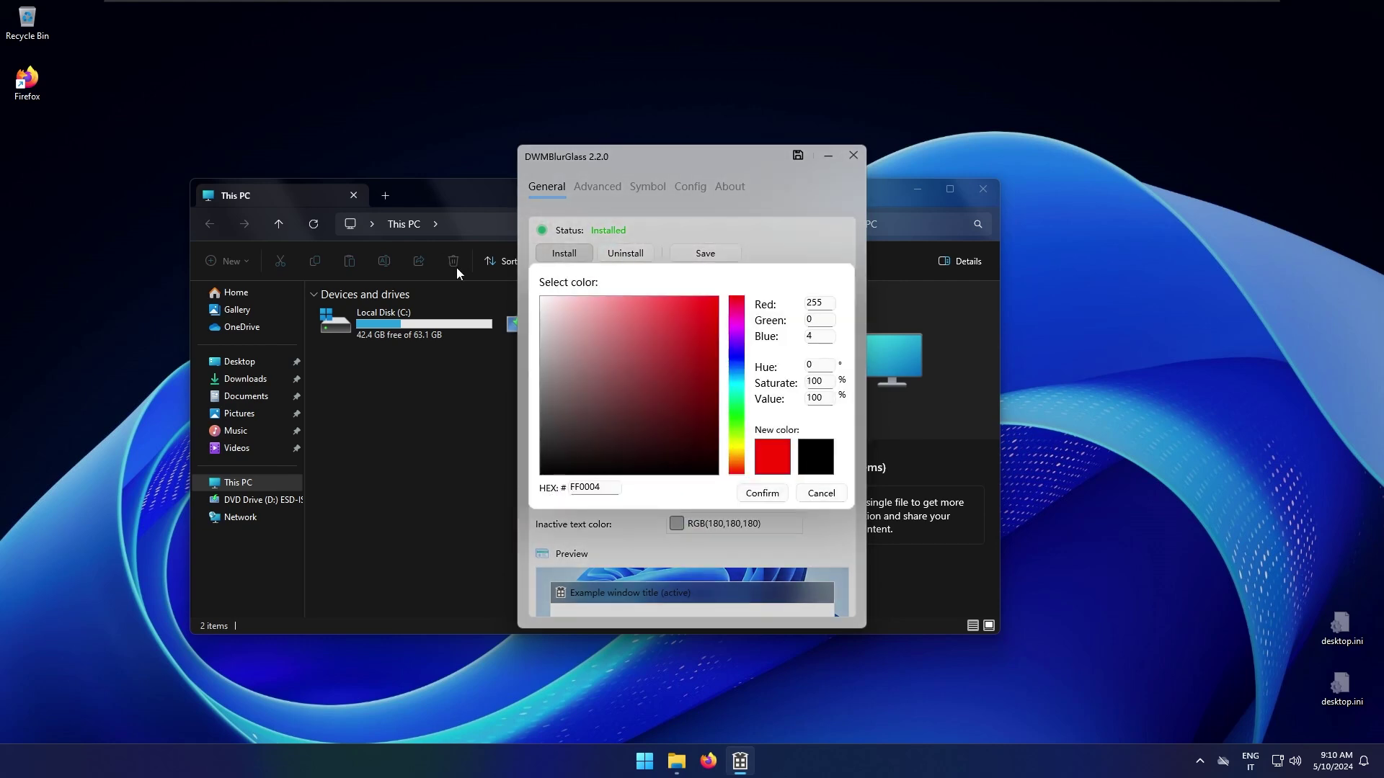
{"action": "left_click_drag", "start_coordinate": [627, 297], "coordinate": [541, 297]}
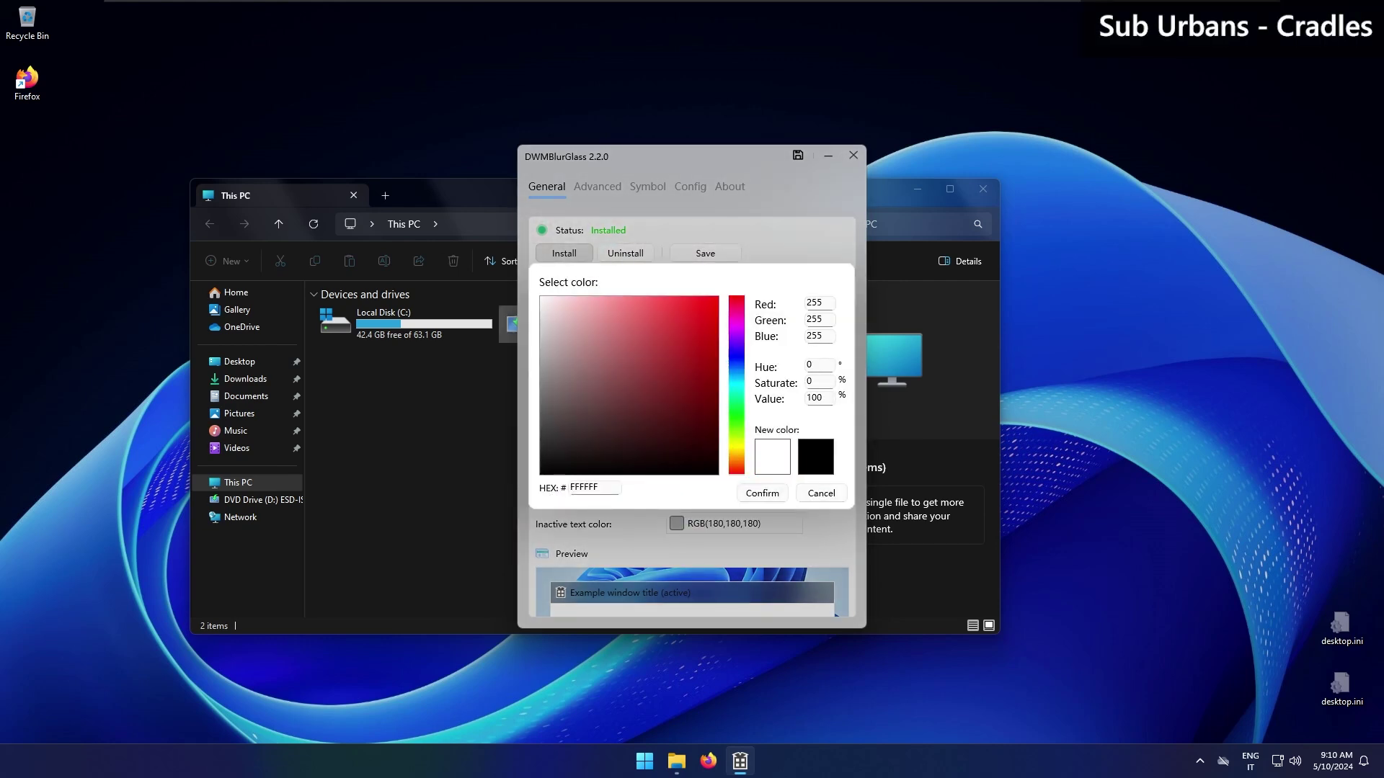
{"action": "left_click", "coordinate": [765, 494]}
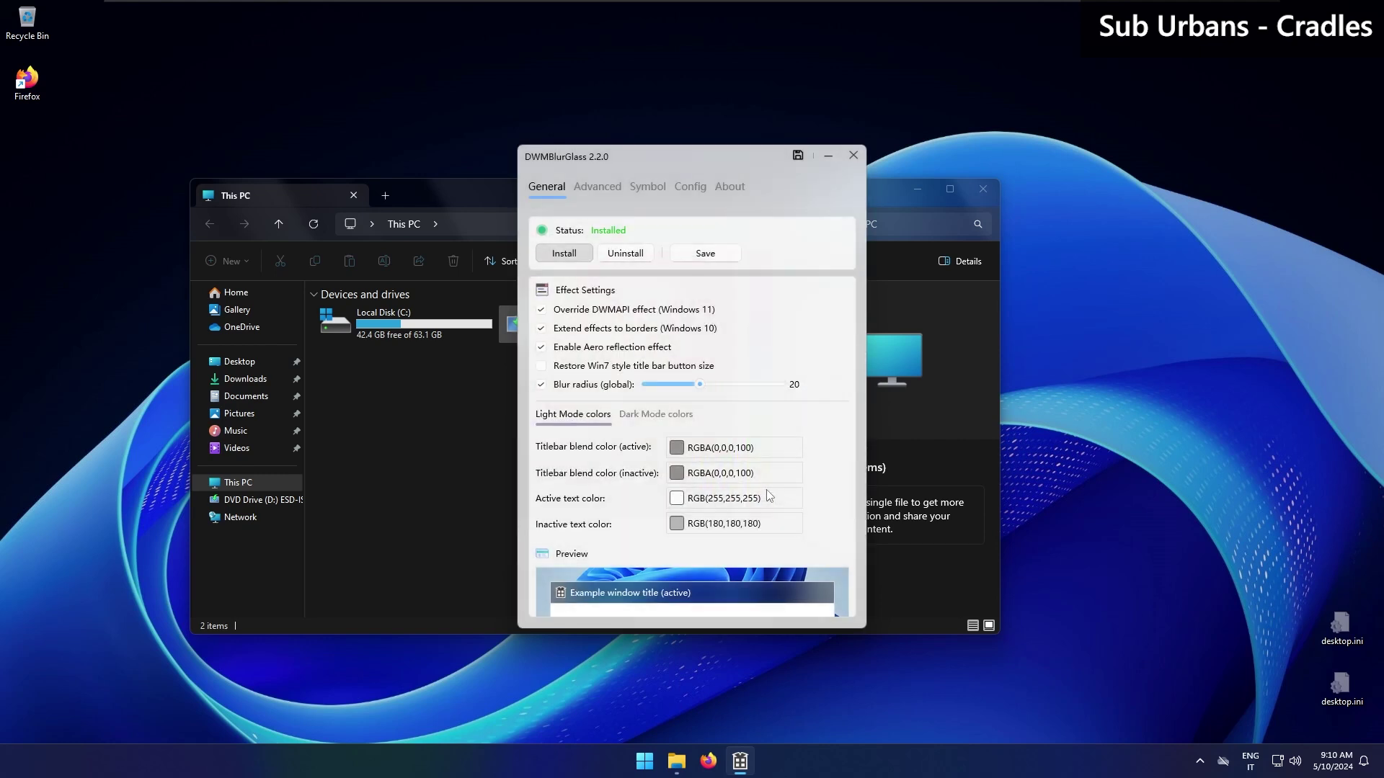
{"action": "left_click", "coordinate": [703, 254]}
- Open the Run dialog and move it over the other windows to examine the new light mode title bar colors, closing it when done
{"action": "key", "text": "super+r"}
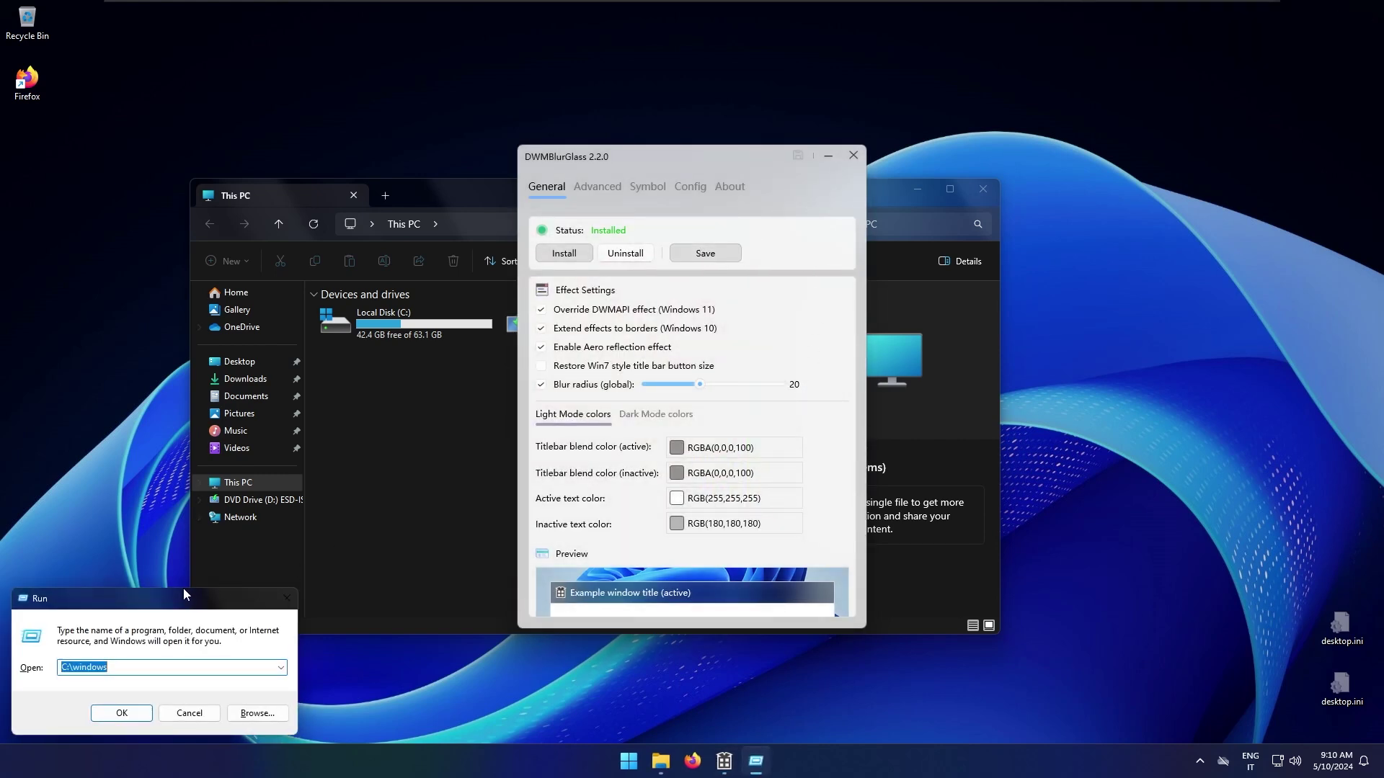
{"action": "left_click_drag", "start_coordinate": [186, 596], "coordinate": [681, 453]}
{"action": "key", "text": "Escape"}
{"action": "key", "text": "Escape"}
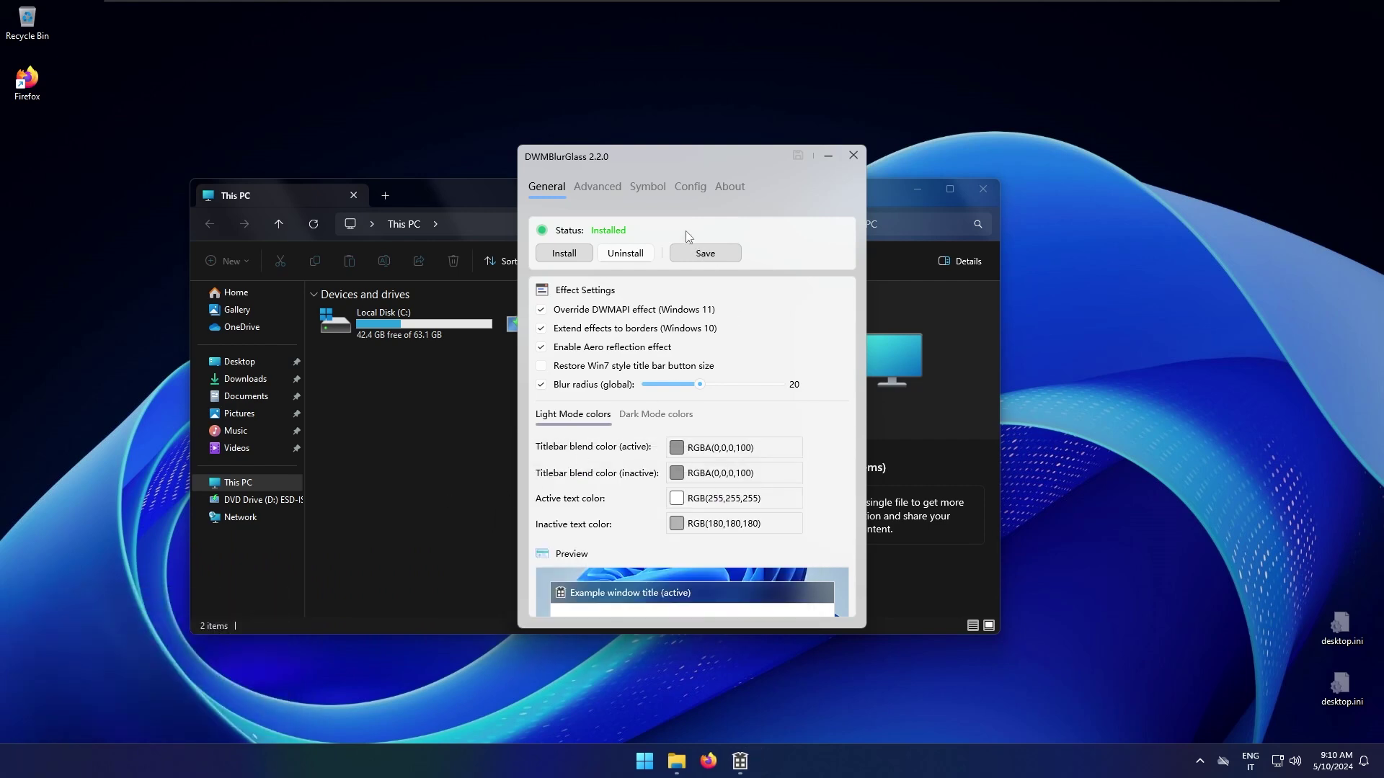
- Look through the Advanced, Symbol and About pages of DWMBlurGlass and return to the General page
{"action": "left_click", "coordinate": [612, 189]}
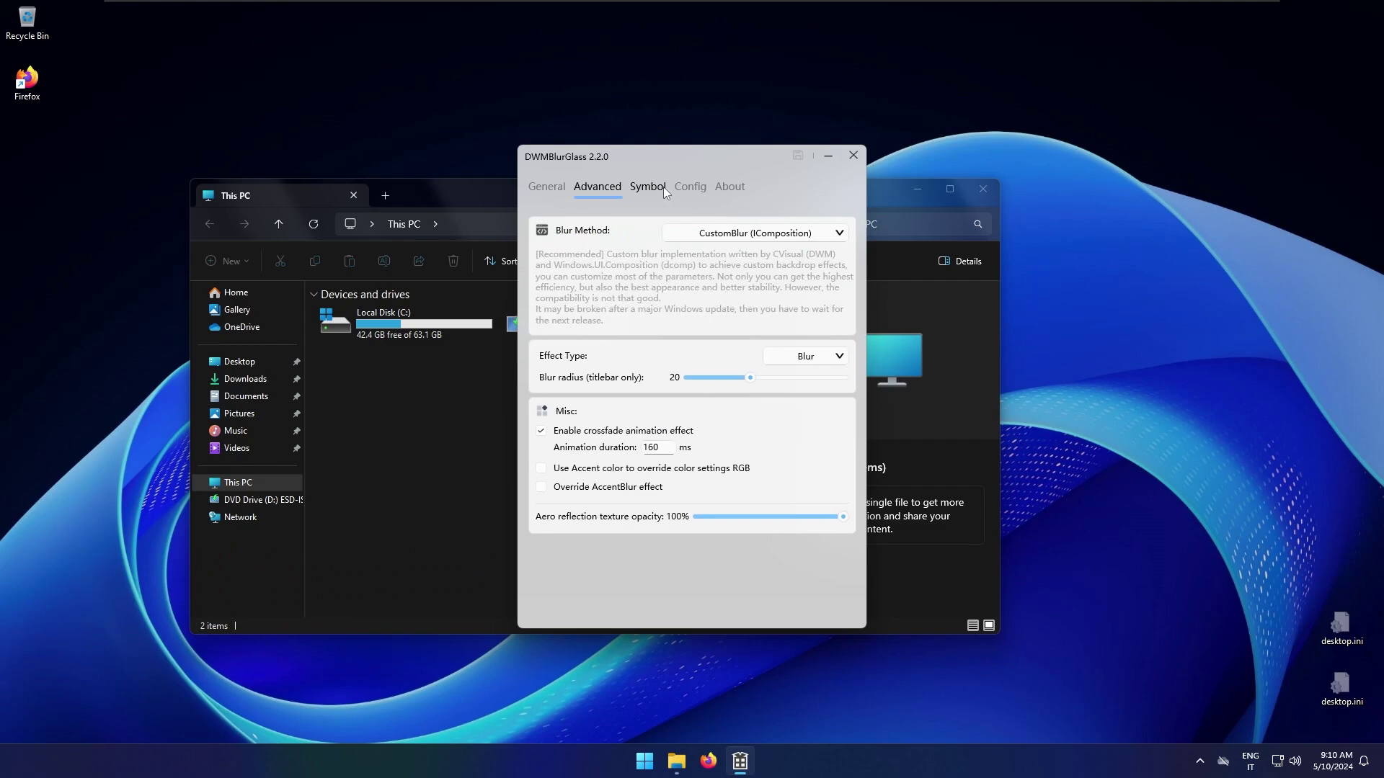
{"action": "left_click", "coordinate": [659, 187]}
{"action": "left_click", "coordinate": [725, 189]}
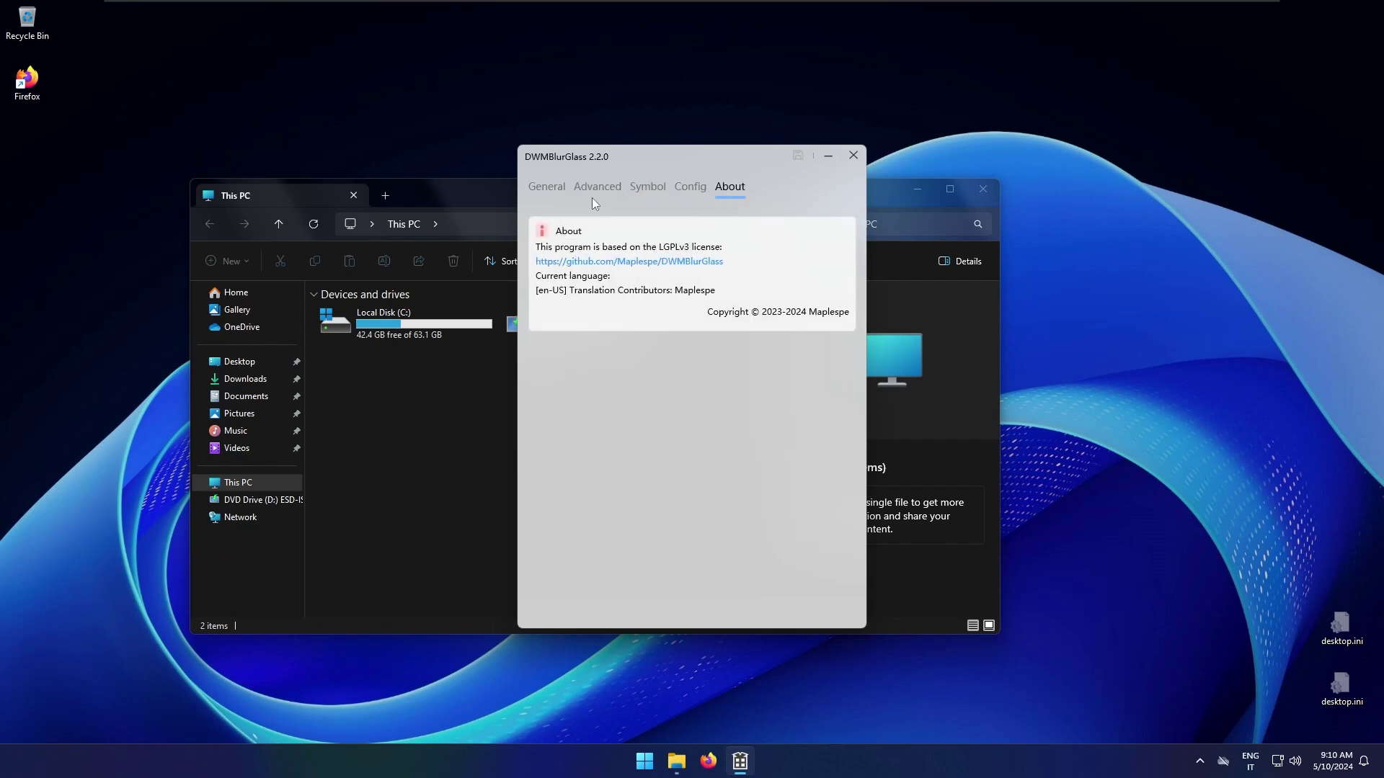
{"action": "left_click", "coordinate": [555, 188]}
- Close the This PC window and the DWMBlurGlass window
{"action": "left_click", "coordinate": [443, 501]}
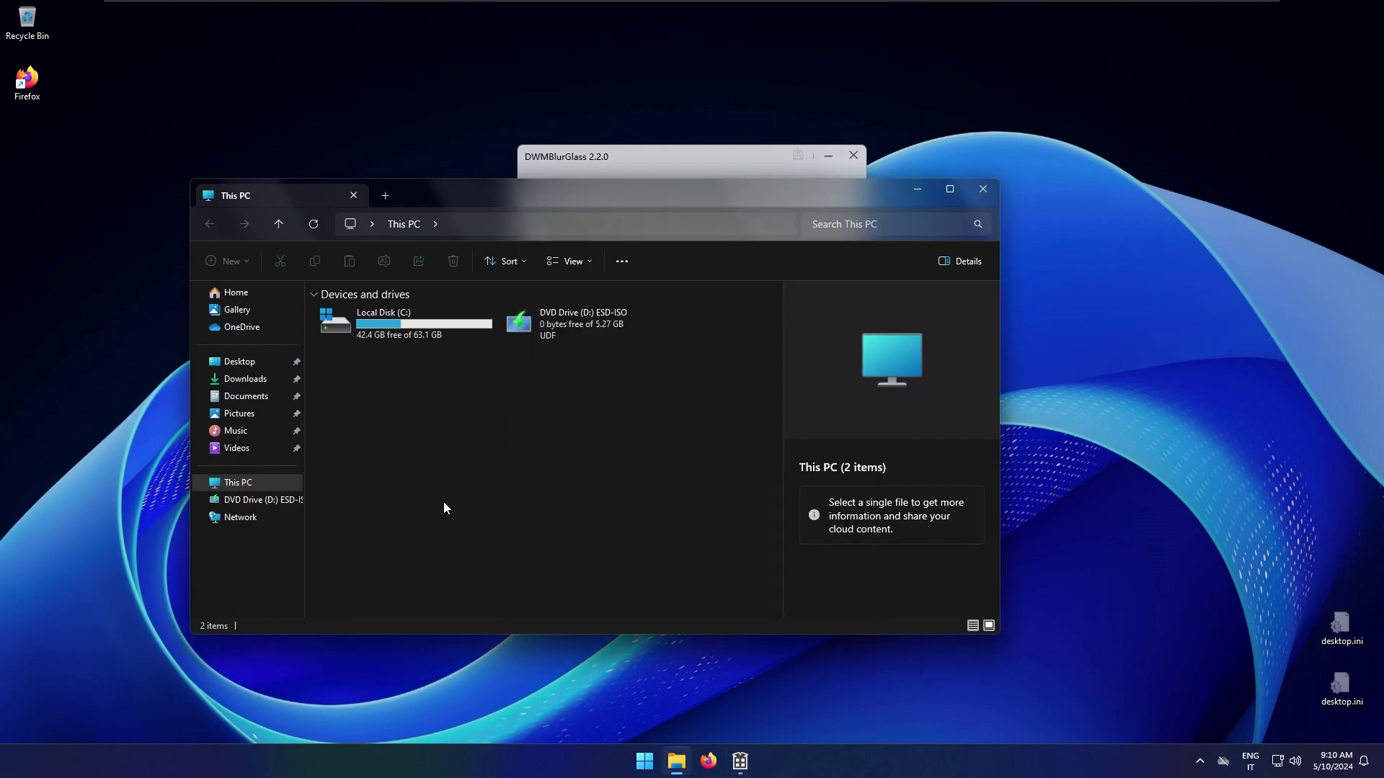
{"action": "key", "text": "alt+F4"}
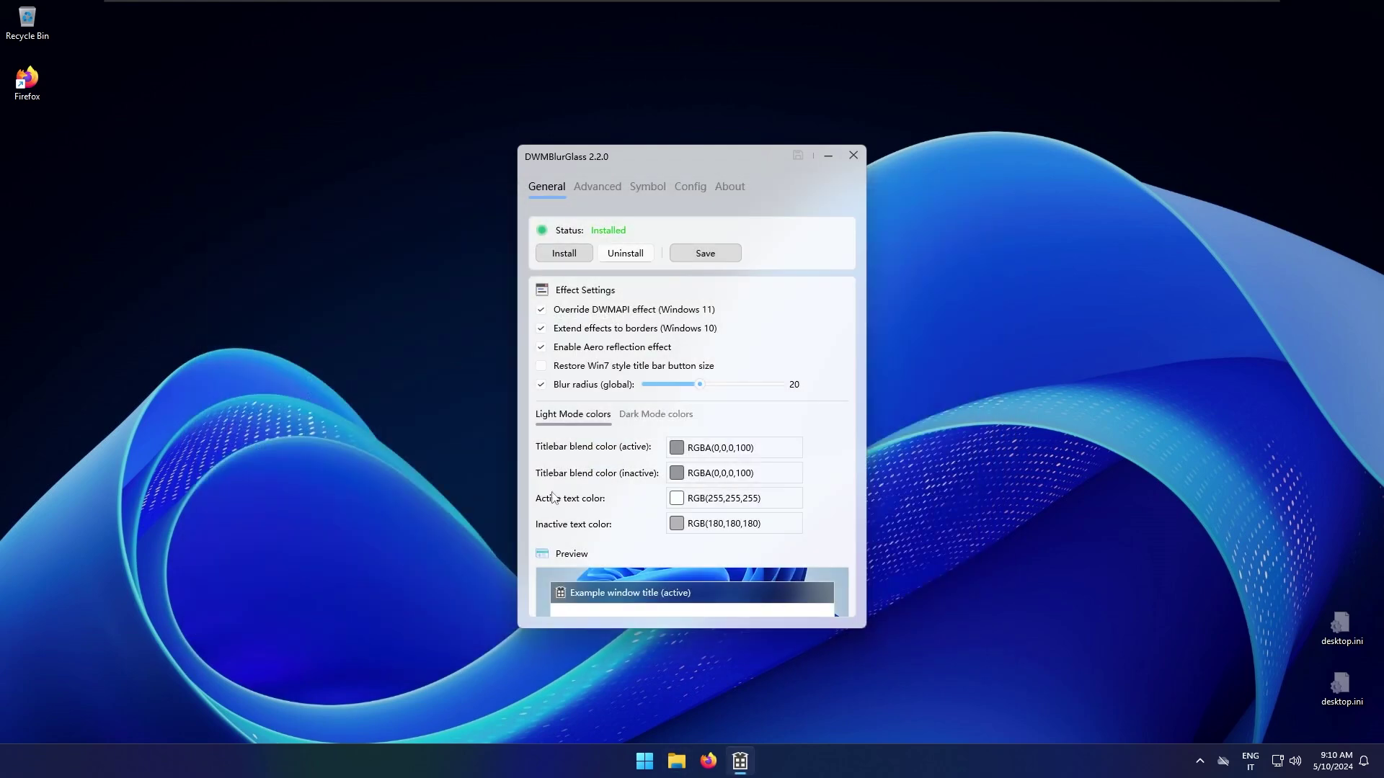
{"action": "left_click", "coordinate": [851, 158]}
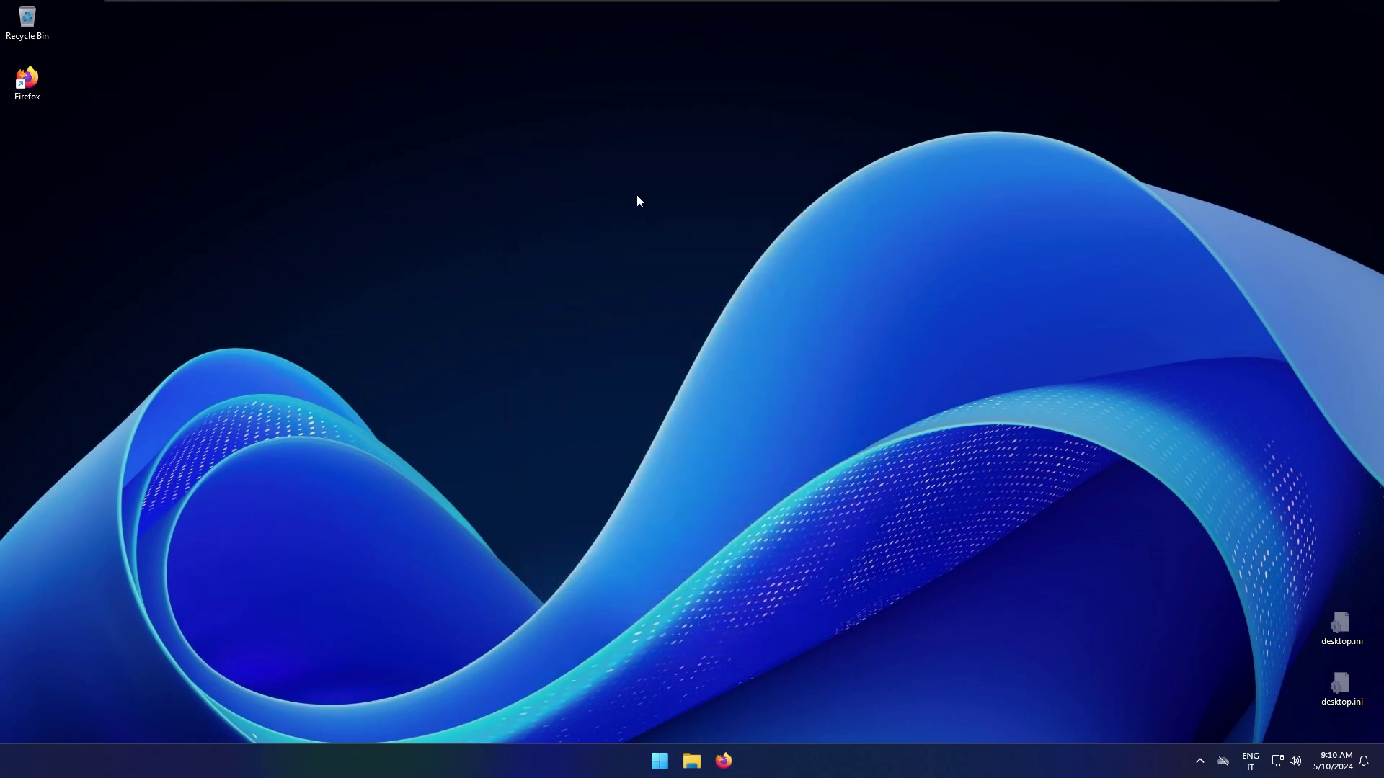
{"action": "right_click", "coordinate": [637, 194]}
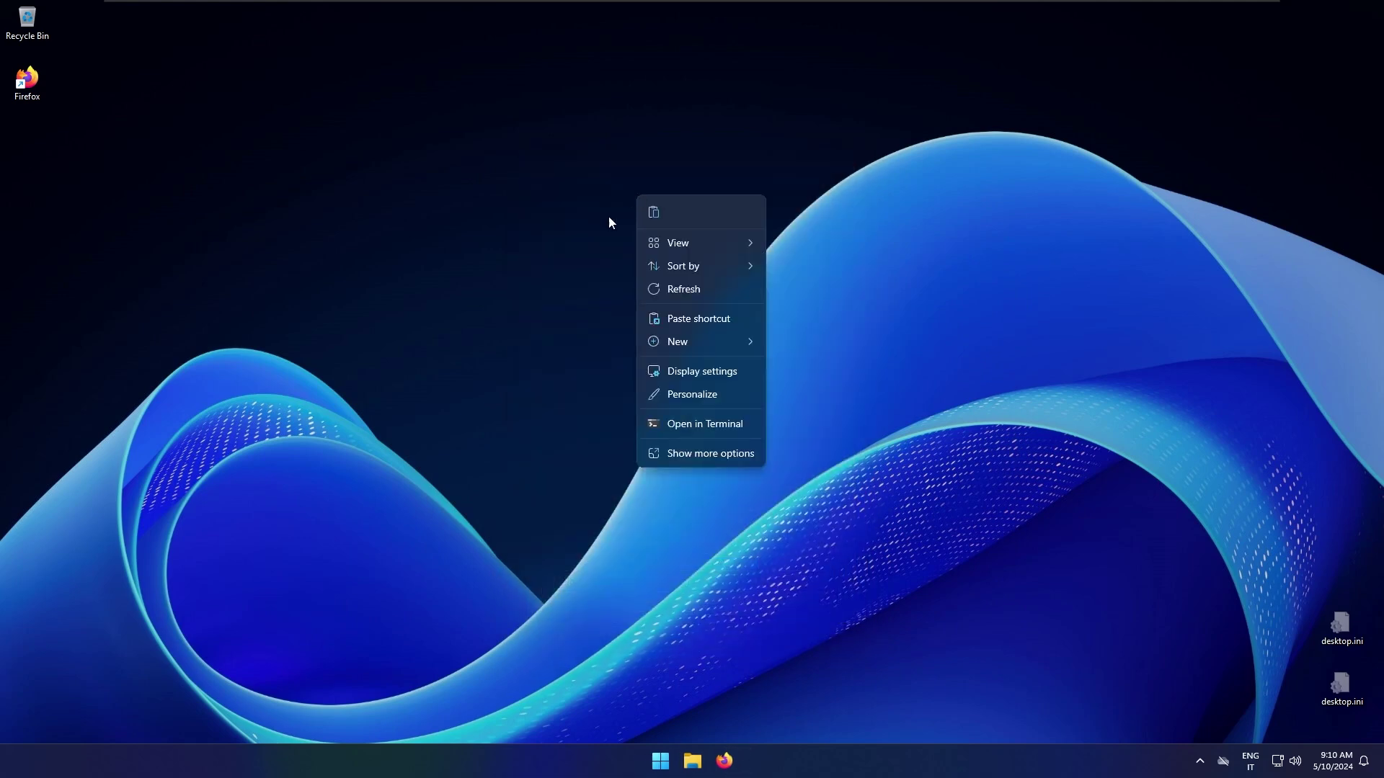
{"action": "left_click", "coordinate": [543, 281]}
{"action": "key", "text": "super"}
{"action": "key", "text": "super"}
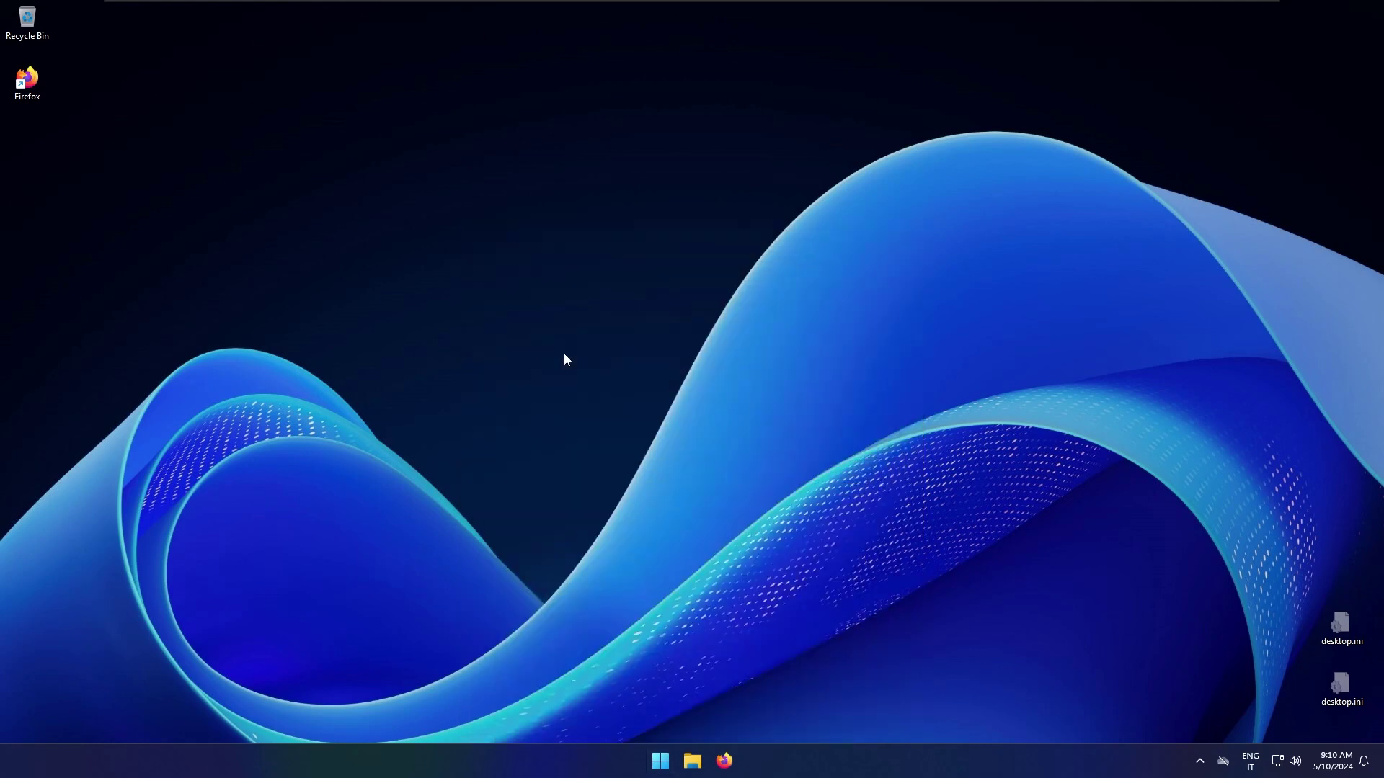
- Open File Explorer and Firefox to examine how the glass effect applies to their title bars, closing both when done
{"action": "key", "text": "super+e"}
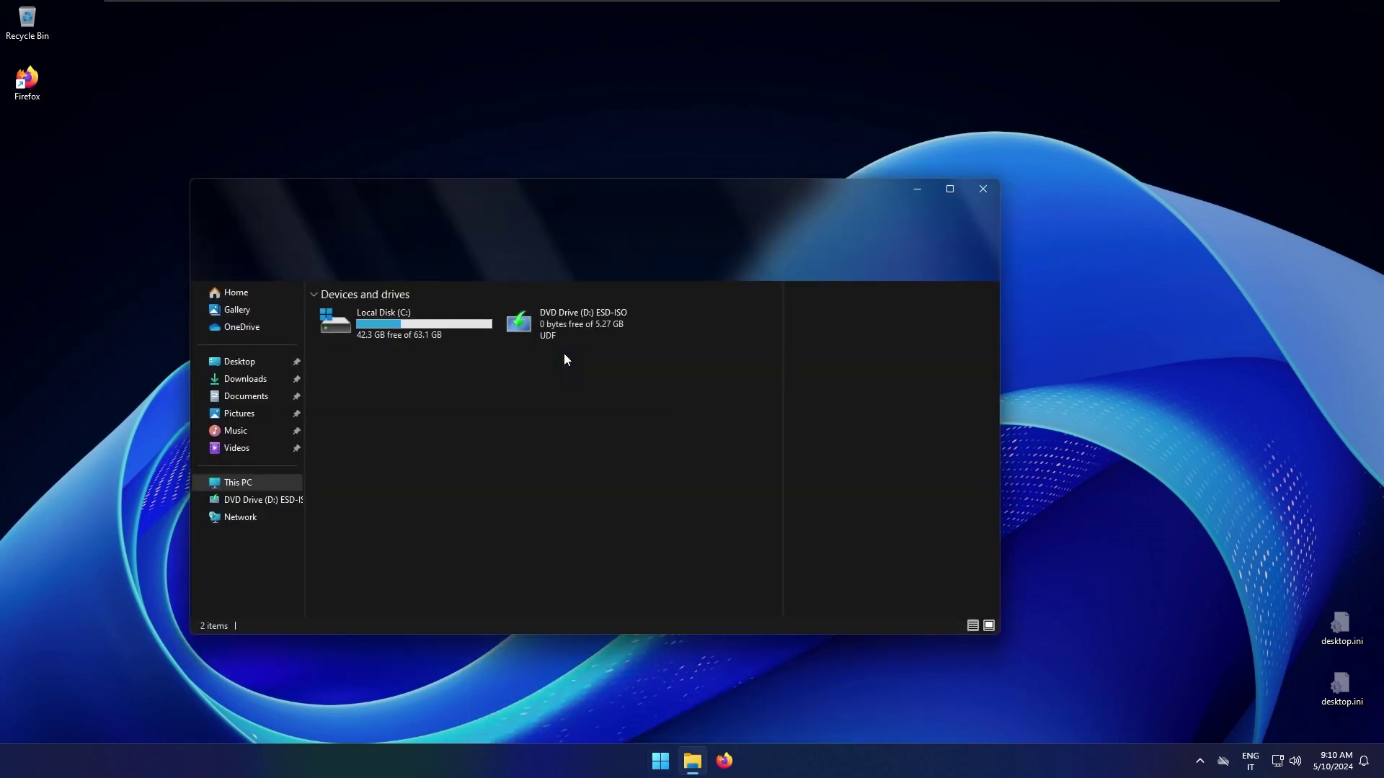
{"action": "key", "text": "super+r"}
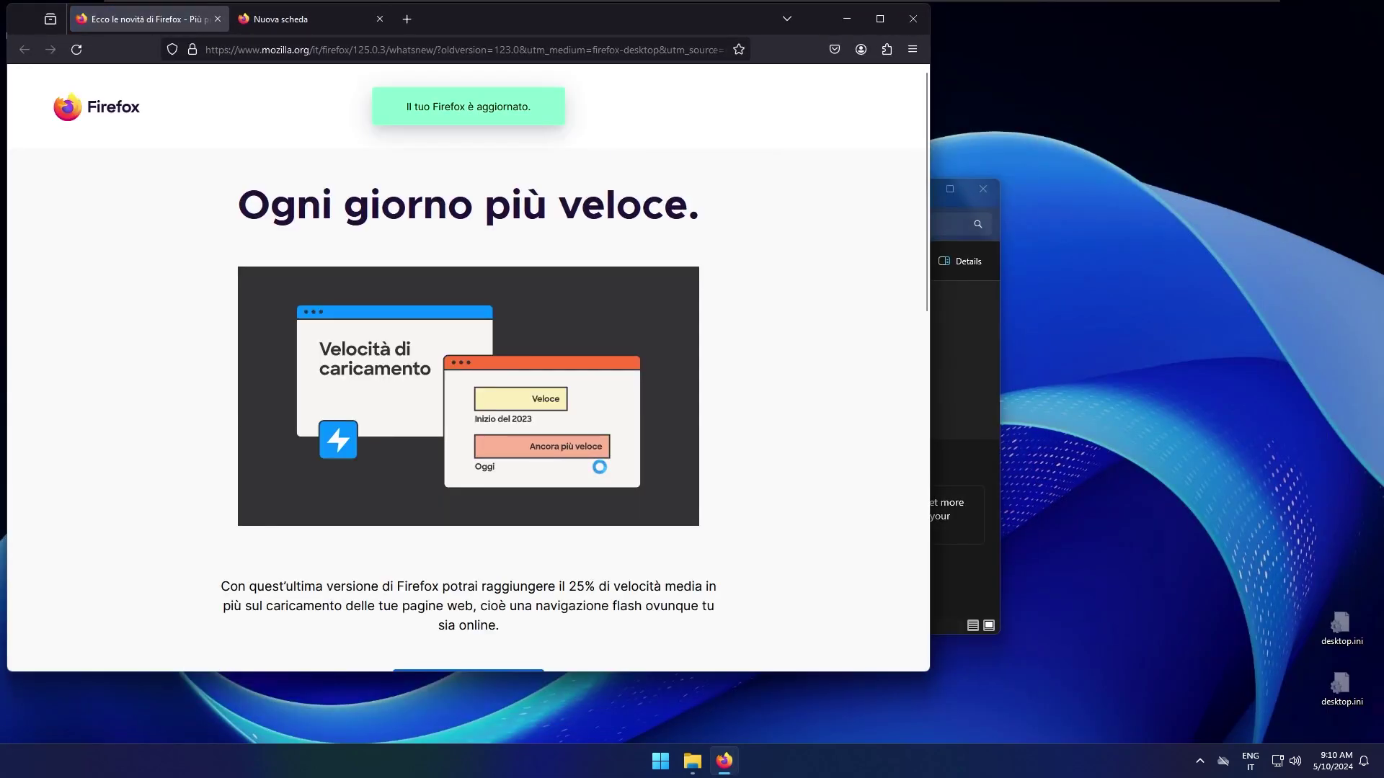
{"action": "key", "text": "ctrl+w"}
{"action": "key", "text": "ctrl+w"}
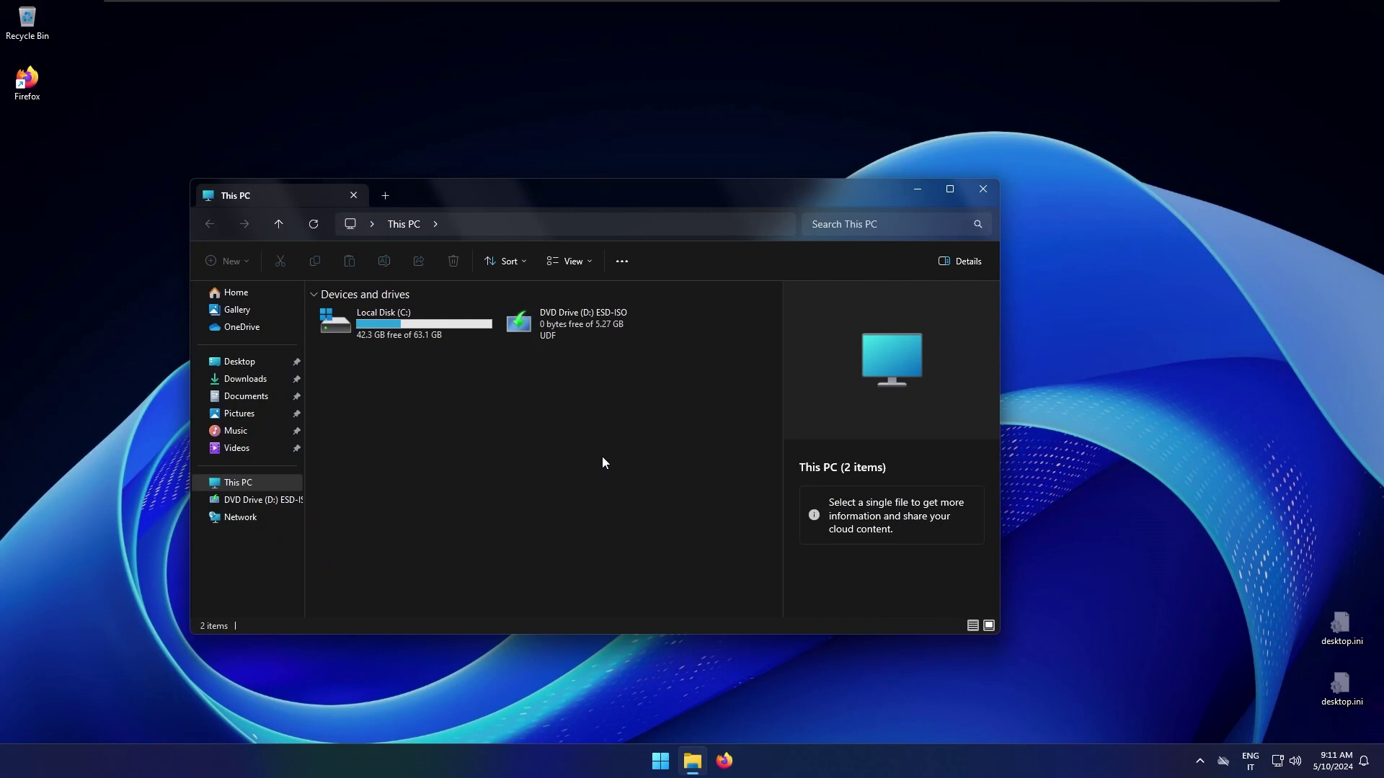
{"action": "key", "text": "ctrl+w"}
- Open Calculator and Snipping Tool from the pinned apps to check whether their title bars get the Aero effect
{"action": "key", "text": "super"}
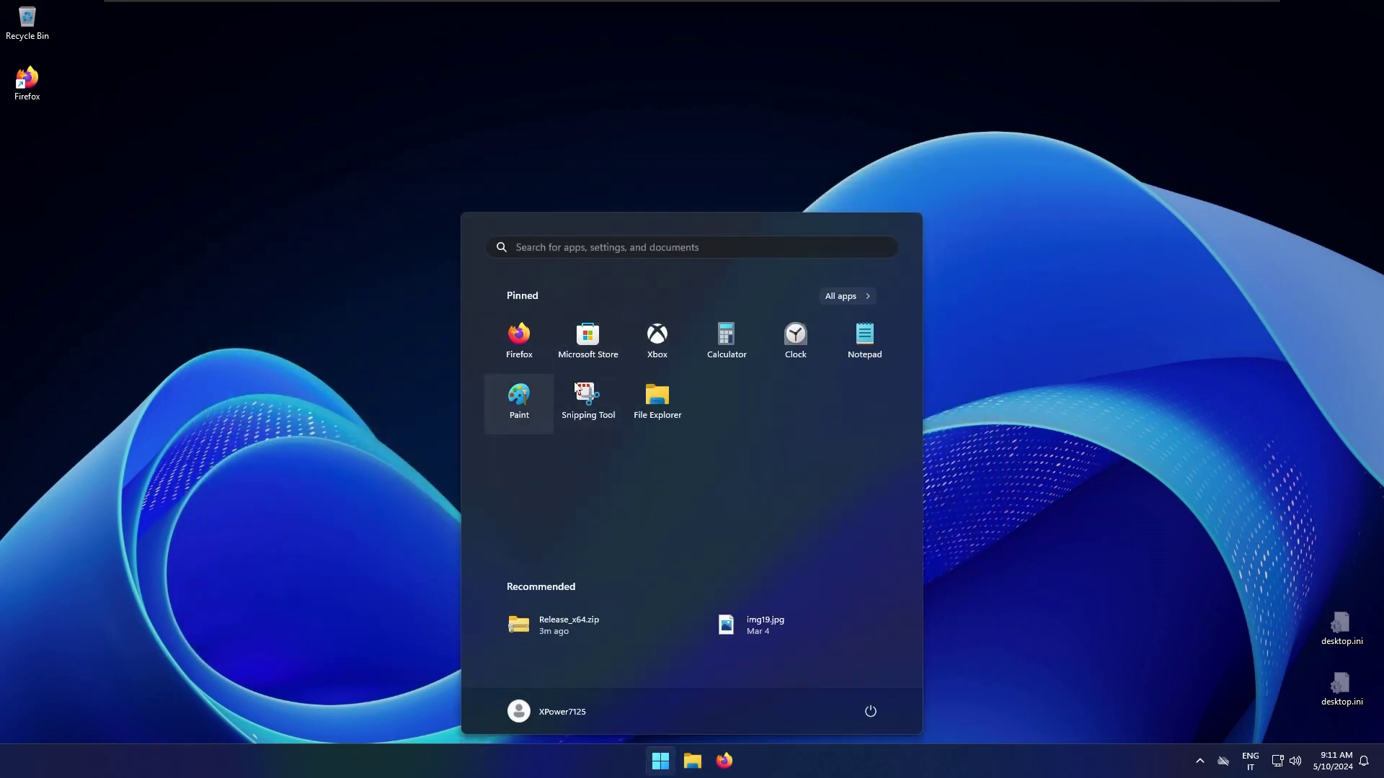
{"action": "left_click", "coordinate": [714, 356]}
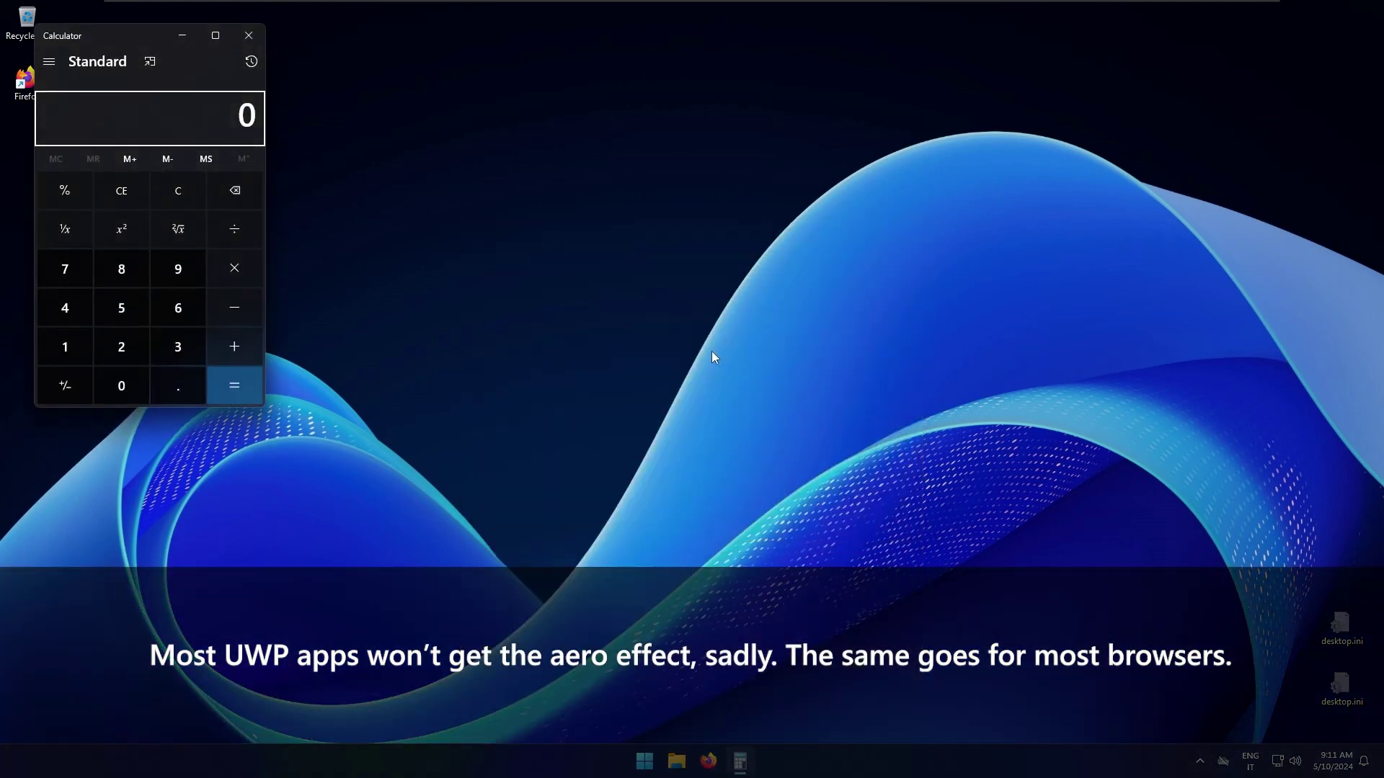
{"action": "key", "text": "super"}
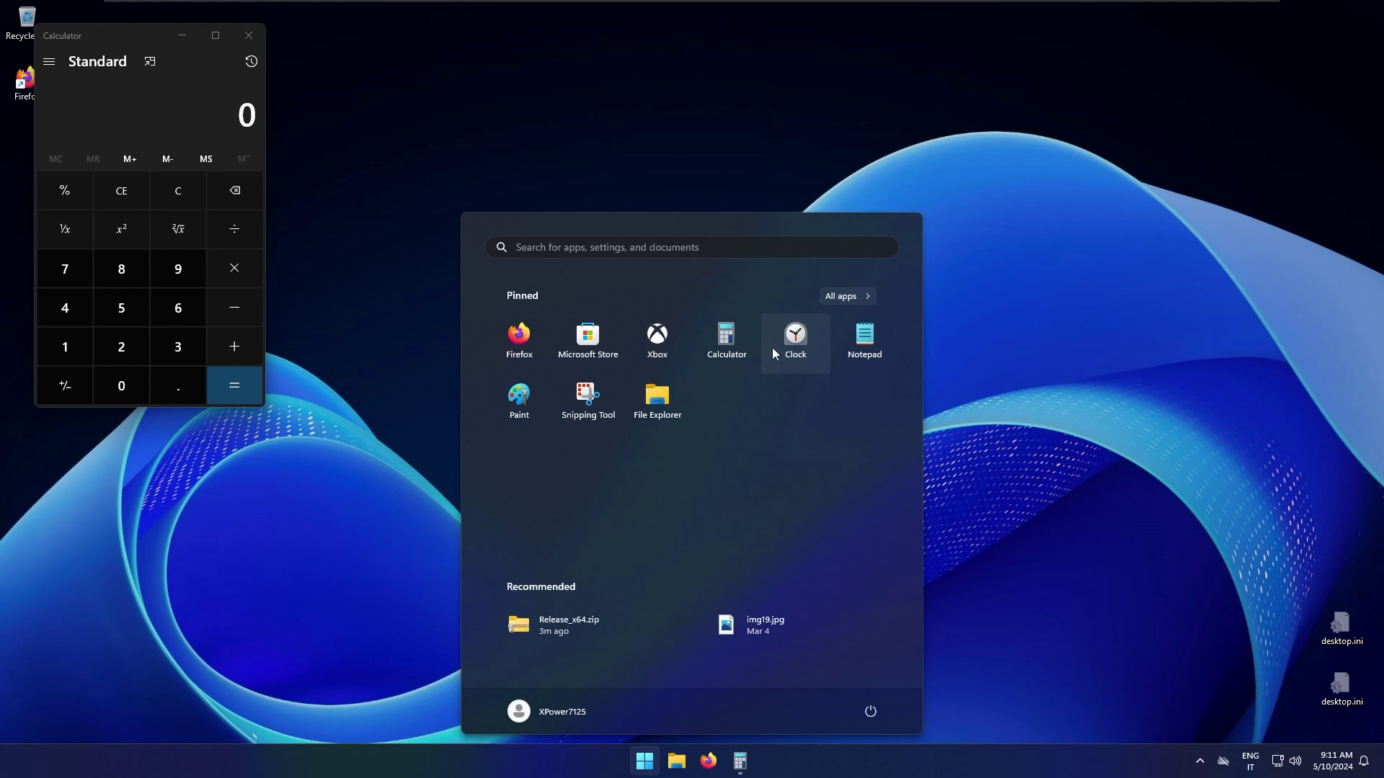
{"action": "left_click", "coordinate": [587, 405]}
- Open Settings from the full app list, move its window across the desktop to examine the title bar, and close it
{"action": "key", "text": "super"}
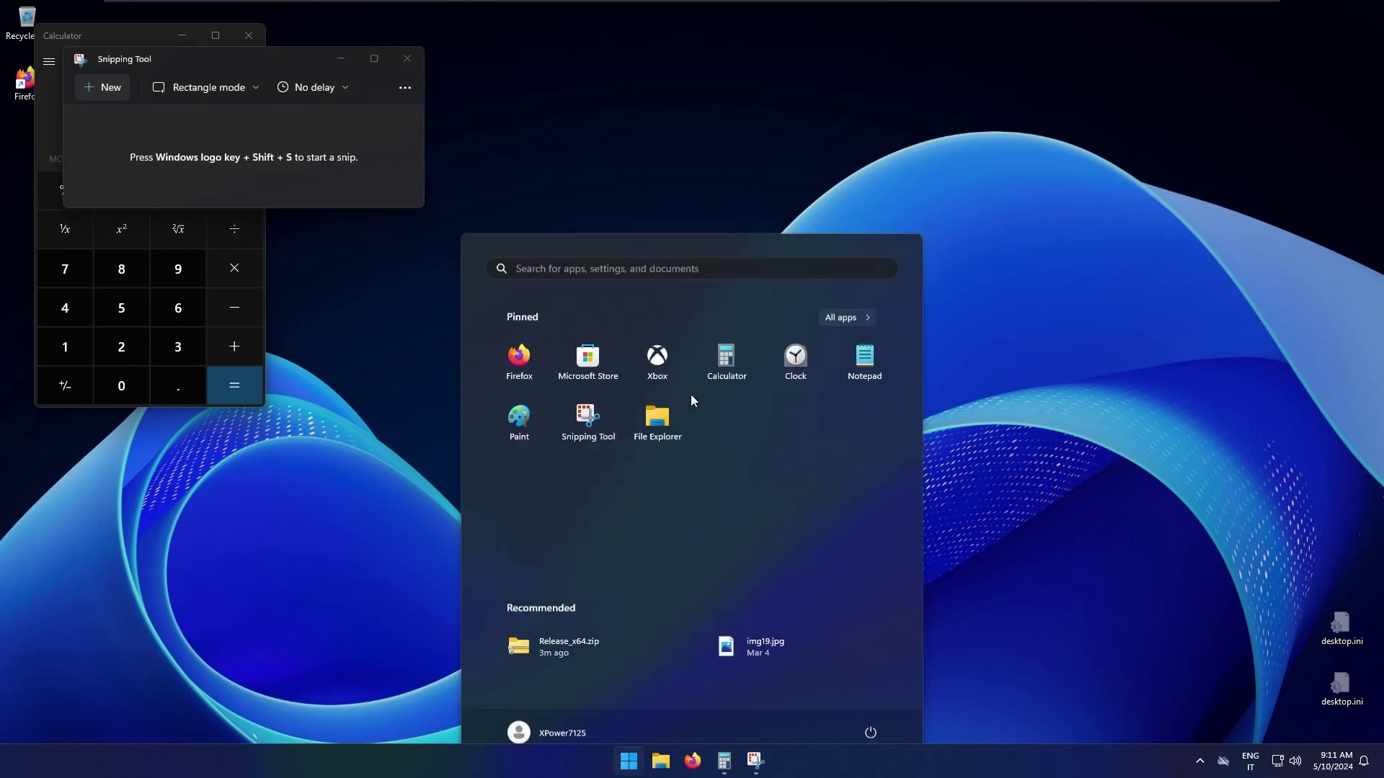
{"action": "left_click", "coordinate": [863, 295]}
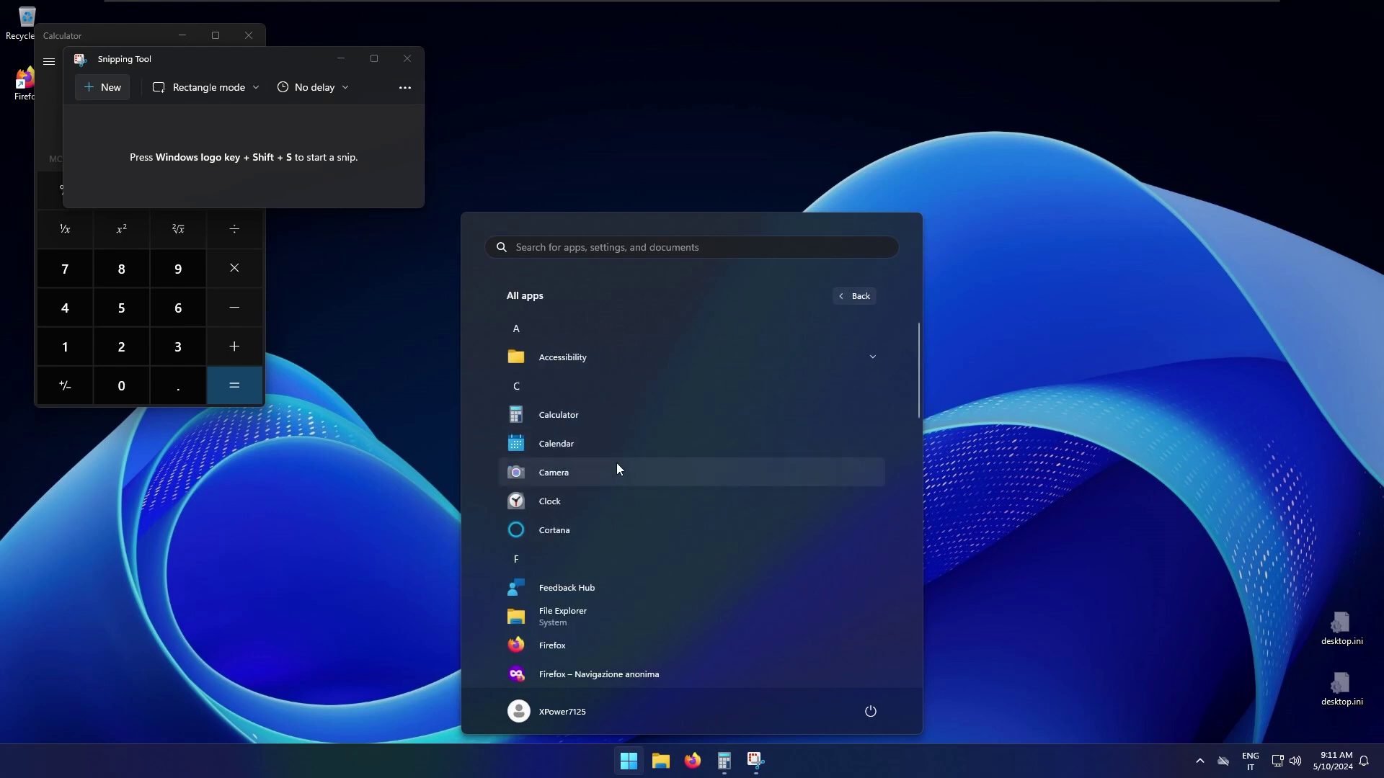
{"action": "scroll", "coordinate": [618, 461], "scroll_direction": "down", "scroll_amount": 1}
{"action": "scroll", "coordinate": [617, 487], "scroll_direction": "down", "scroll_amount": 4}
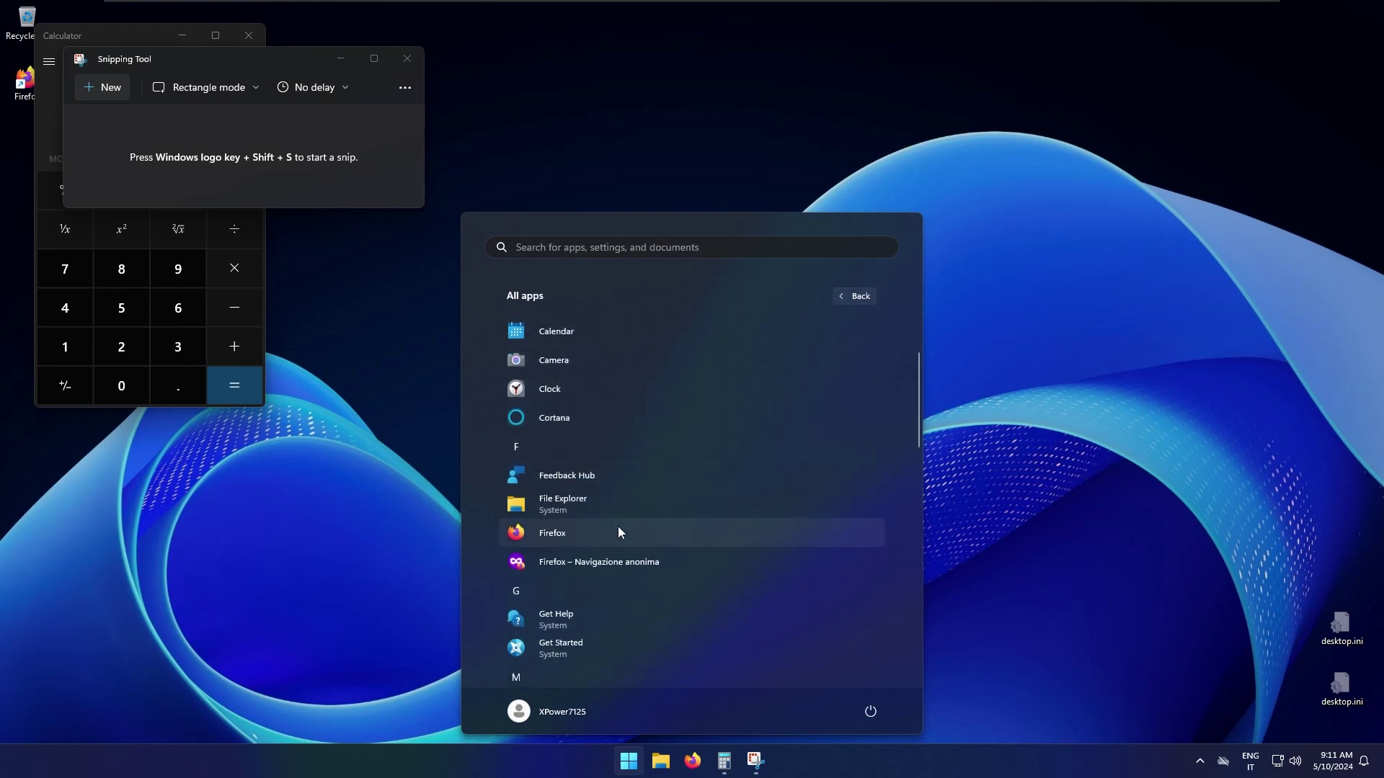
{"action": "scroll", "coordinate": [625, 515], "scroll_direction": "down", "scroll_amount": 2}
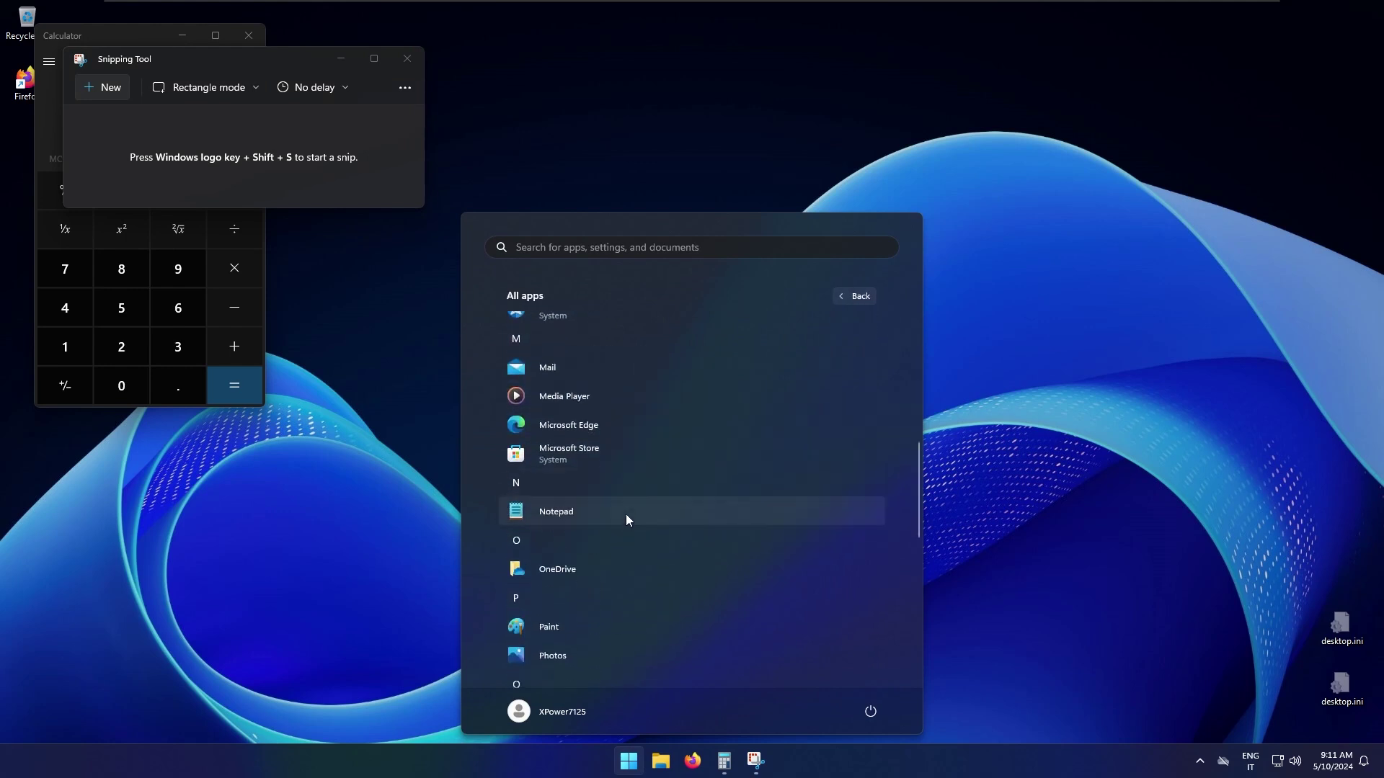
{"action": "scroll", "coordinate": [625, 513], "scroll_direction": "down", "scroll_amount": 2}
{"action": "scroll", "coordinate": [625, 513], "scroll_direction": "down", "scroll_amount": 4}
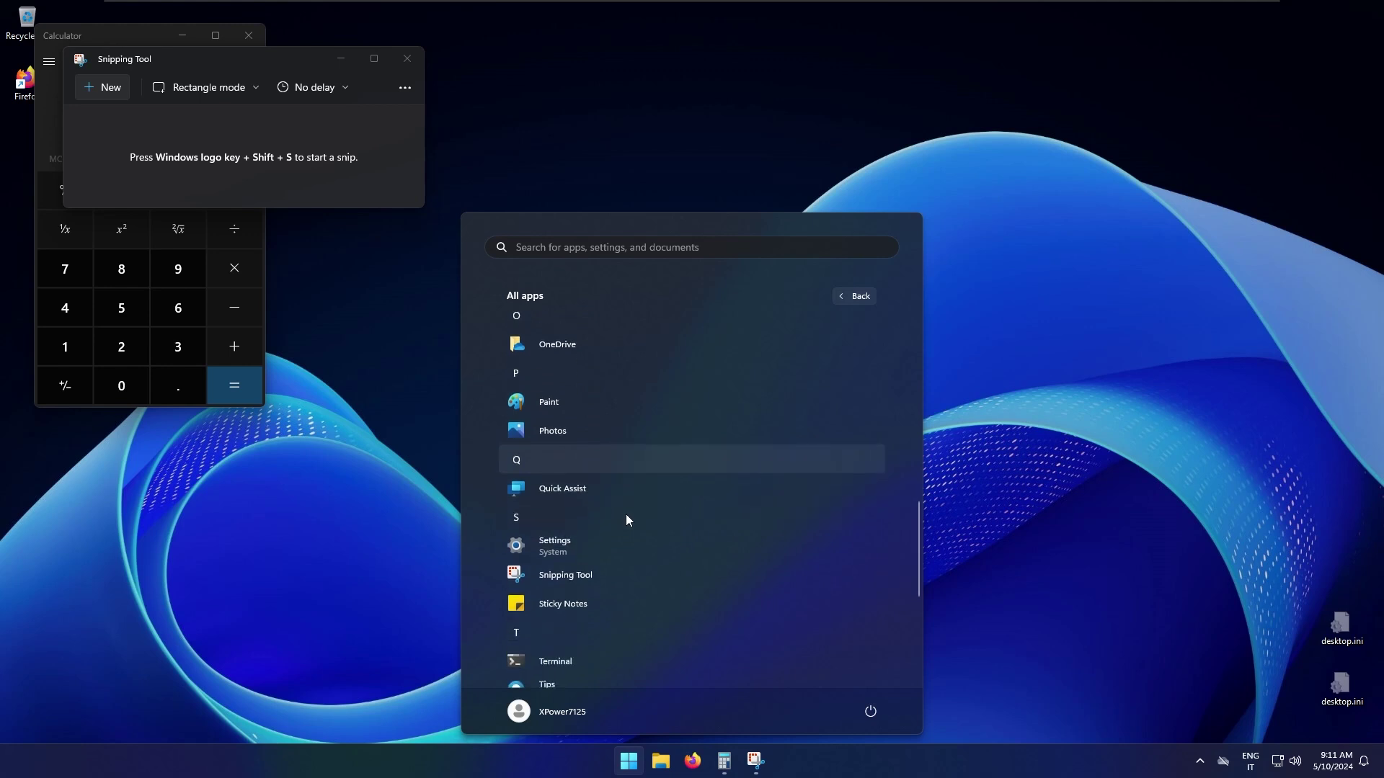
{"action": "scroll", "coordinate": [625, 513], "scroll_direction": "down", "scroll_amount": 3}
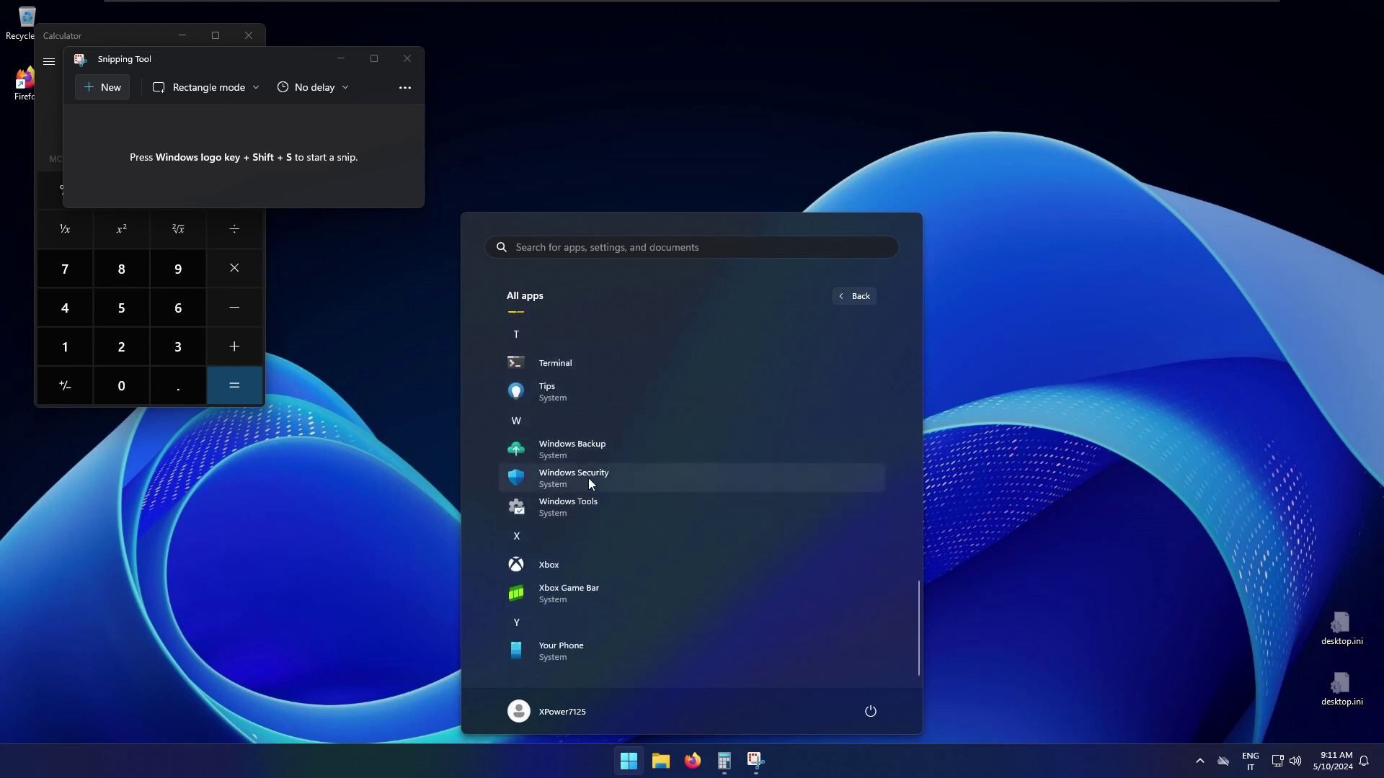
{"action": "left_click", "coordinate": [591, 470]}
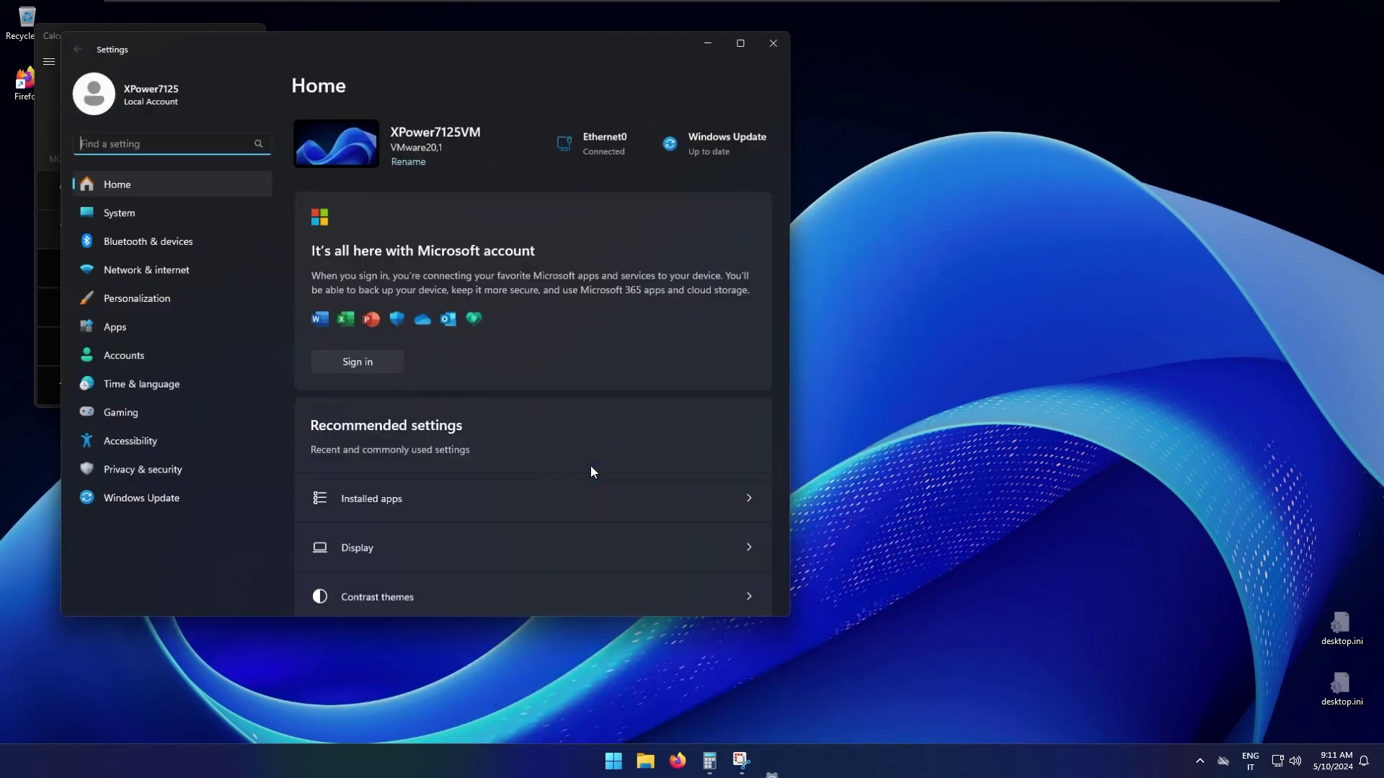
{"action": "left_click_drag", "start_coordinate": [607, 53], "coordinate": [873, 128]}
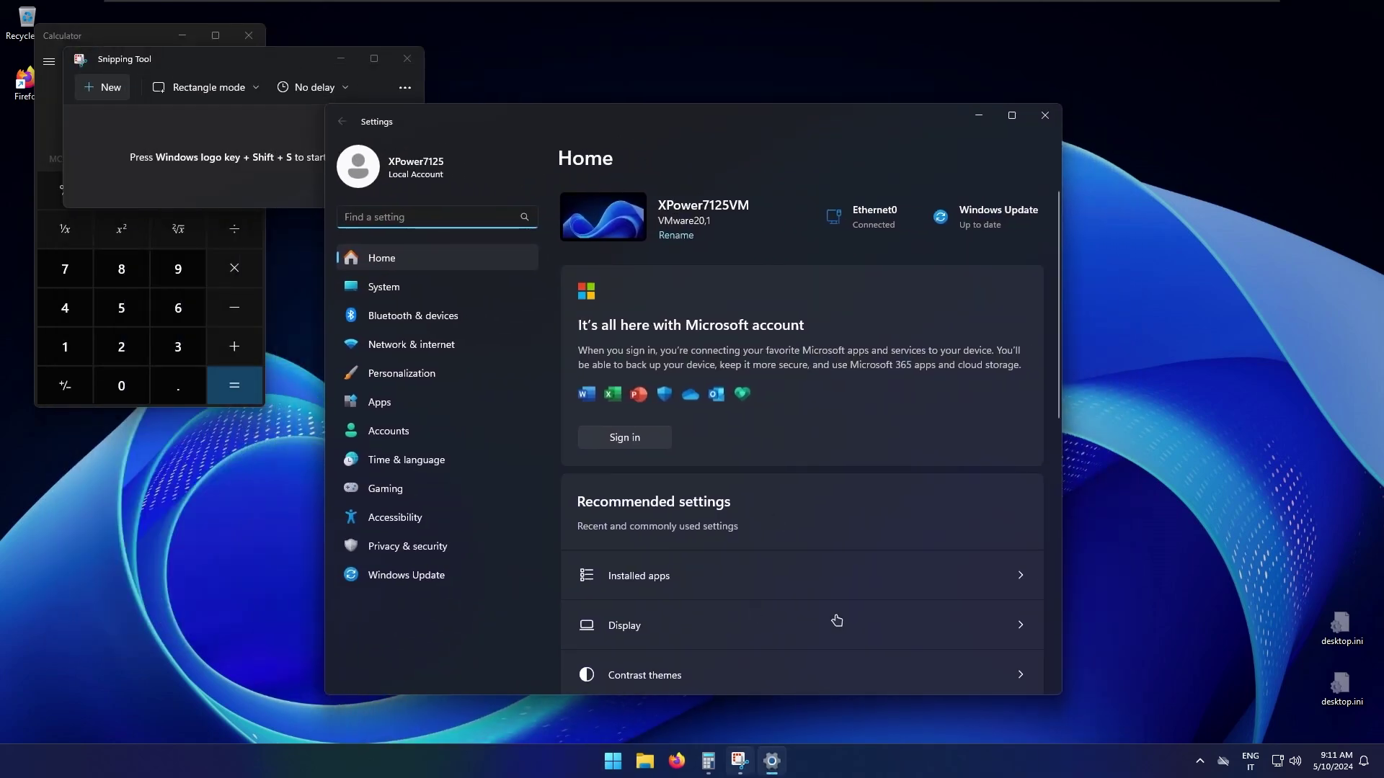
{"action": "scroll", "coordinate": [737, 438], "scroll_direction": "down", "scroll_amount": 4}
{"action": "scroll", "coordinate": [737, 440], "scroll_direction": "down", "scroll_amount": 5}
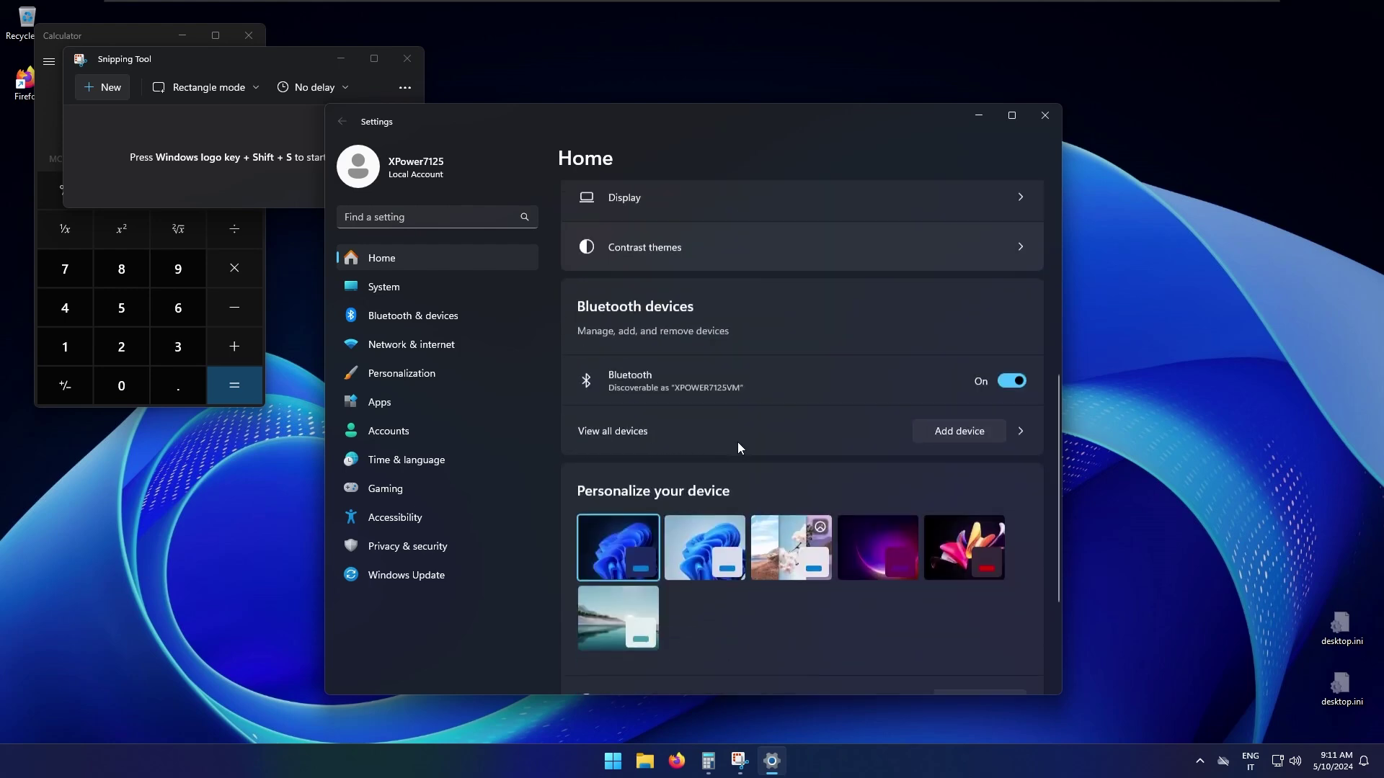
{"action": "key", "text": "alt+F4"}
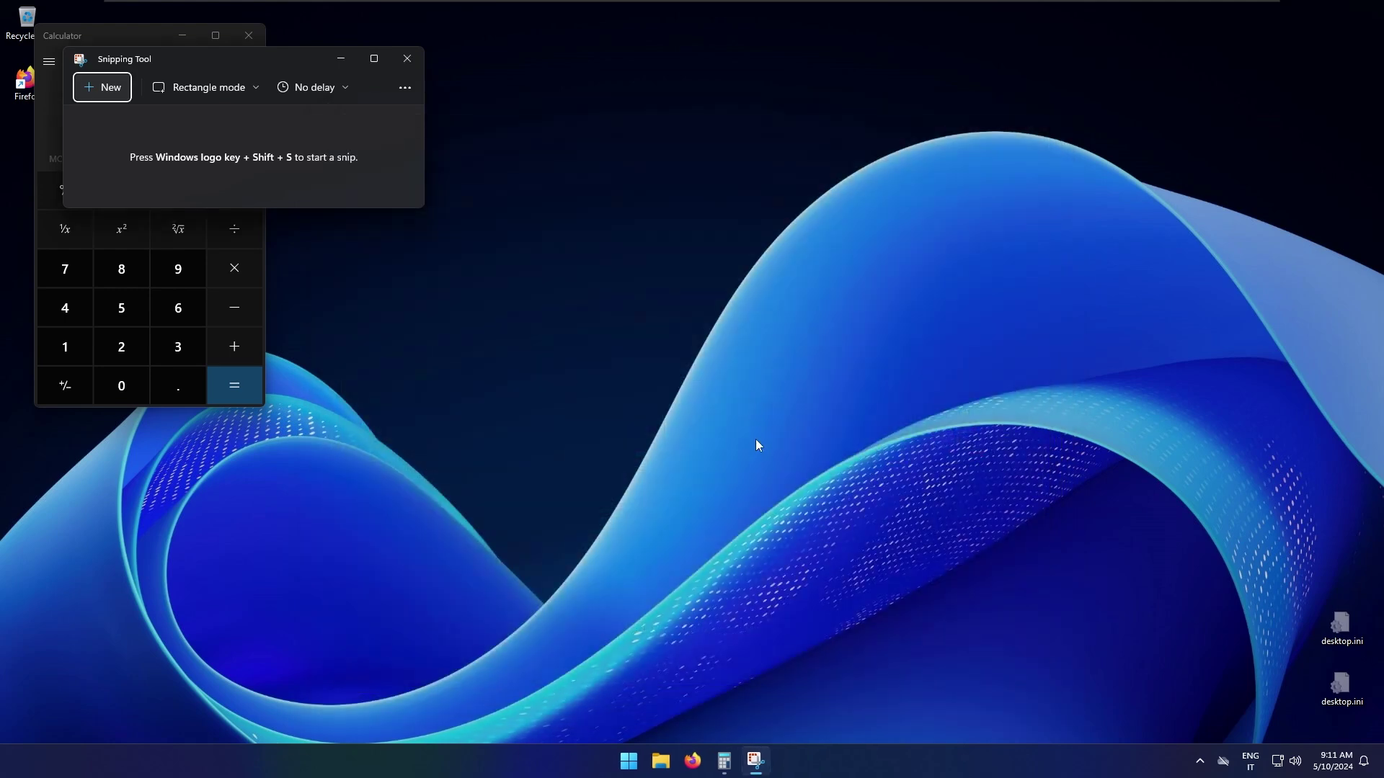
- Close Snipping Tool, move the Calculator window across the desktop to examine its title bar, and close Calculator
{"action": "left_click", "coordinate": [755, 438]}
{"action": "left_click", "coordinate": [304, 134]}
{"action": "key", "text": "alt+F4"}
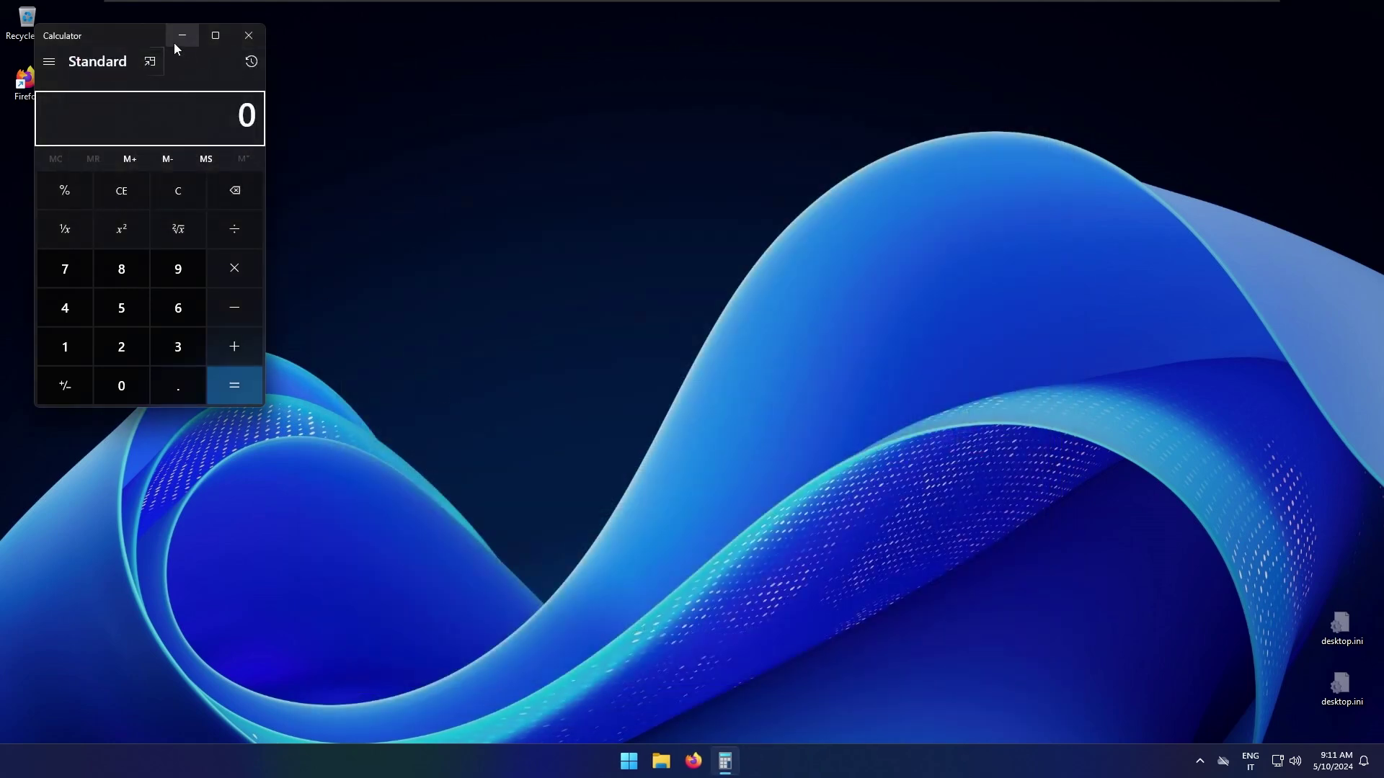
{"action": "left_click_drag", "start_coordinate": [126, 23], "coordinate": [360, 85]}
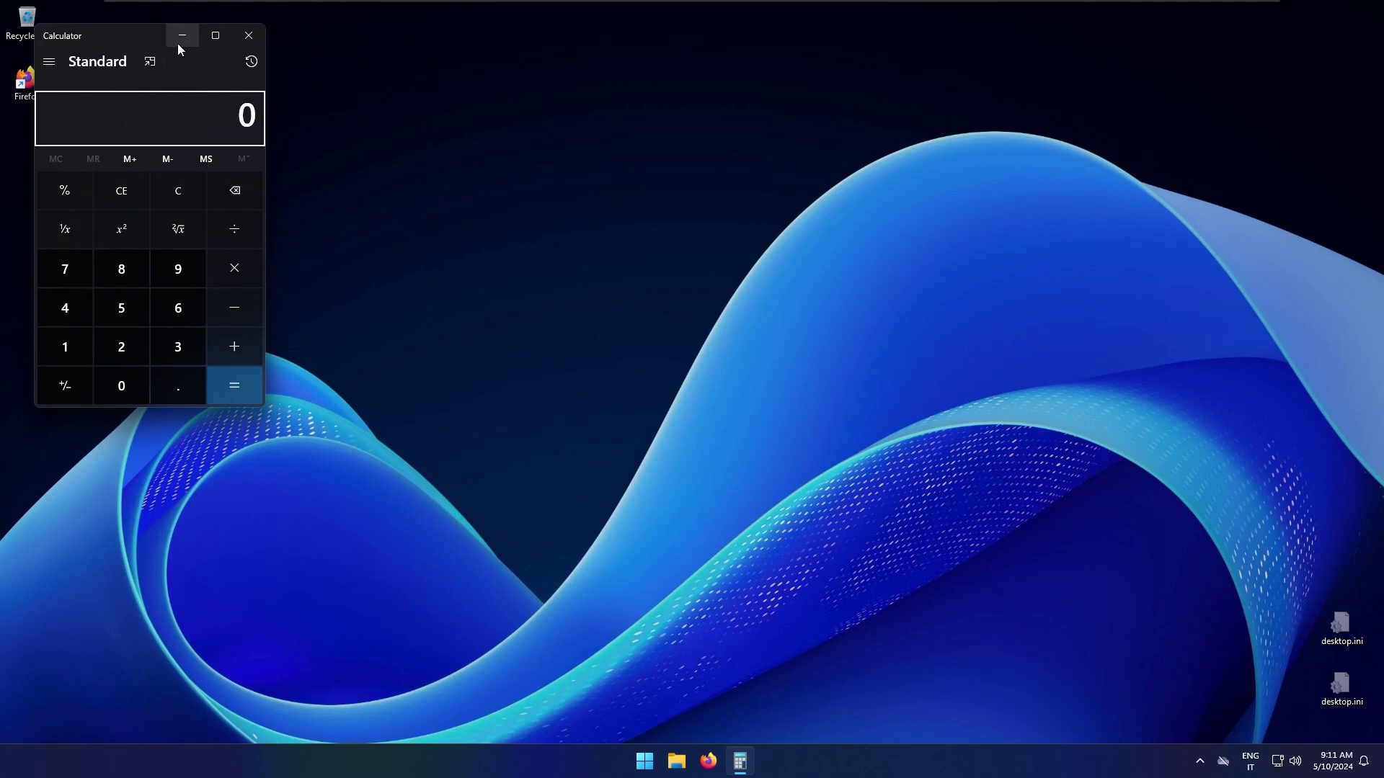
{"action": "left_click_drag", "start_coordinate": [167, 41], "coordinate": [873, 248]}
{"action": "key", "text": "alt+F4"}
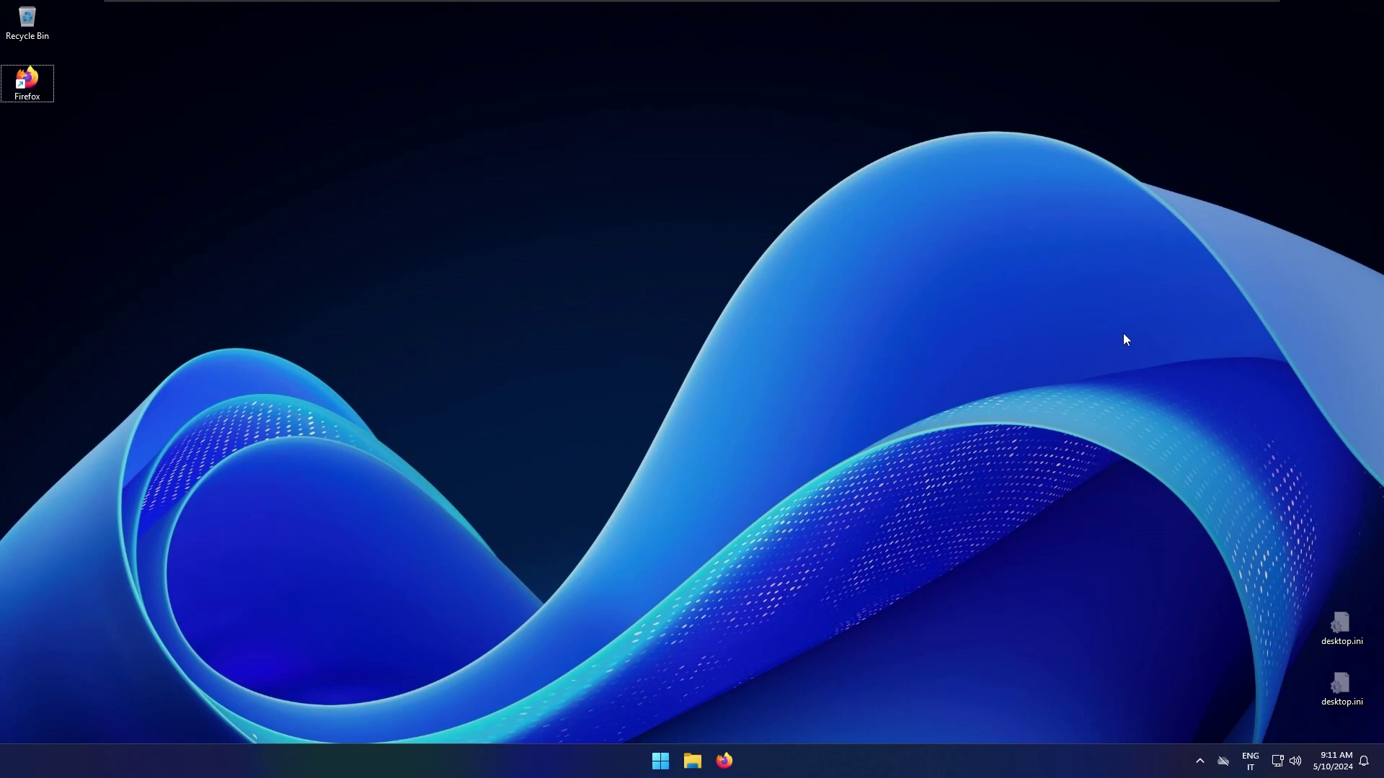
- Run winver to examine the About Windows dialog's title bar, and close the dialog
{"action": "key", "text": "super+r"}
{"action": "type", "text": "winver"}
{"action": "key", "text": "Return"}
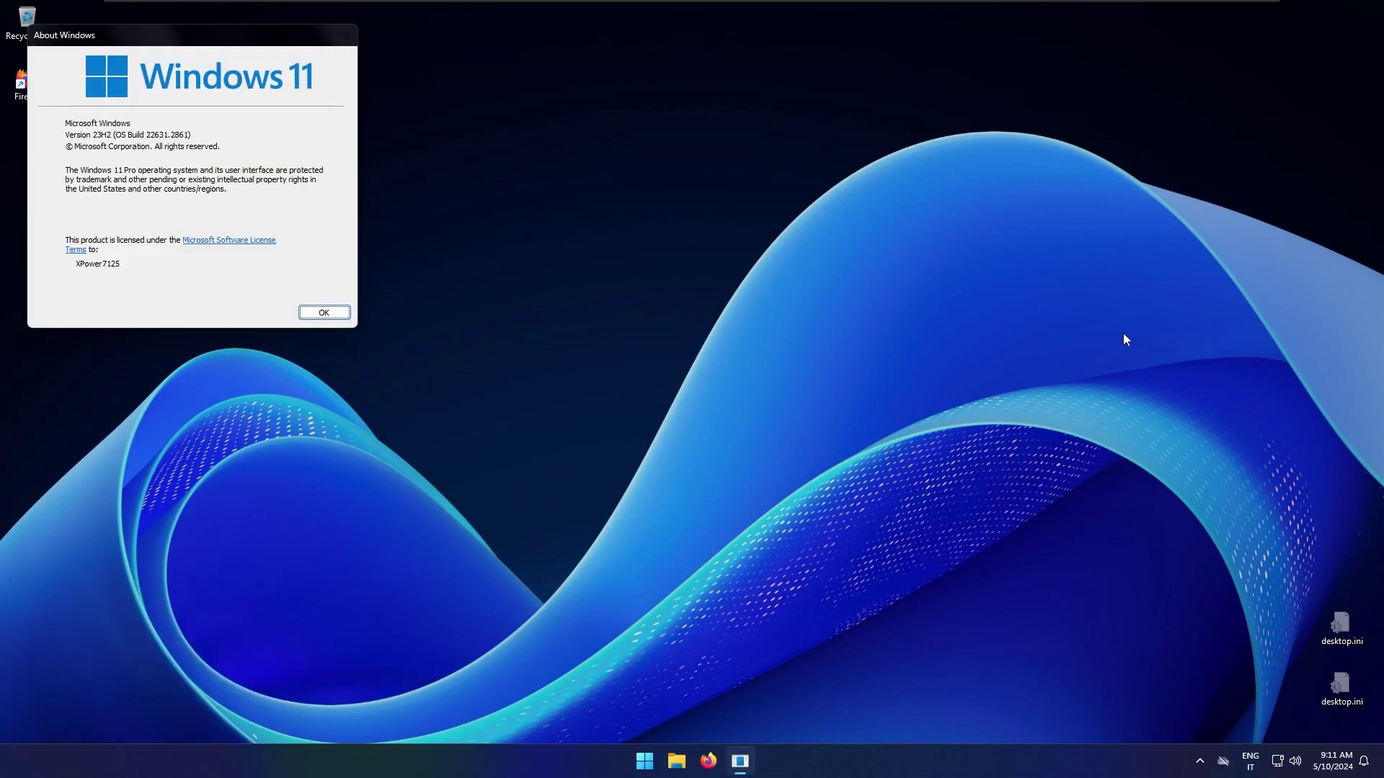
{"action": "key", "text": "Return"}
{"action": "left_click_drag", "start_coordinate": [568, 131], "coordinate": [383, 396]}
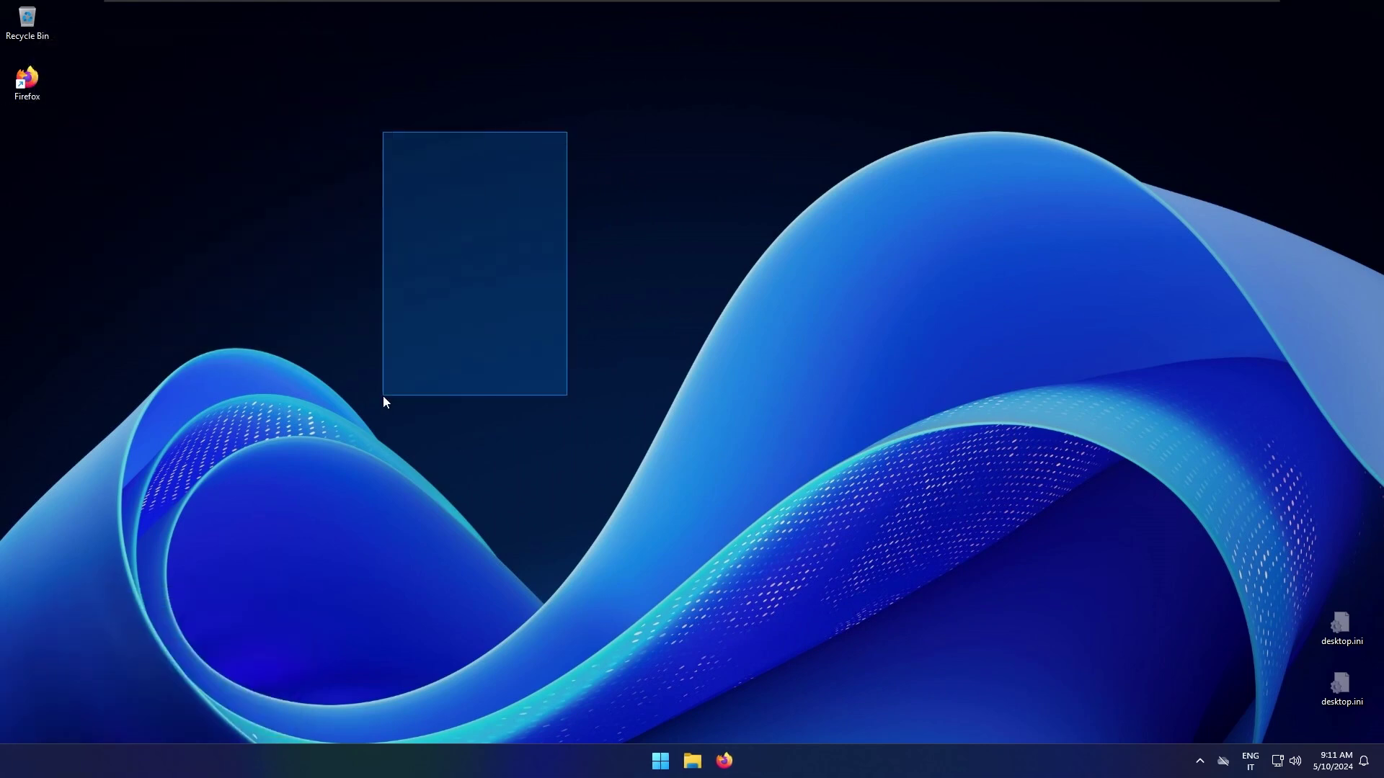
- Open Notepad, move its window over the wallpaper to examine the glass title bar, and close it
{"action": "key", "text": "super"}
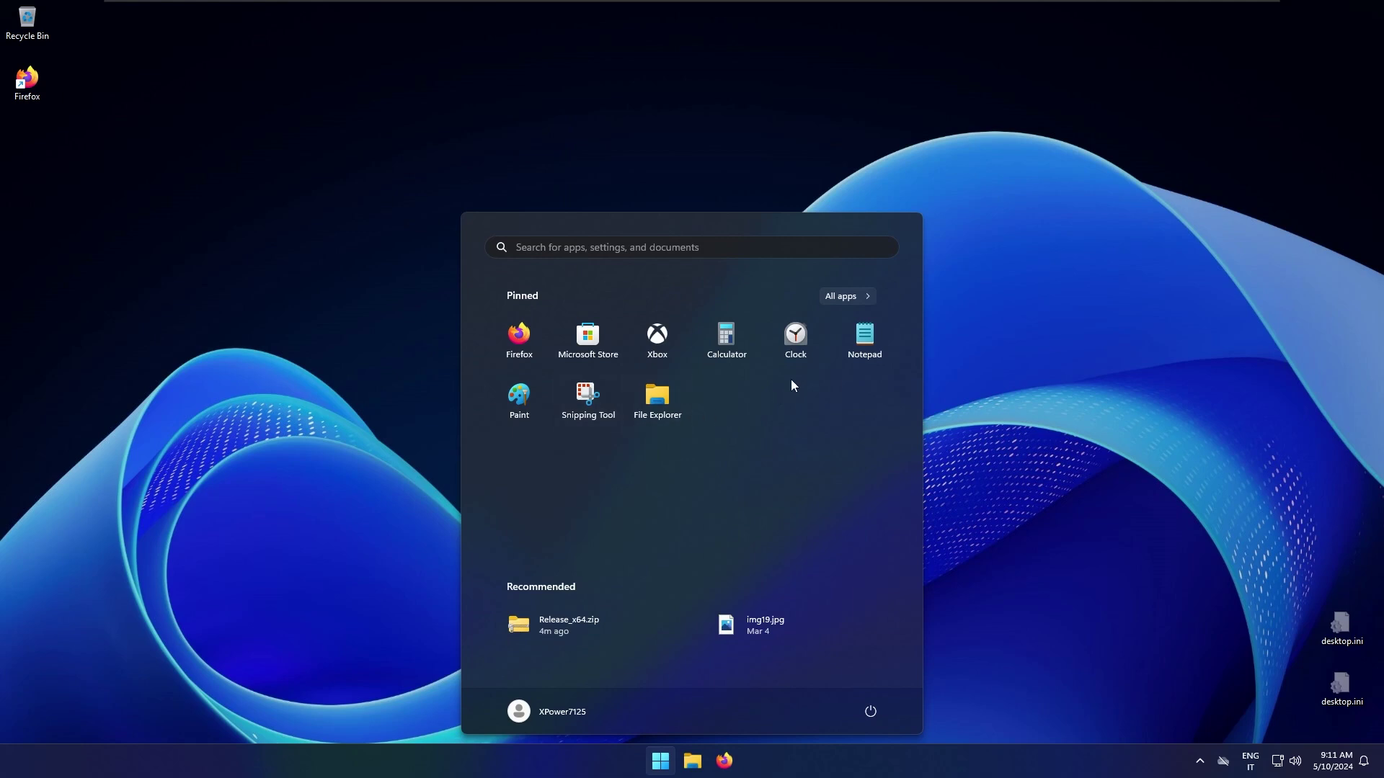
{"action": "left_click", "coordinate": [857, 363]}
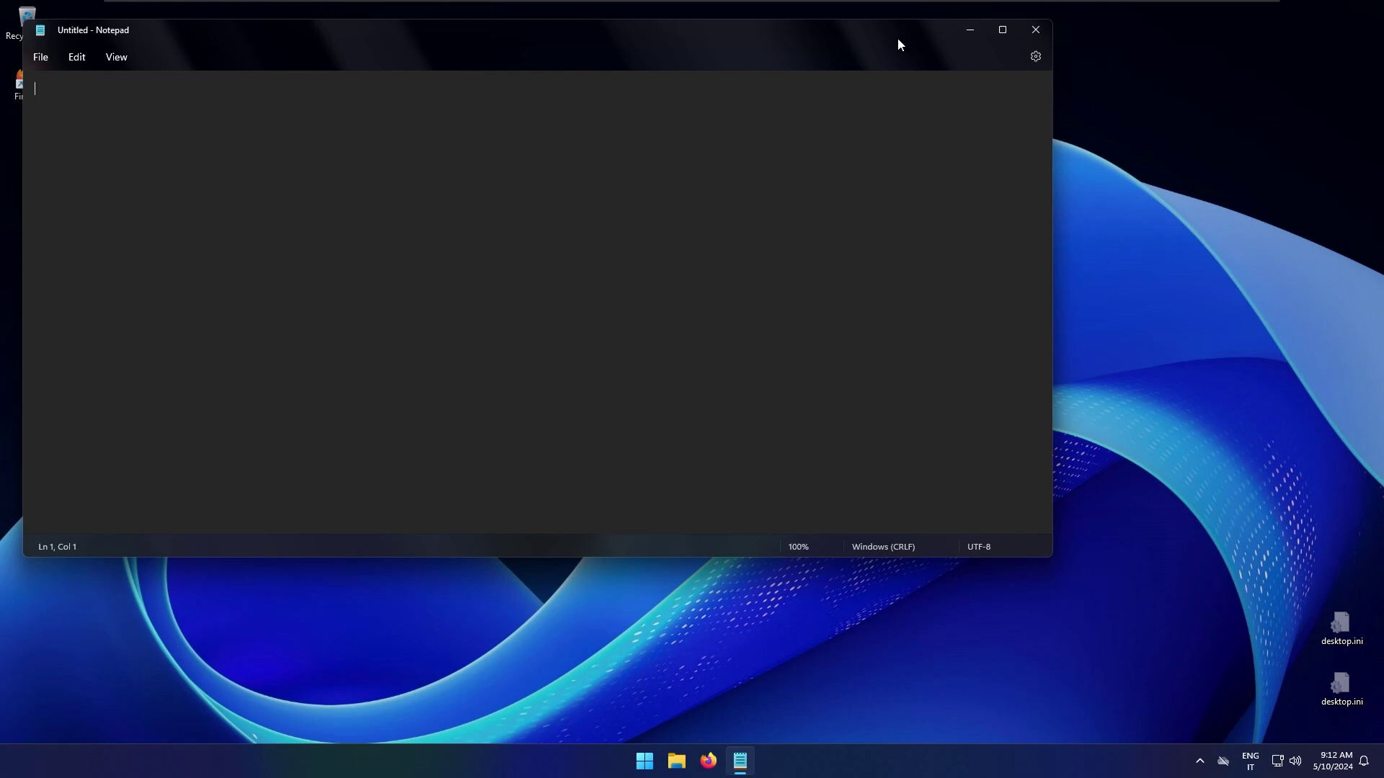
{"action": "left_click_drag", "start_coordinate": [899, 34], "coordinate": [1082, 167]}
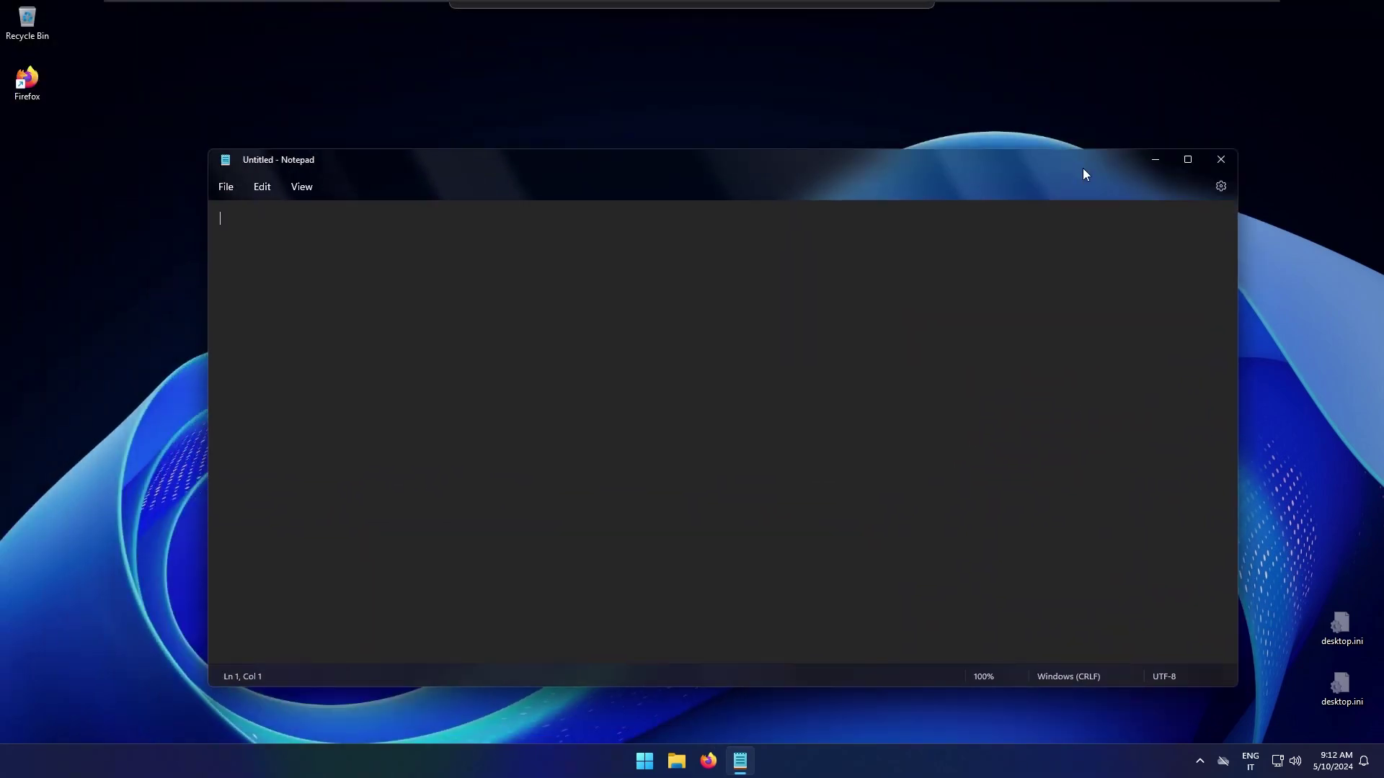
{"action": "key", "text": "alt+F4"}
- Run winver again to bring up the About Windows dialog
{"action": "key", "text": "super+r"}
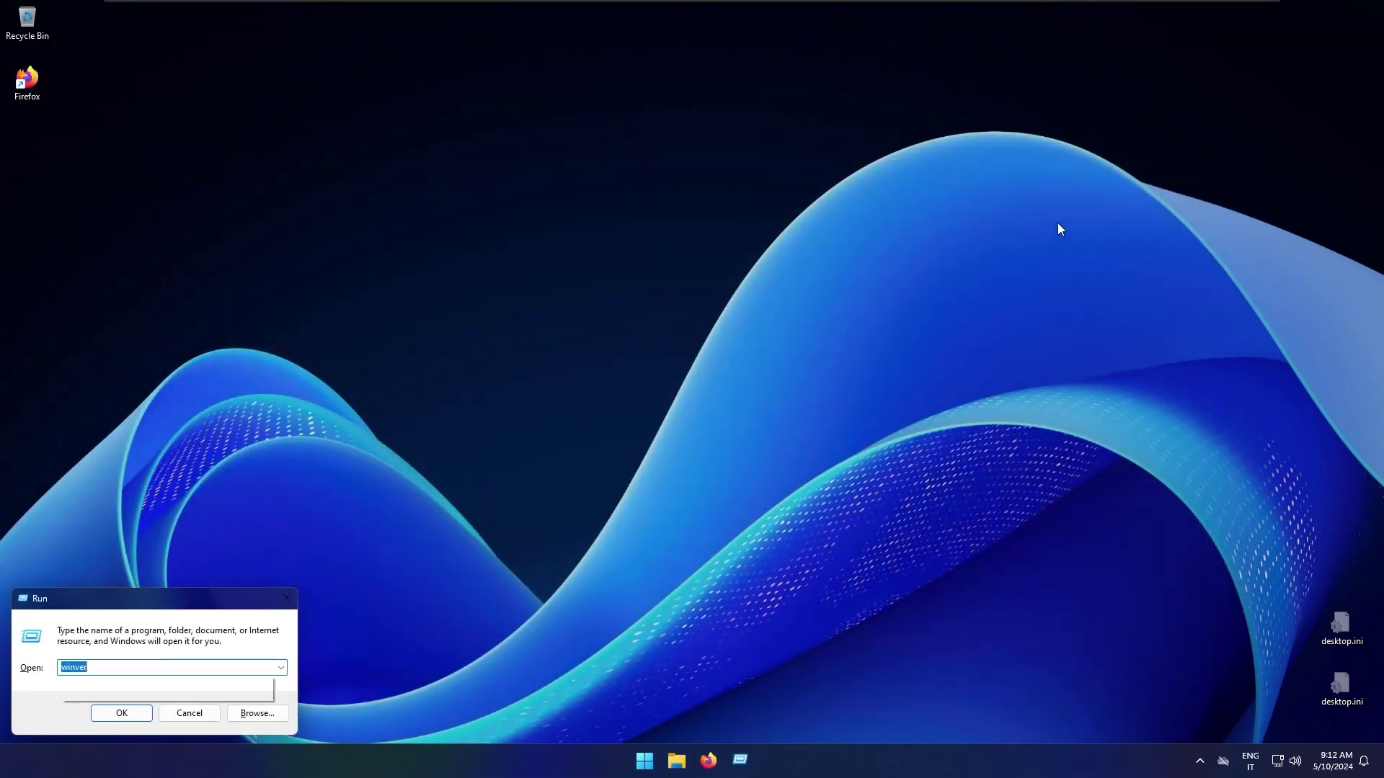
{"action": "type", "text": "winver"}
{"action": "key", "text": "Return"}
- Open Task Manager over the About Windows dialog, examine its Memory performance page and glass frame, and close it
{"action": "key", "text": "super"}
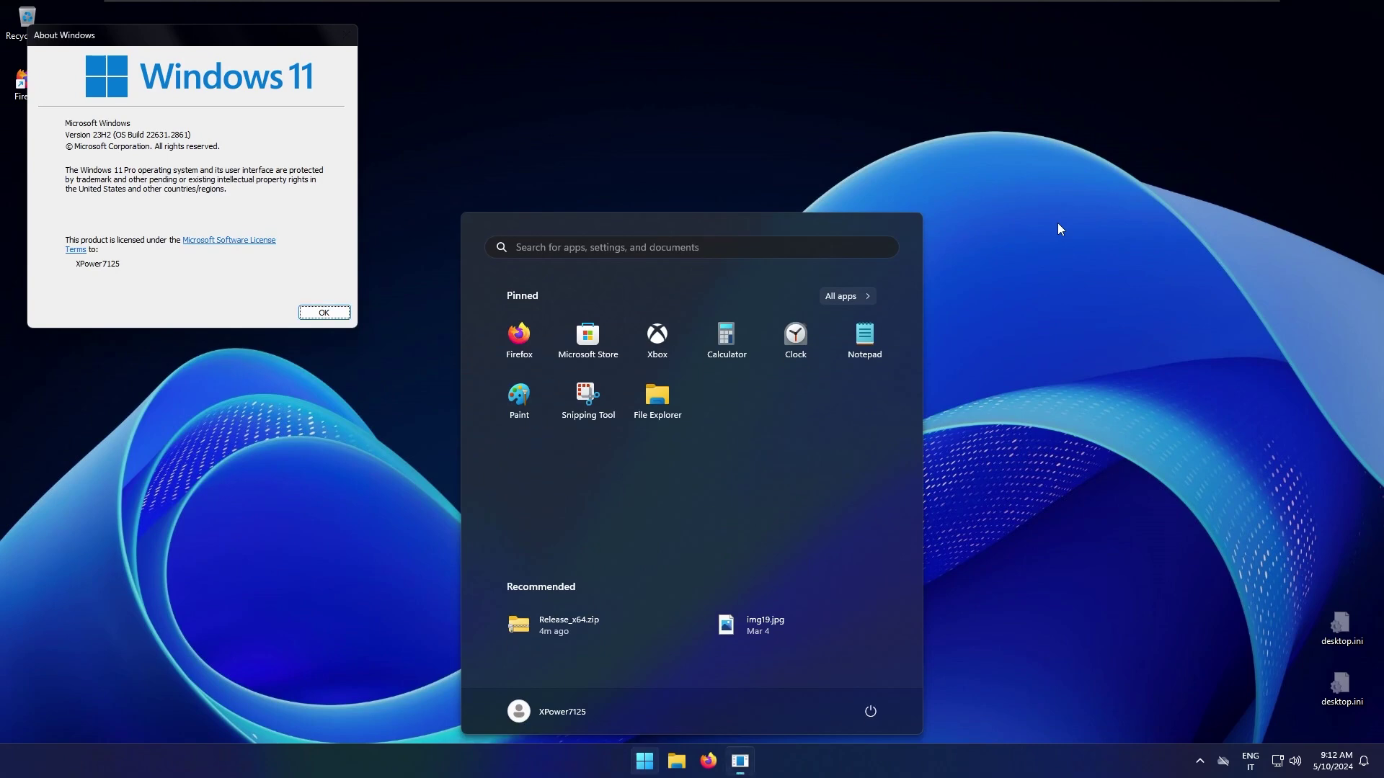
{"action": "key", "text": "super"}
{"action": "key", "text": "super"}
{"action": "key", "text": "super"}
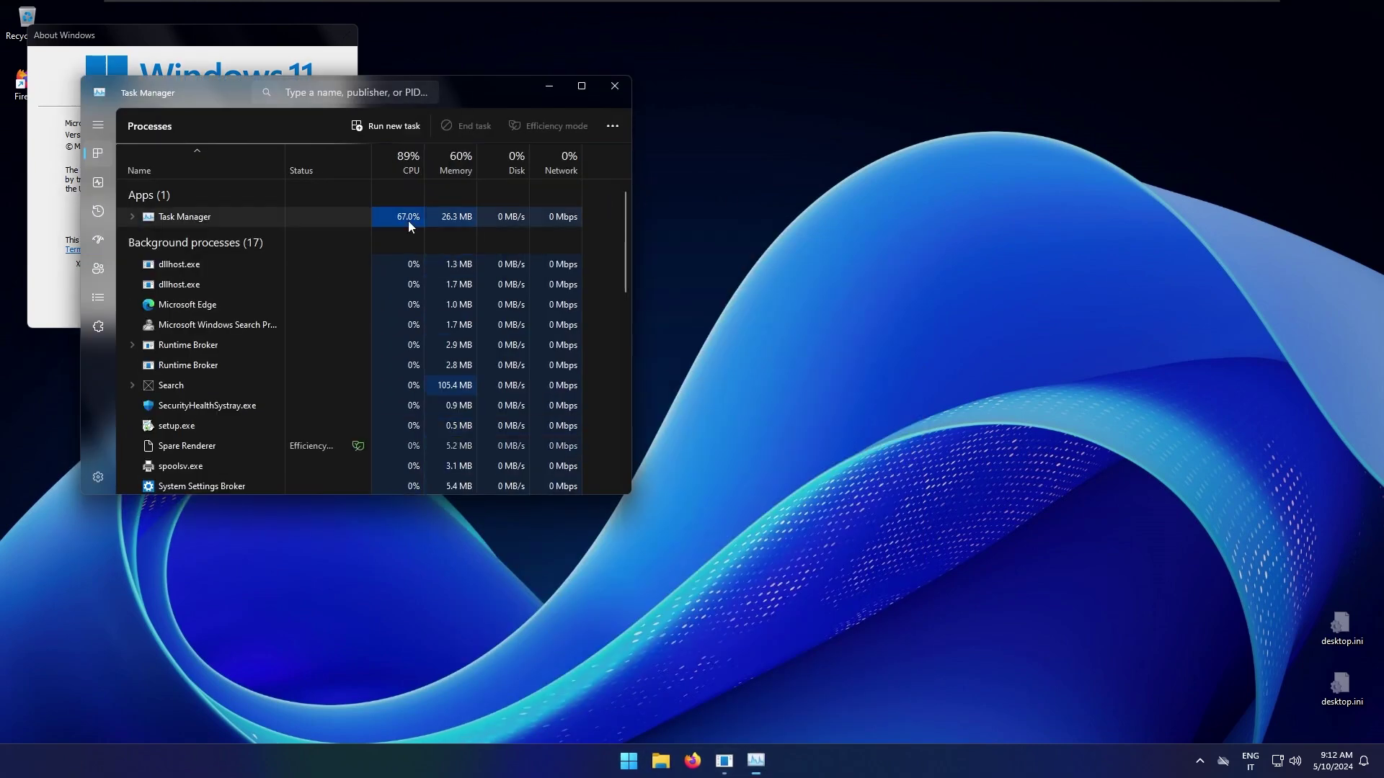
{"action": "left_click", "coordinate": [101, 179]}
{"action": "left_click", "coordinate": [201, 210]}
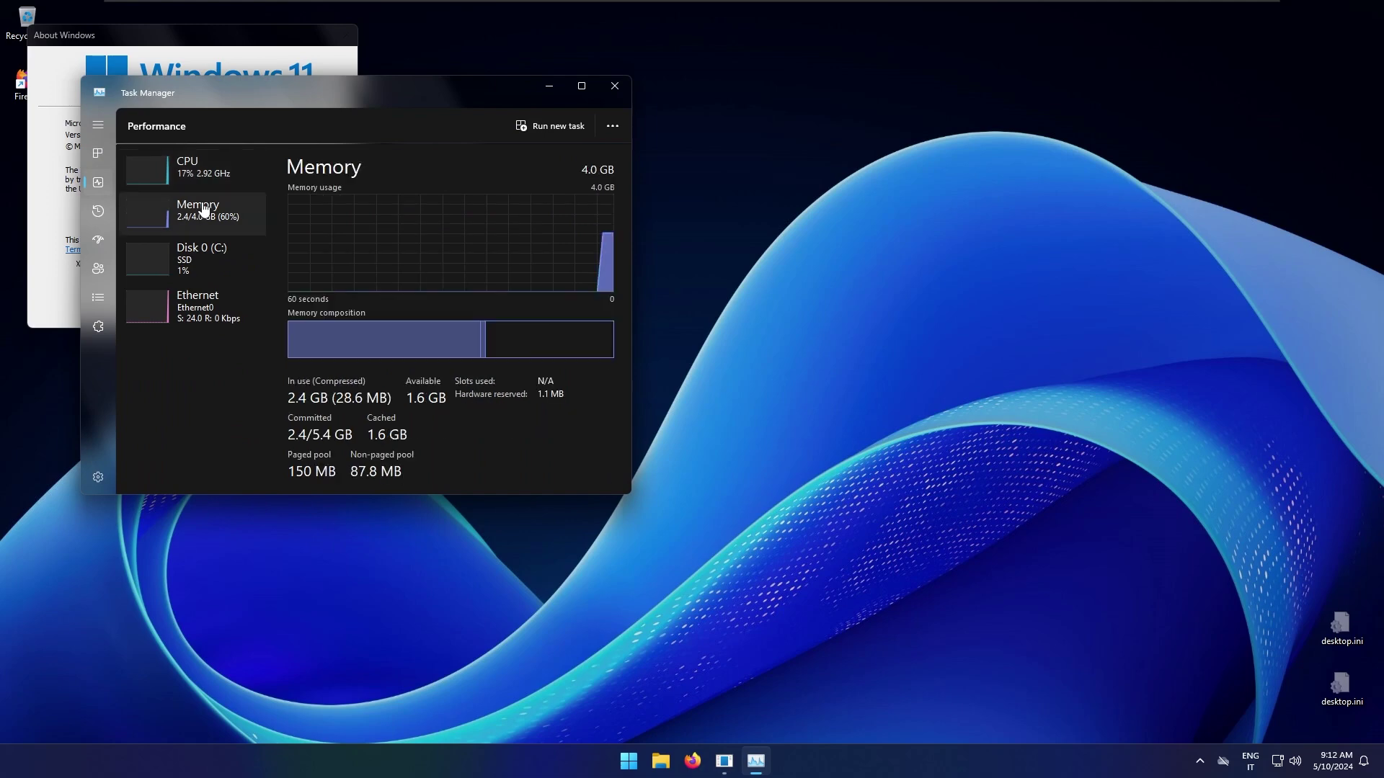
{"action": "left_click", "coordinate": [240, 186]}
{"action": "key", "text": "alt+F4"}
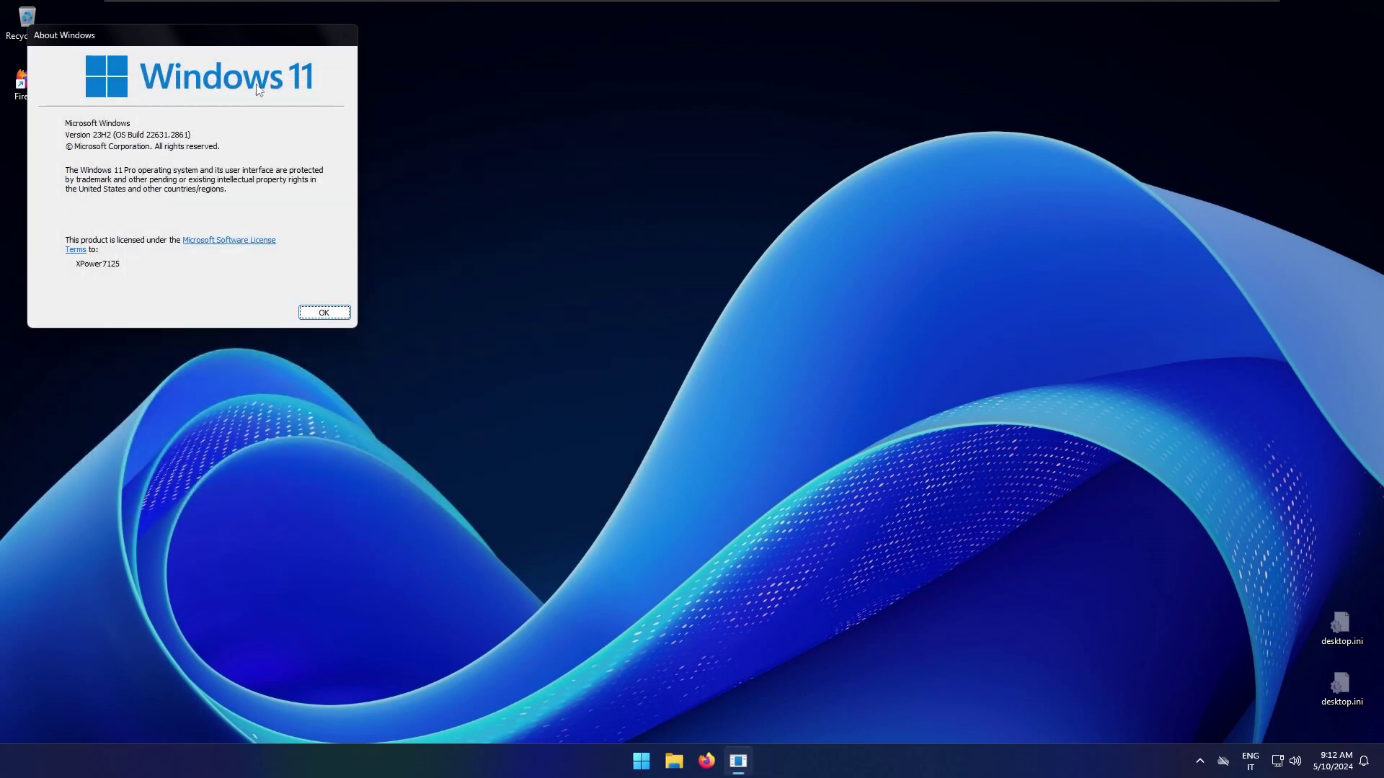
- Move the About Windows dialog to the middle of the desktop to examine its title bar, and close it
{"action": "left_click_drag", "start_coordinate": [265, 40], "coordinate": [780, 201]}
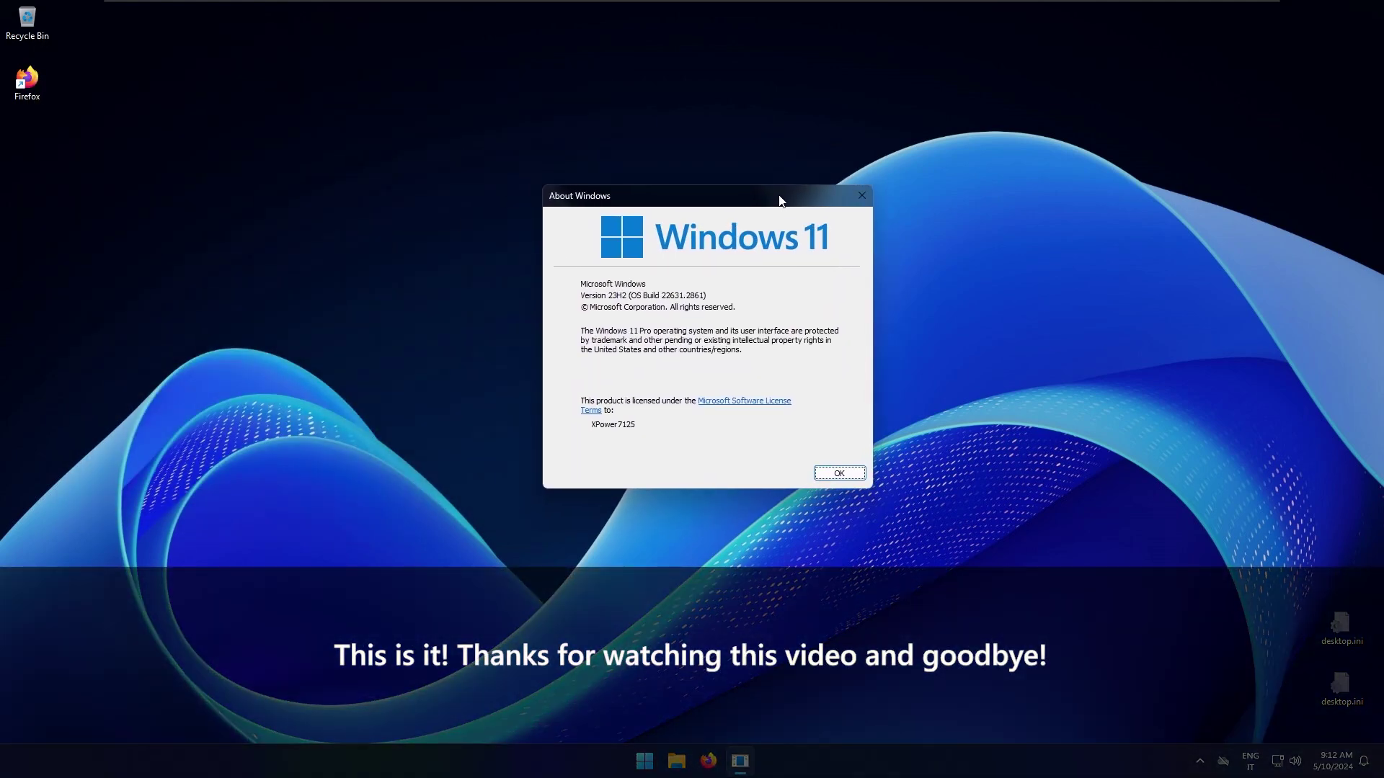
{"action": "key", "text": "alt+F4"}
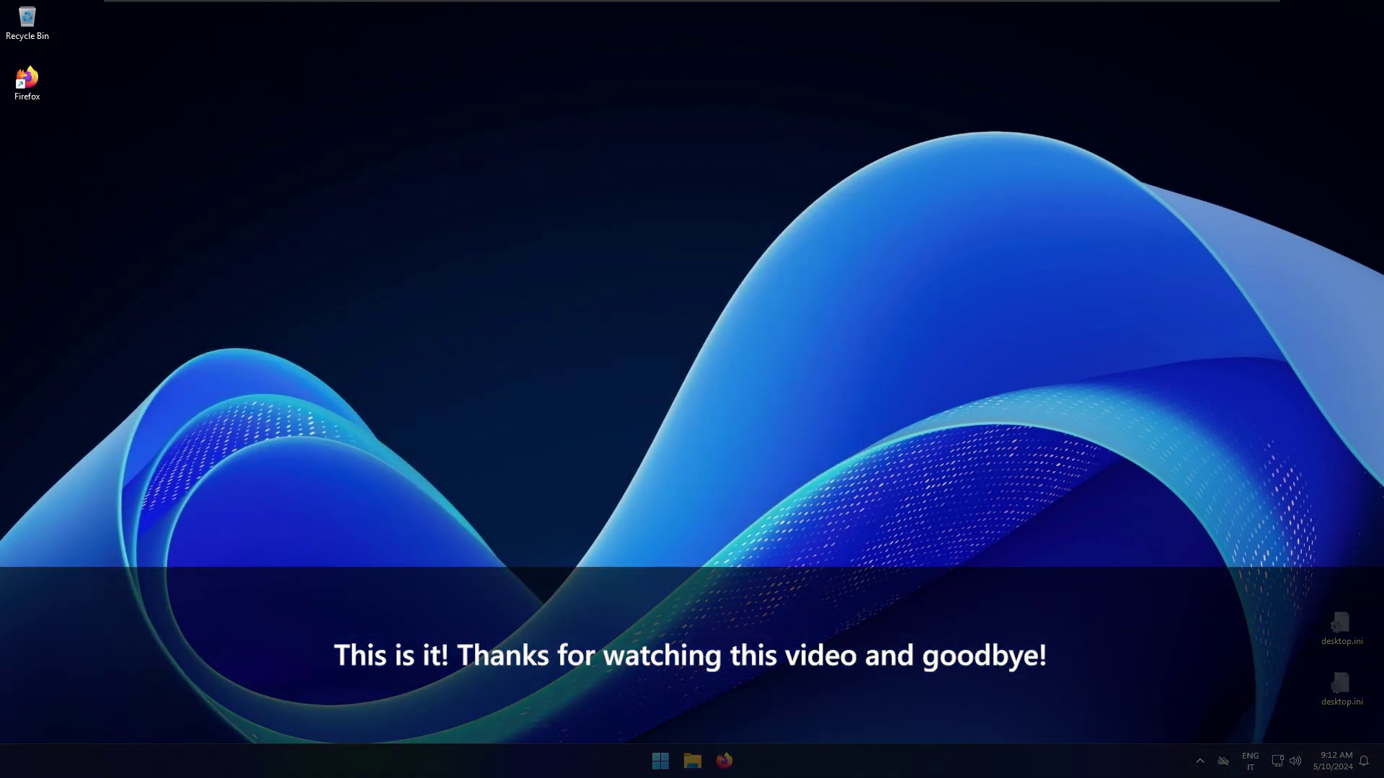